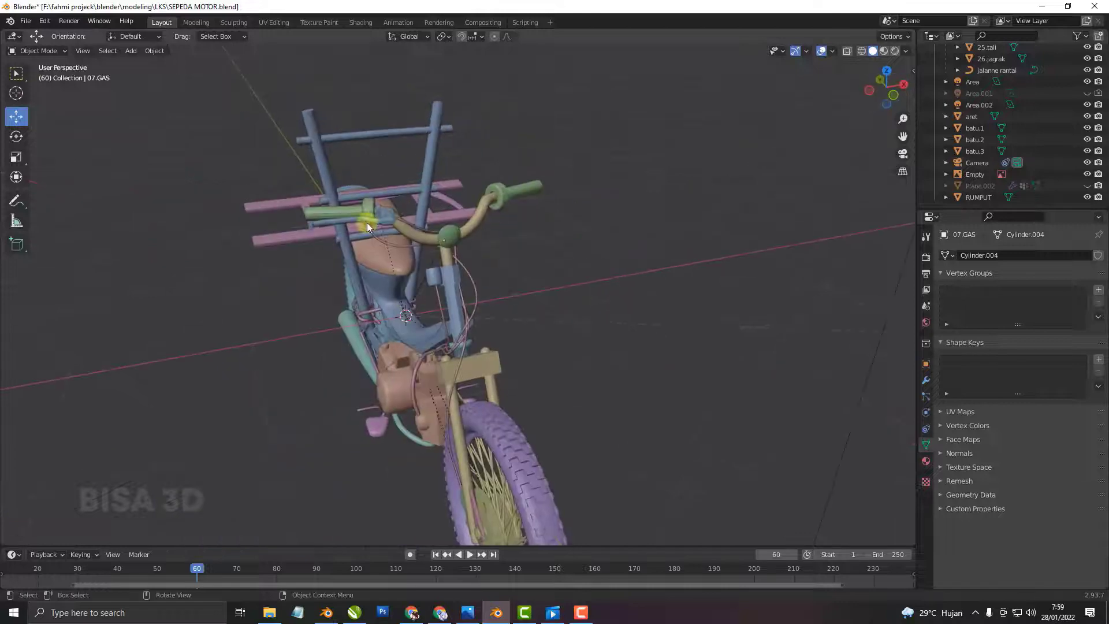
Examine the brake lever and its clamp next to the handlebar grip on the reference motorcycle model.
{"action": "left_click", "coordinate": [376, 217]}
{"action": "scroll", "coordinate": [375, 217], "scroll_direction": "up", "scroll_amount": 3}
{"action": "key", "text": "KP_Decimal"}
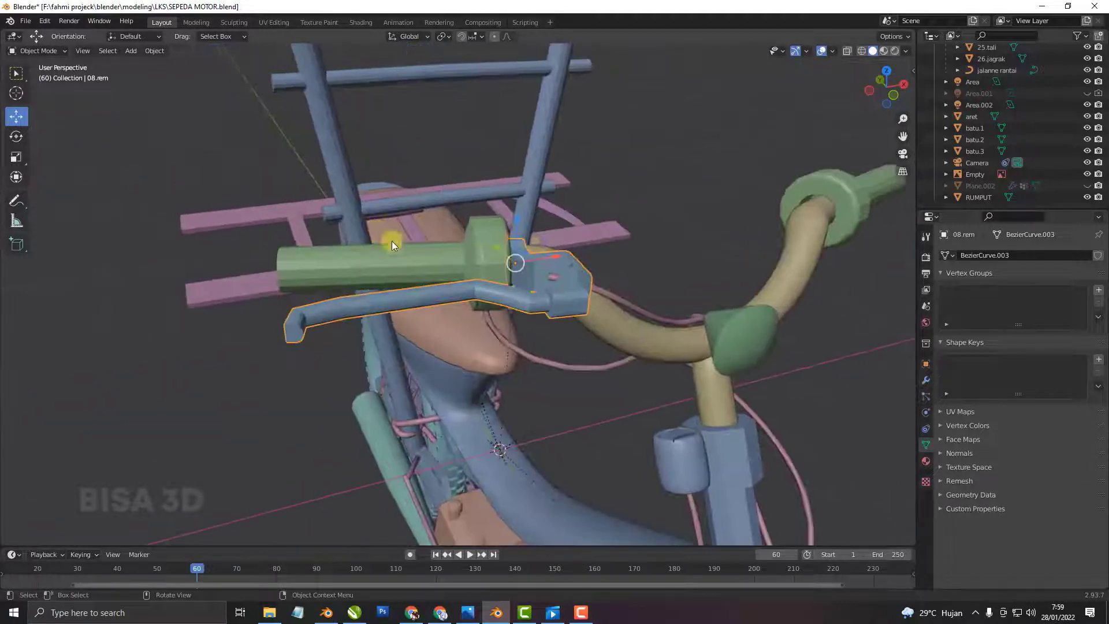
{"action": "middle_click_drag", "start_coordinate": [539, 437], "coordinate": [512, 446]}
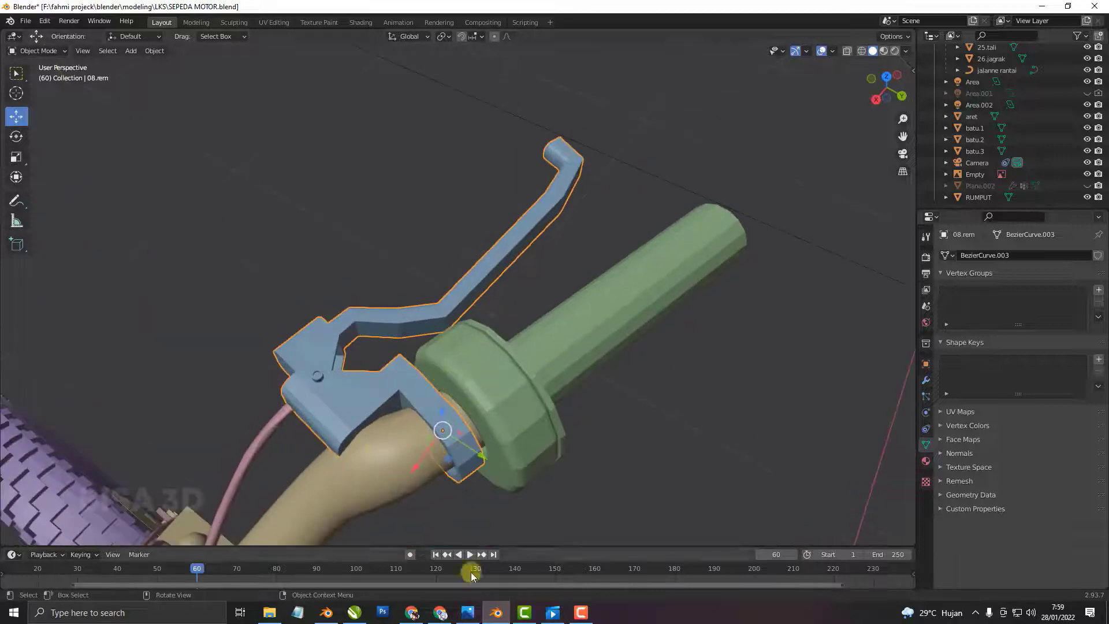
Switch to the sepeda.blend project and open the handlebar grip for mesh editing in the top orthographic view.
{"action": "left_click", "coordinate": [327, 612]}
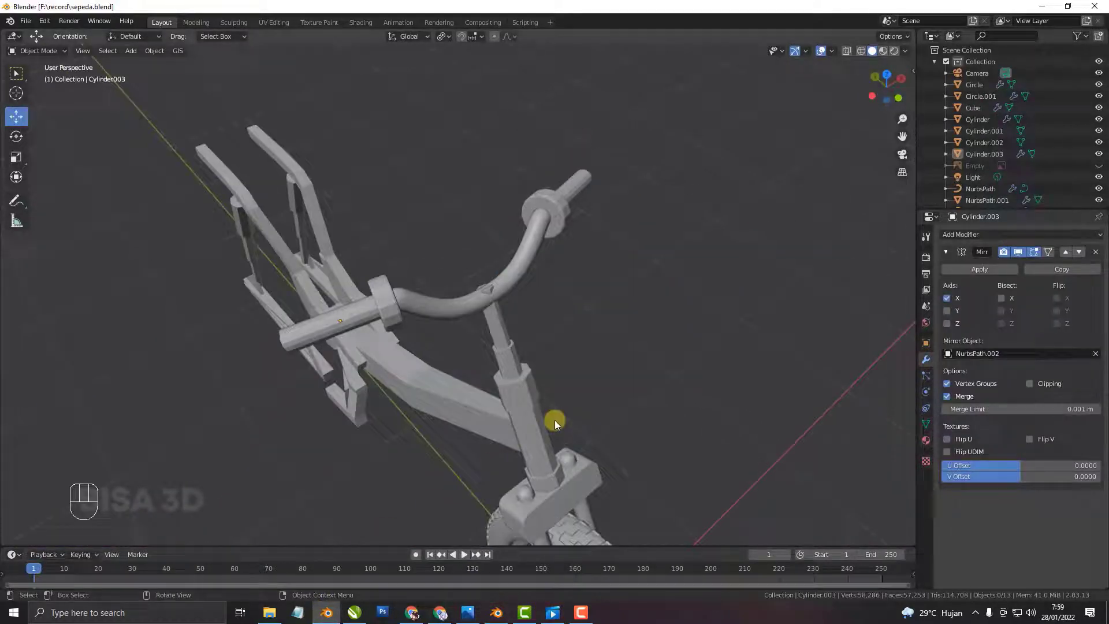
{"action": "left_click", "coordinate": [448, 296]}
{"action": "key", "text": "KP_7"}
{"action": "scroll", "coordinate": [393, 312], "scroll_direction": "up", "scroll_amount": 5}
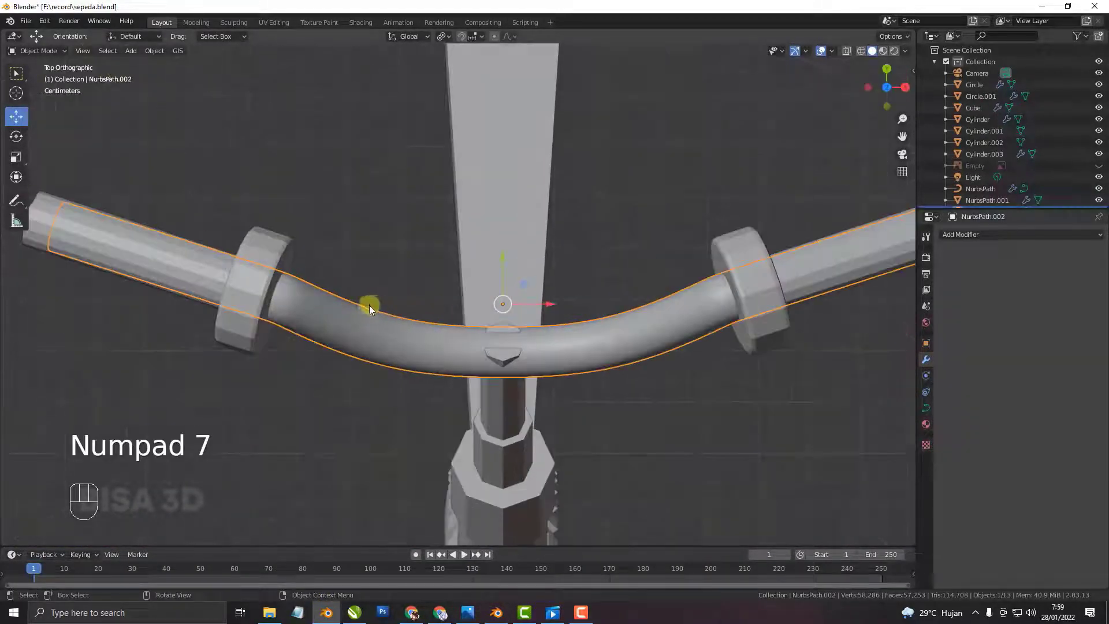
{"action": "left_click", "coordinate": [277, 284]}
{"action": "key", "text": "Tab"}
Select the round end face inside the grip's flange, where the handlebar tube enters it.
{"action": "scroll", "coordinate": [277, 284], "scroll_direction": "up", "scroll_amount": 2}
{"action": "middle_click_drag", "start_coordinate": [277, 284], "coordinate": [537, 334], "text": "shift"}
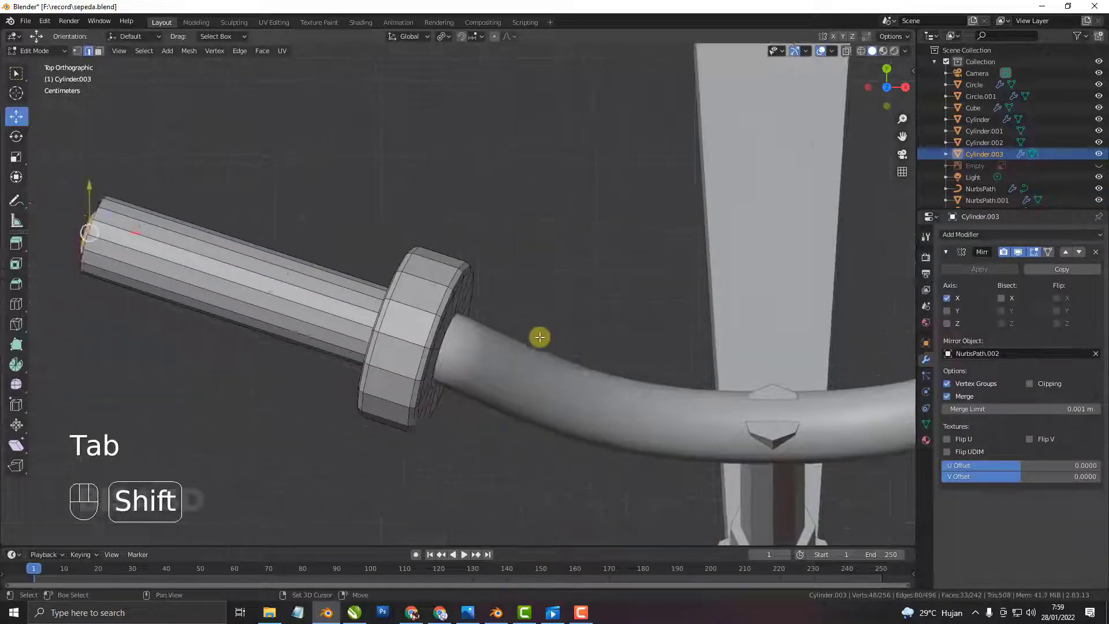
{"action": "scroll", "coordinate": [462, 359], "scroll_direction": "up", "scroll_amount": 3}
{"action": "key", "text": "shift+z"}
{"action": "left_click", "coordinate": [444, 362]}
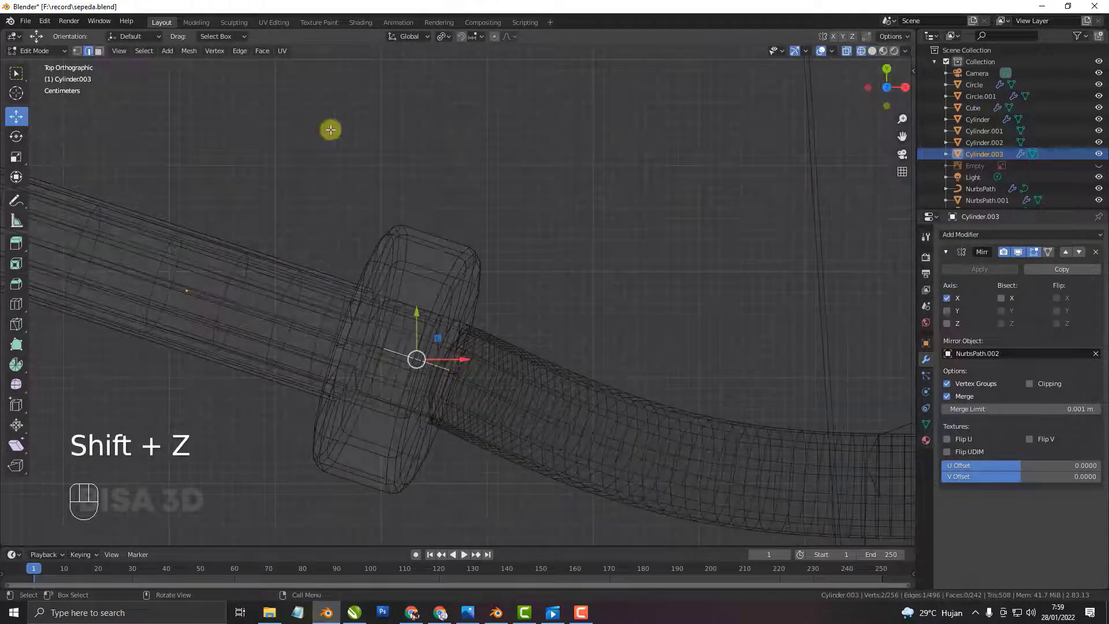
{"action": "left_click", "coordinate": [445, 367]}
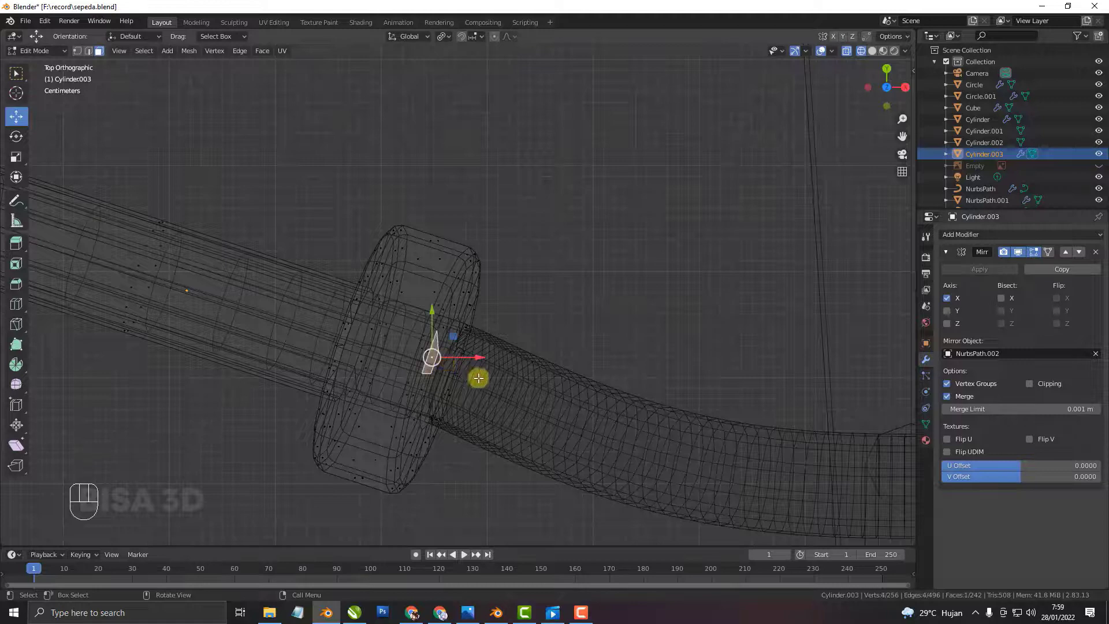
{"action": "middle_click_drag", "start_coordinate": [475, 376], "coordinate": [375, 227]}
{"action": "key", "text": "shift+z"}
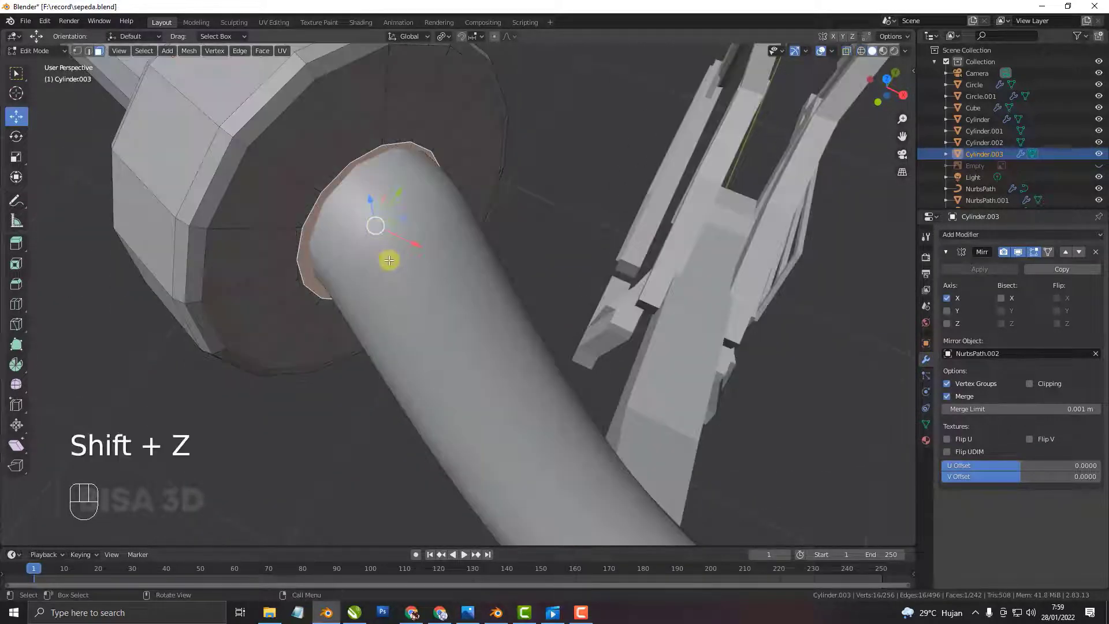
Duplicate the selected round end face in place, without any offset.
{"action": "key", "text": "KP_7"}
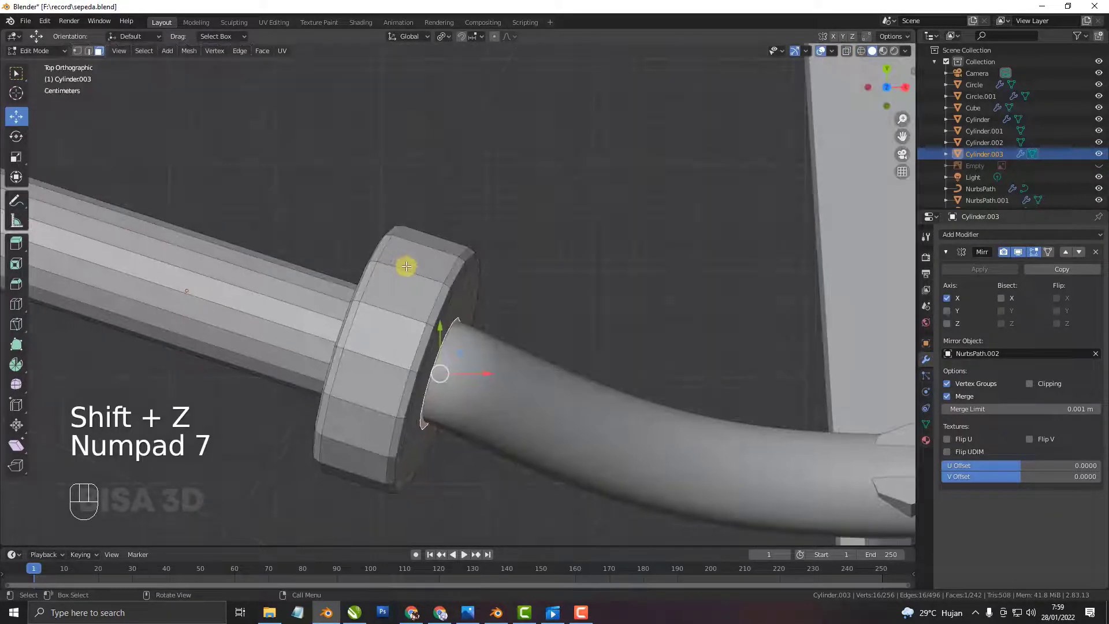
{"action": "scroll", "coordinate": [431, 278], "scroll_direction": "down", "scroll_amount": 3}
{"action": "scroll", "coordinate": [436, 284], "scroll_direction": "up", "scroll_amount": 3}
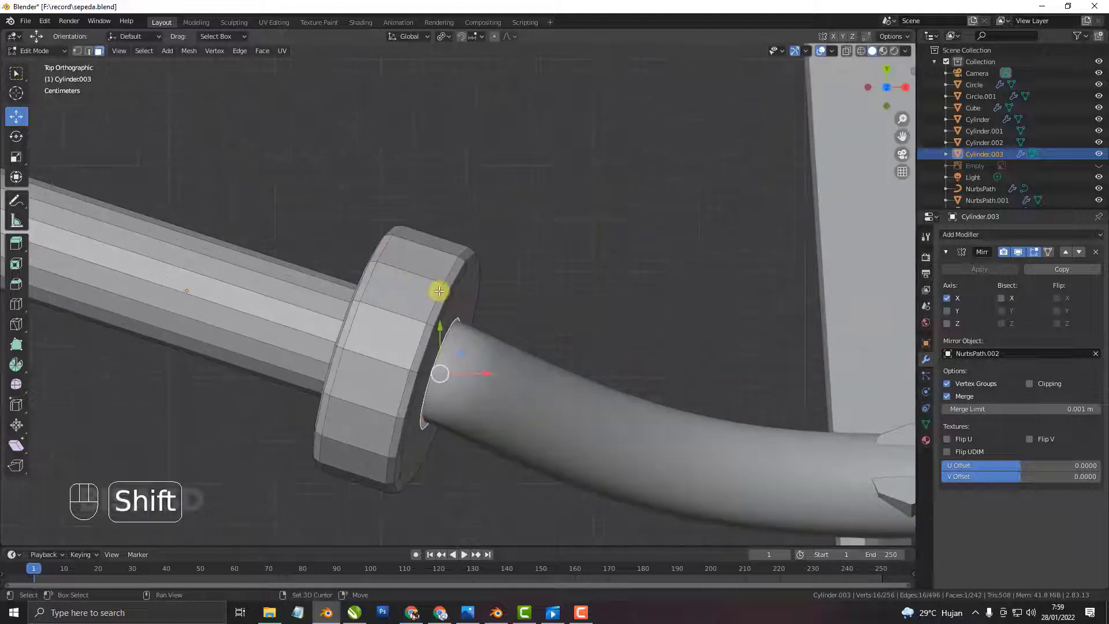
{"action": "key", "text": "shift+d"}
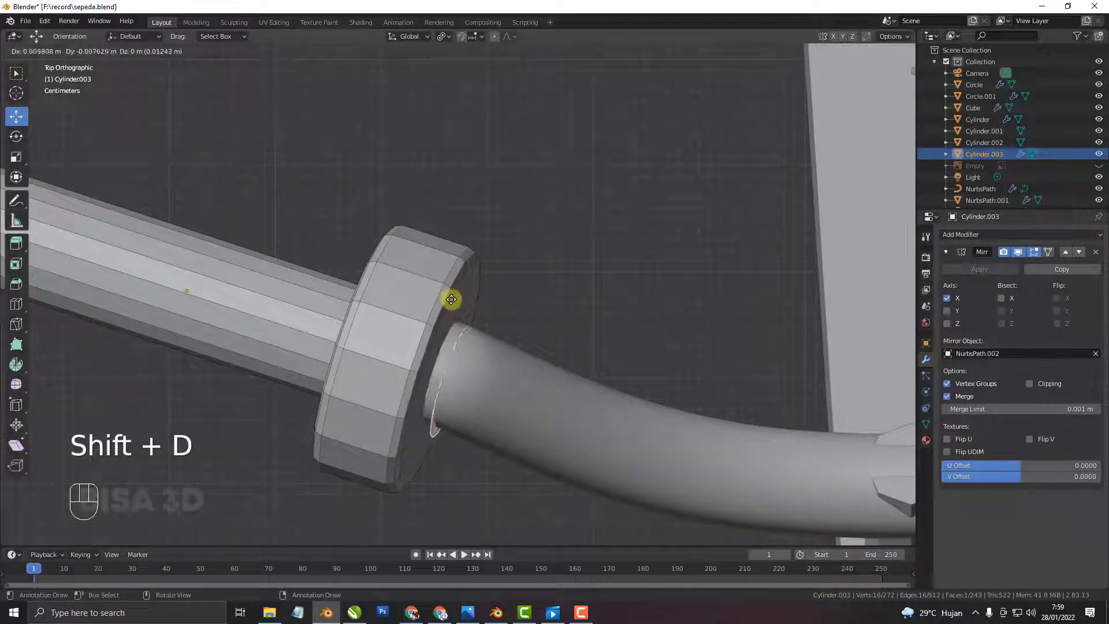
{"action": "key", "text": "x"}
{"action": "key", "text": "x"}
{"action": "key", "text": "y"}
{"action": "key", "text": "y"}
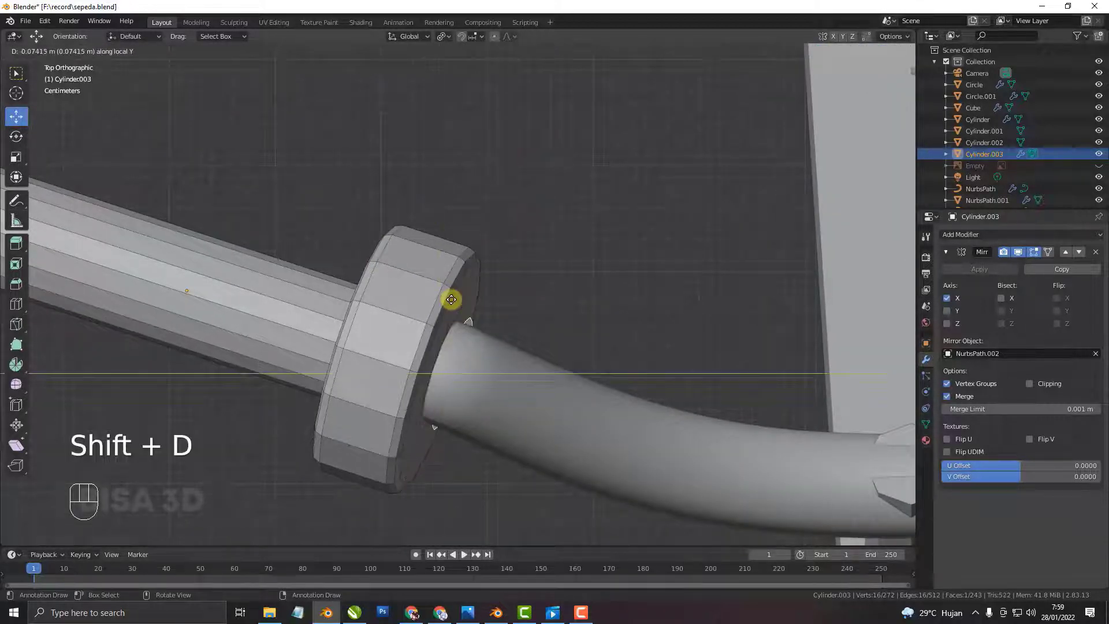
{"action": "key", "text": "y"}
{"action": "key", "text": "y"}
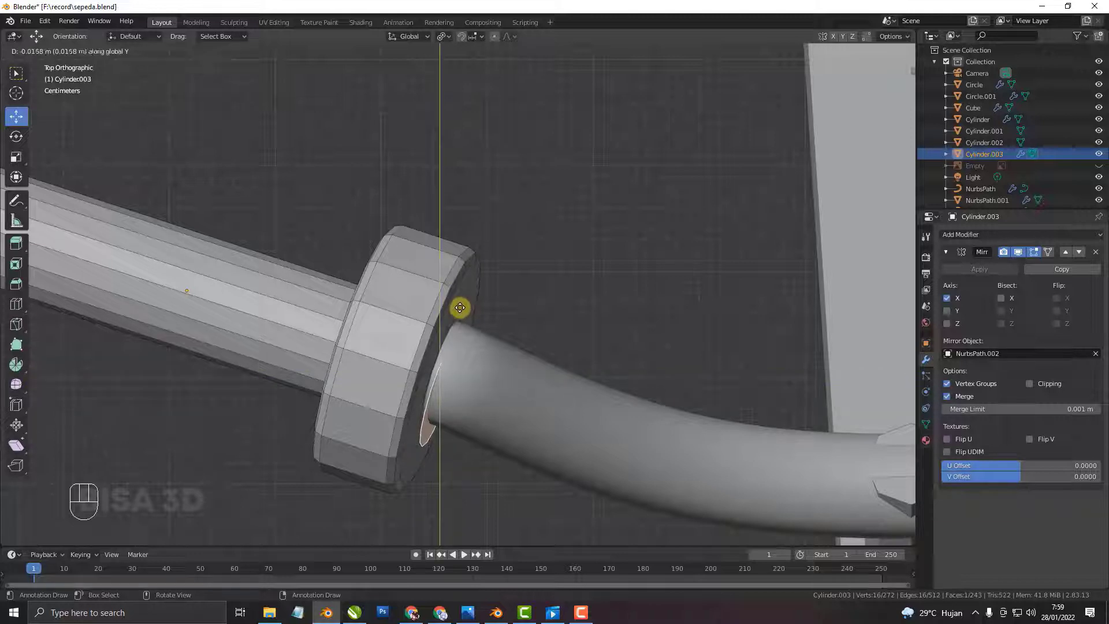
{"action": "key", "text": "Escape"}
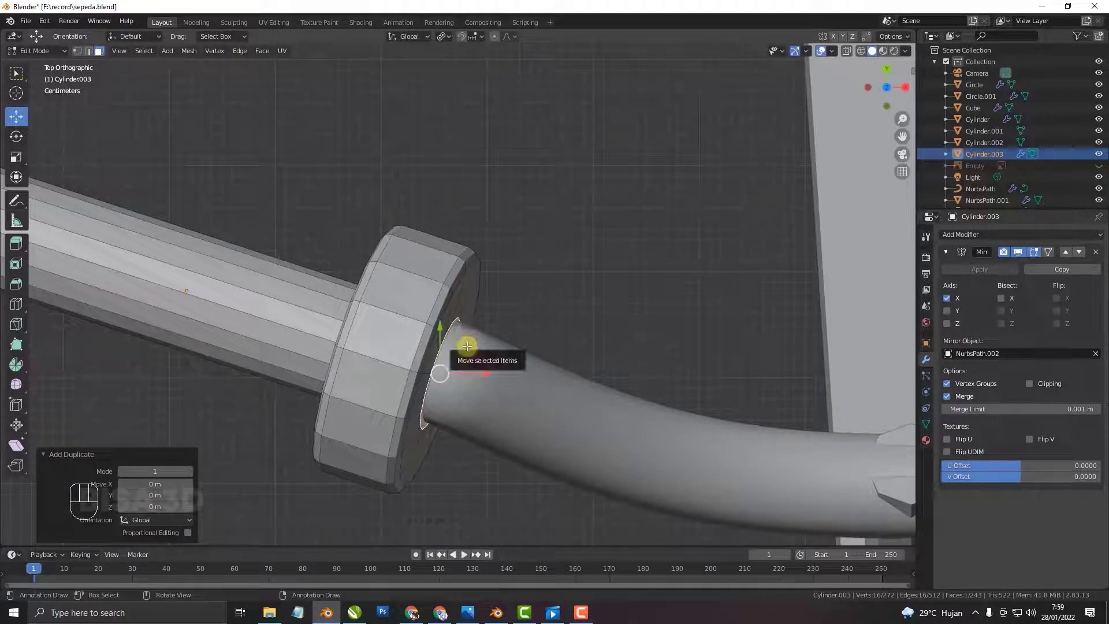
{"action": "key", "text": "g"}
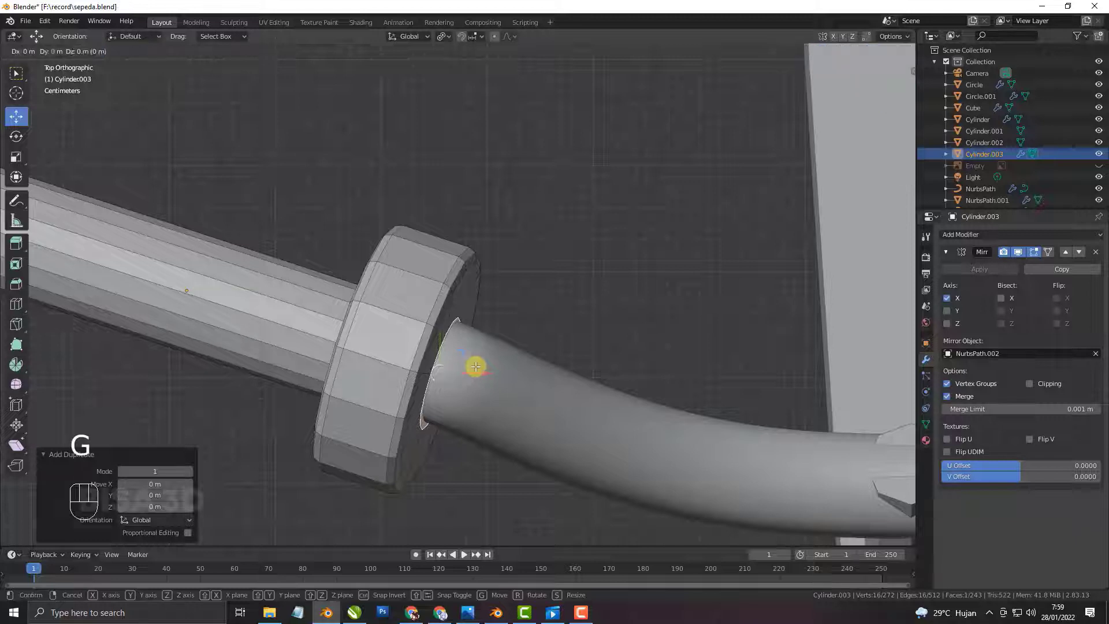
{"action": "key", "text": "x"}
{"action": "key", "text": "x"}
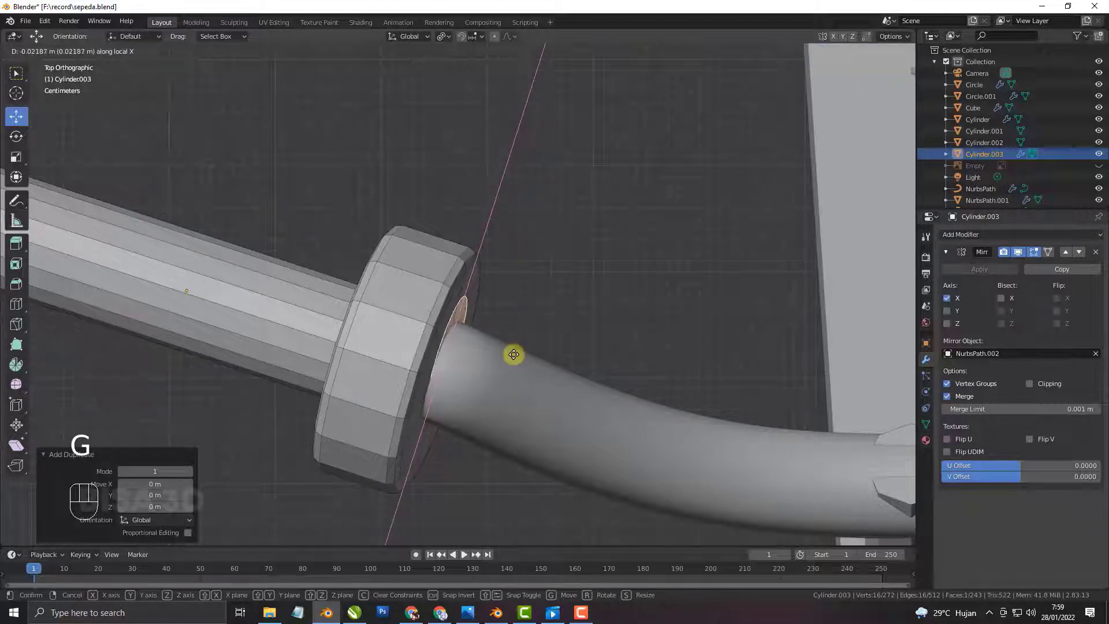
{"action": "right_click", "coordinate": [512, 354]}
{"action": "key", "text": "g"}
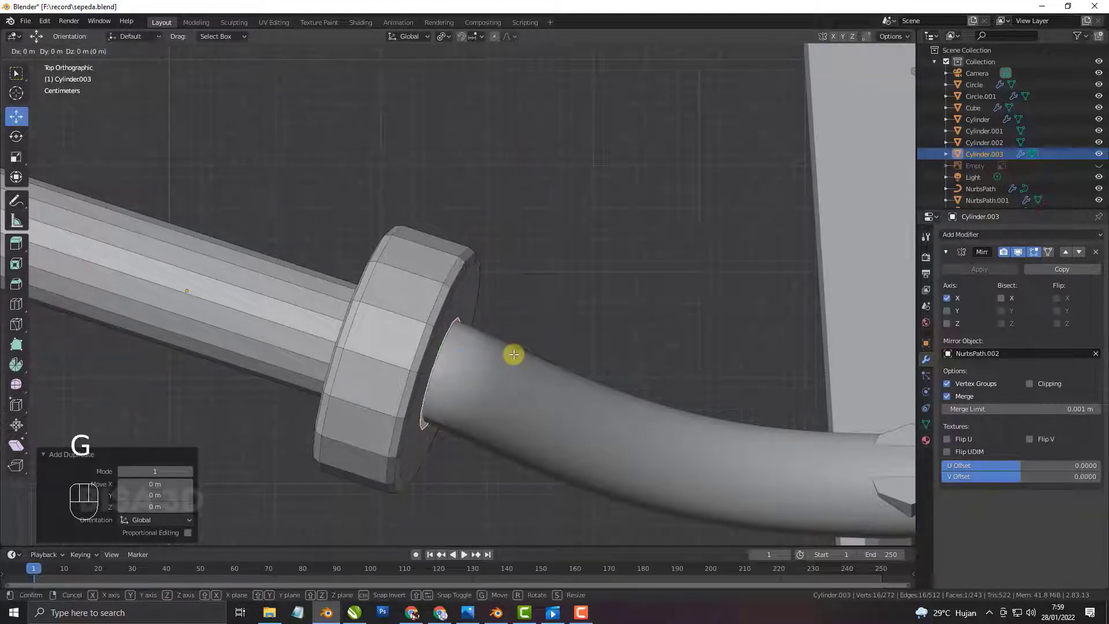
{"action": "key", "text": "y"}
{"action": "key", "text": "y"}
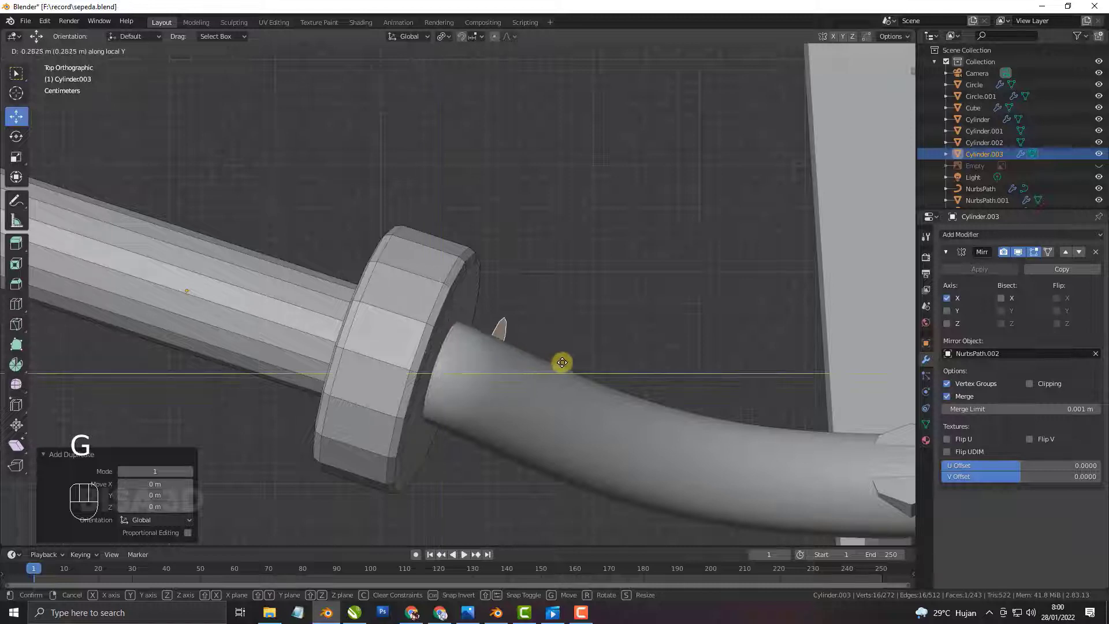
{"action": "right_click", "coordinate": [555, 334]}
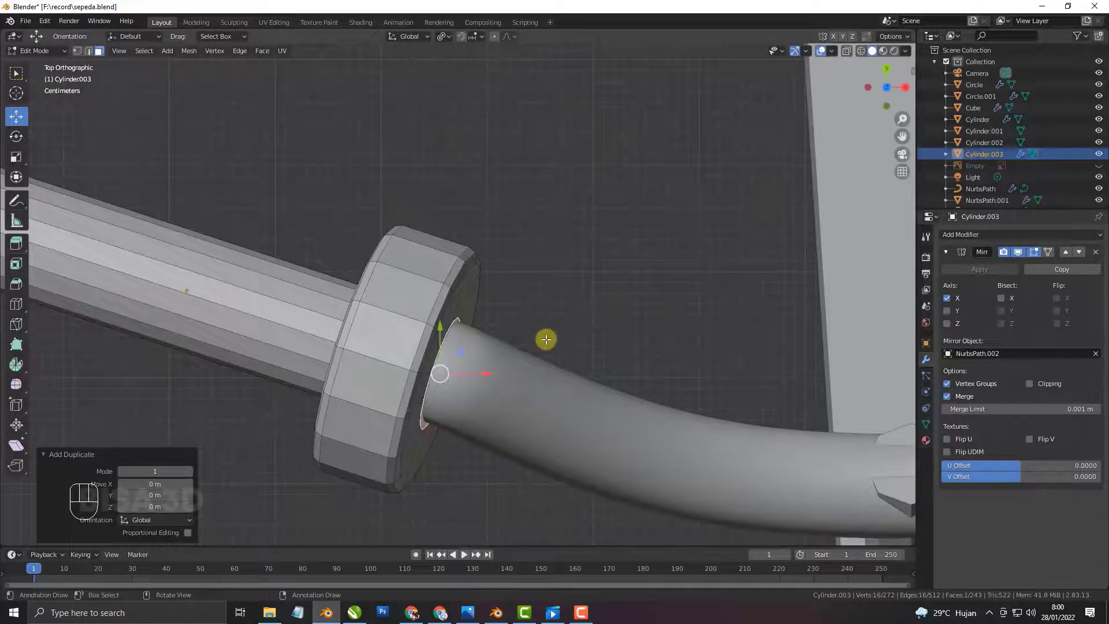
Extrude the duplicated round face about 0.09 m along its normal to form a collar around the handlebar tube.
{"action": "middle_click_drag", "start_coordinate": [547, 339], "coordinate": [349, 236]}
{"action": "middle_click_drag", "start_coordinate": [462, 185], "coordinate": [498, 332], "text": "shift"}
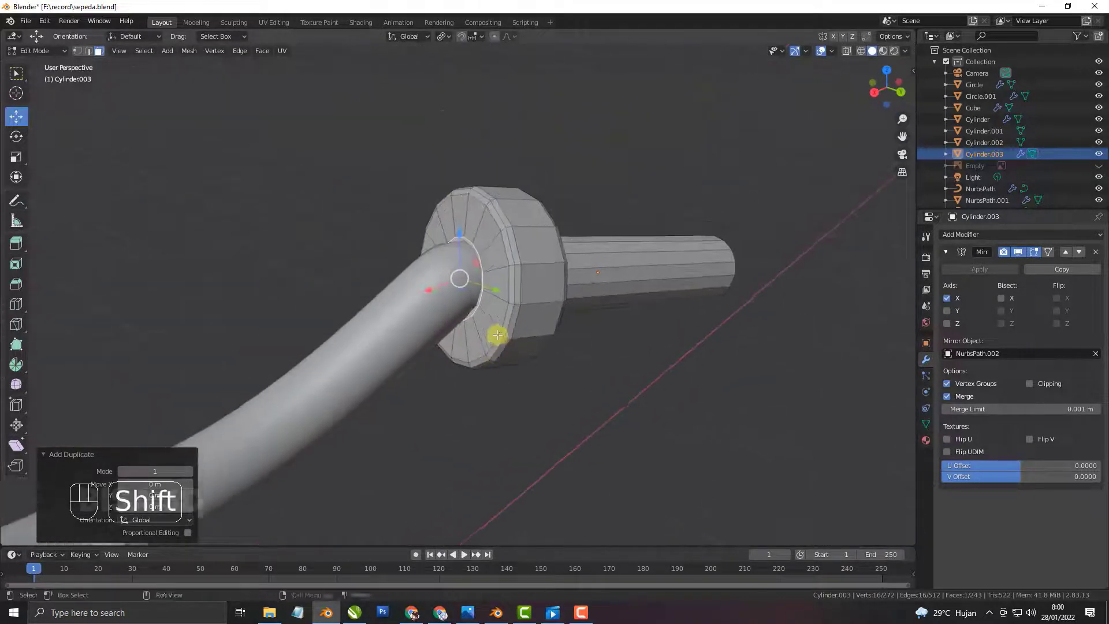
{"action": "scroll", "coordinate": [500, 345], "scroll_direction": "up", "scroll_amount": 2}
{"action": "key", "text": "KP_7"}
{"action": "scroll", "coordinate": [531, 354], "scroll_direction": "up", "scroll_amount": 3}
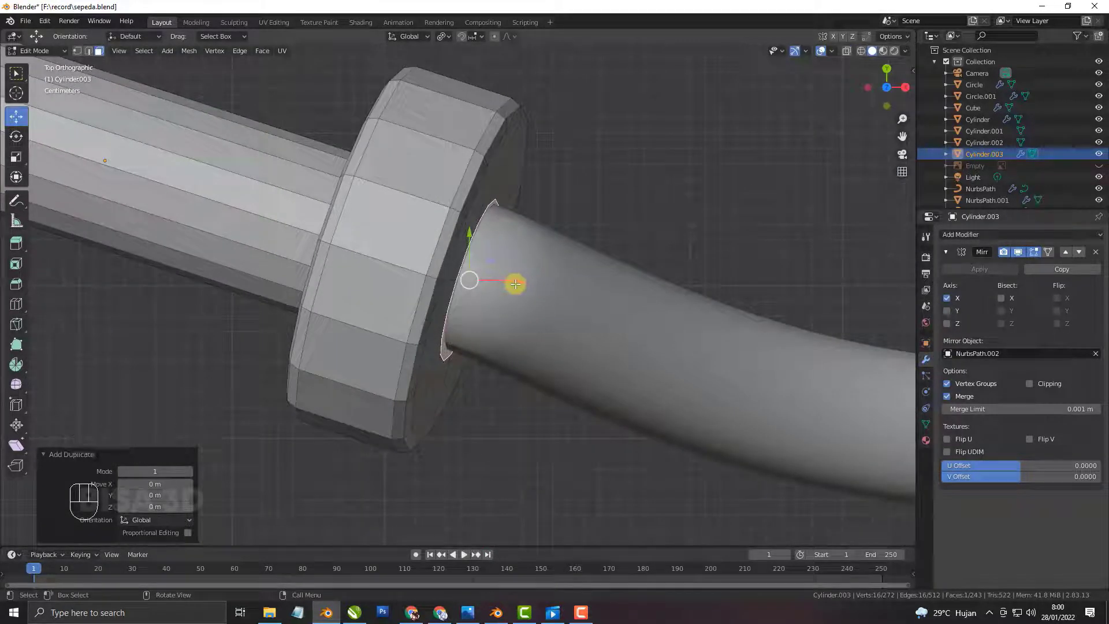
{"action": "key", "text": "e"}
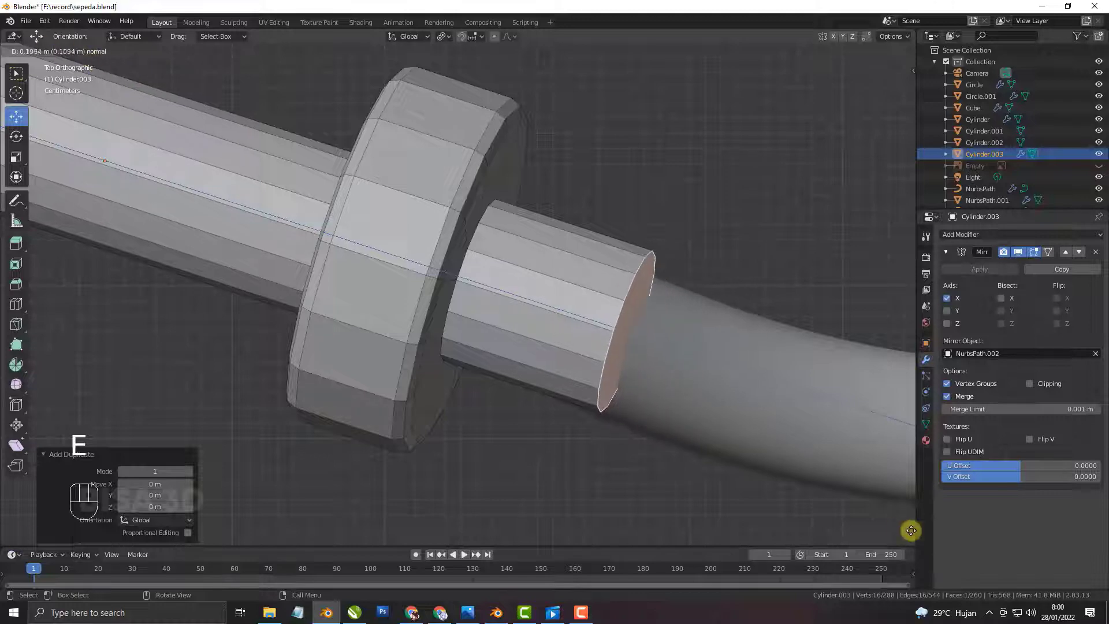
{"action": "left_click", "coordinate": [857, 515]}
{"action": "middle_click_drag", "start_coordinate": [695, 397], "coordinate": [659, 318]}
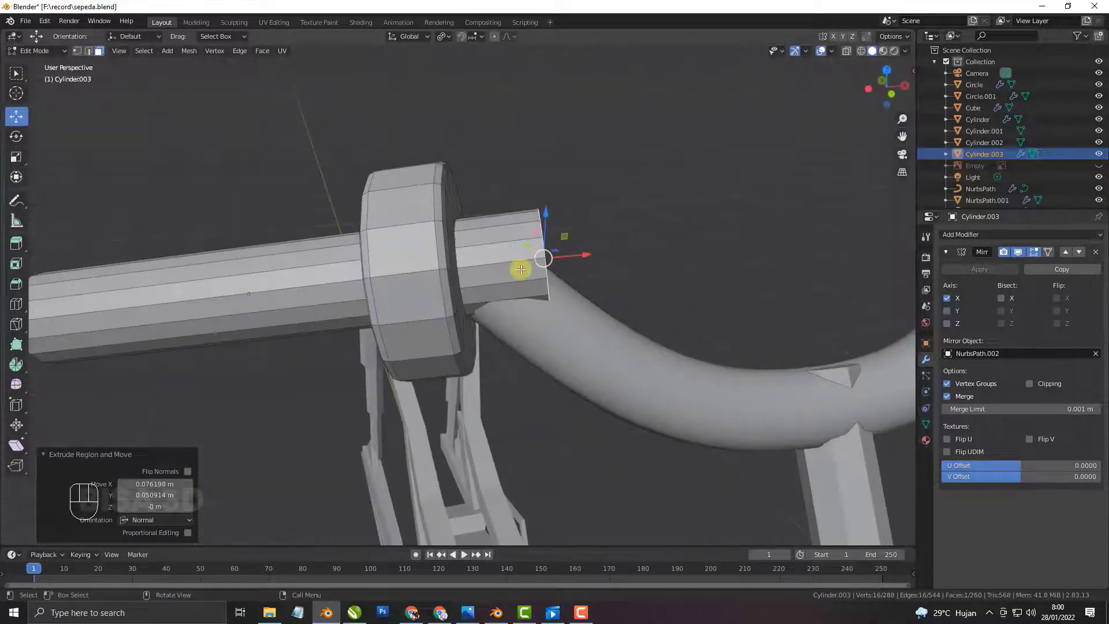
{"action": "middle_click_drag", "start_coordinate": [520, 269], "coordinate": [520, 327]}
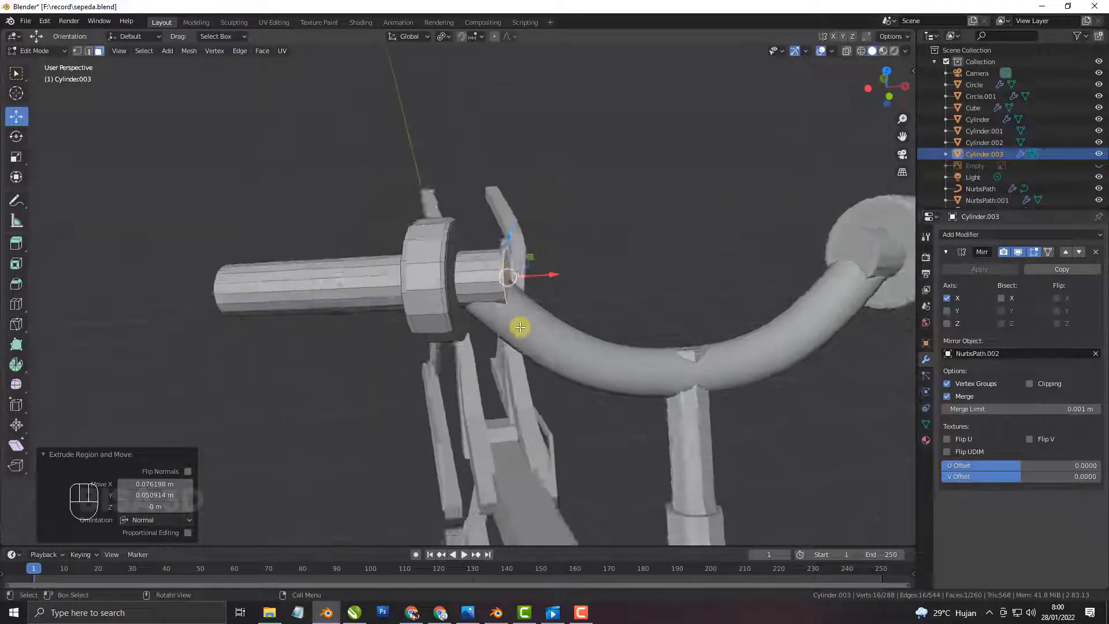
{"action": "scroll", "coordinate": [520, 326], "scroll_direction": "up", "scroll_amount": 3}
{"action": "left_click", "coordinate": [442, 283], "text": "alt"}
{"action": "key", "text": "shift+z"}
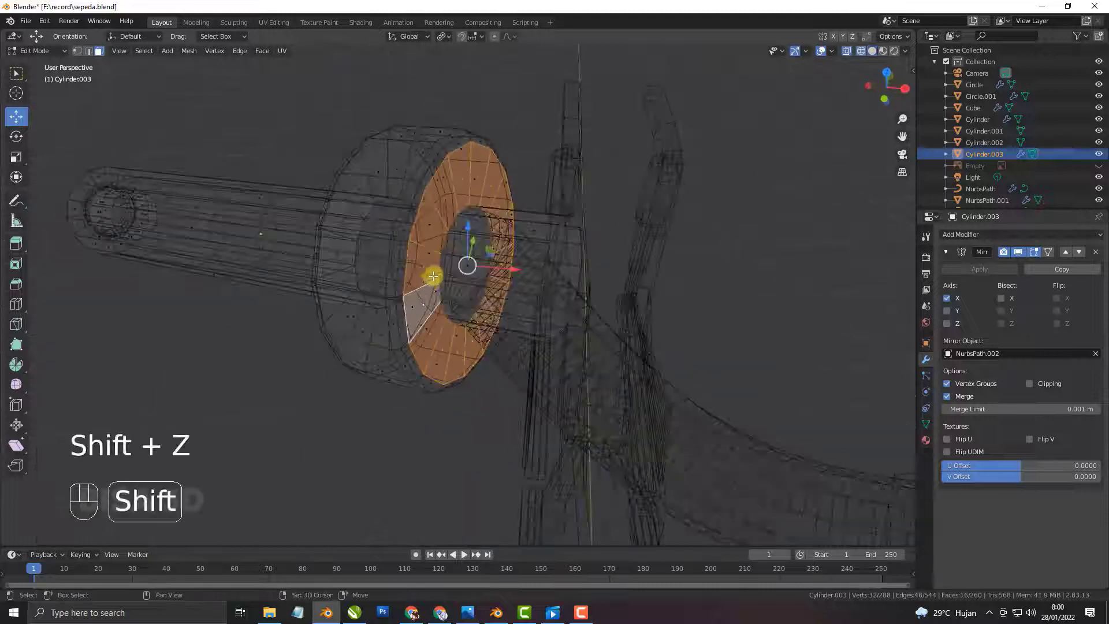
{"action": "left_click", "coordinate": [465, 263]}
{"action": "key", "text": "ctrl+z"}
{"action": "key", "text": "shift+z"}
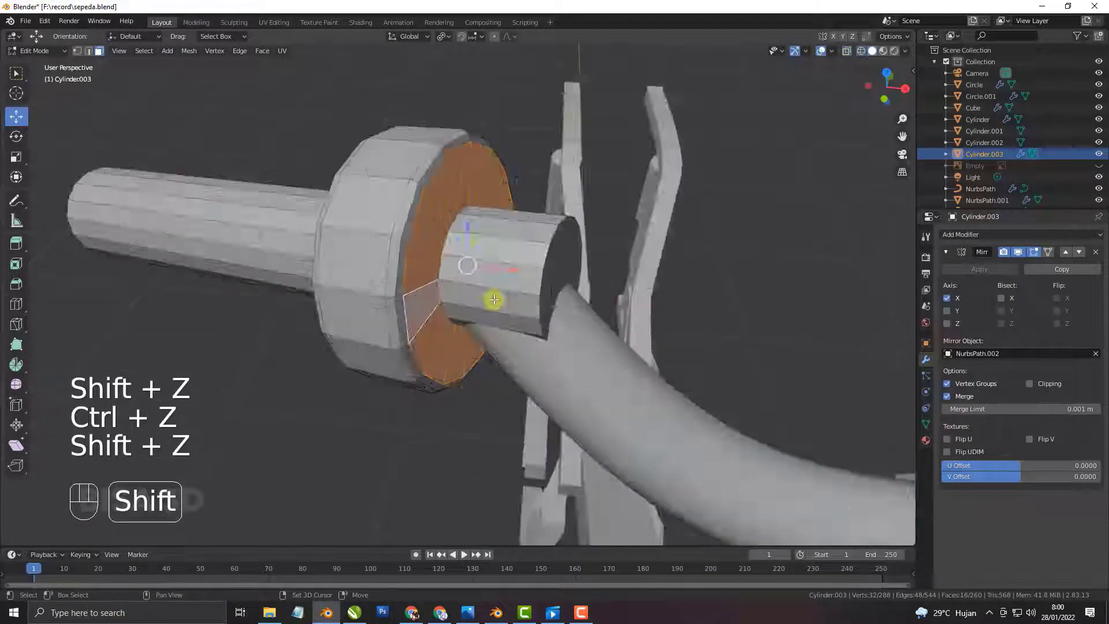
Select the entire new collar and move it about -0.011 m along local Z, away from the grip's flange.
{"action": "middle_click_drag", "start_coordinate": [495, 300], "coordinate": [520, 272]}
{"action": "key", "text": "l"}
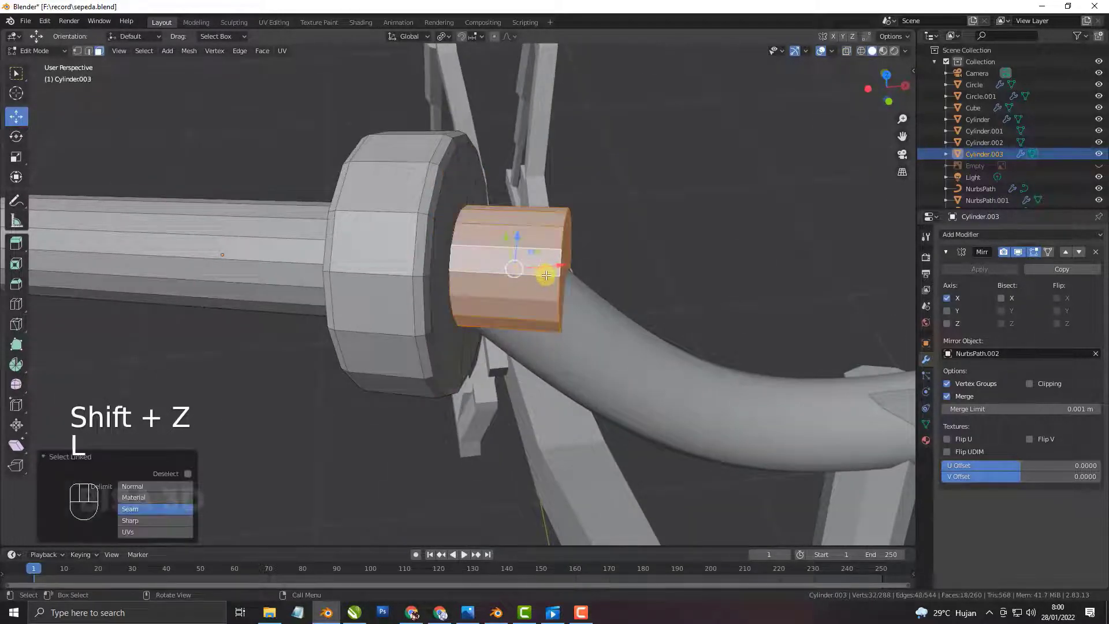
{"action": "key", "text": "KP_7"}
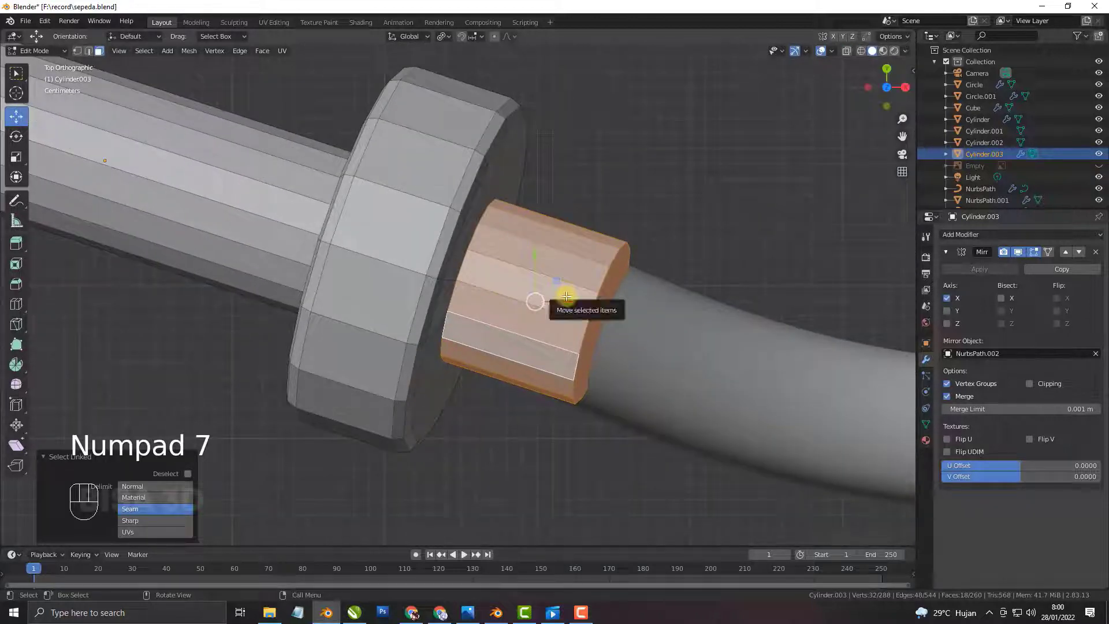
{"action": "key", "text": "g"}
{"action": "key", "text": "g"}
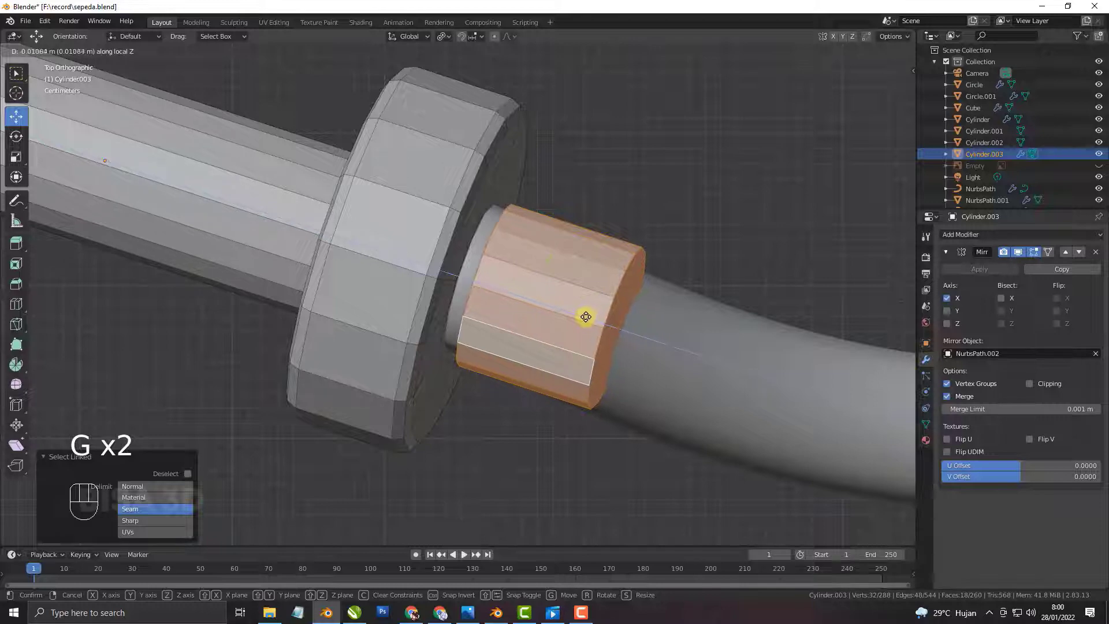
{"action": "left_click", "coordinate": [584, 314]}
Select the face rings on the flange's collar-facing side, including the bevel, and move them about 0.03 m along local Z to thin the flange.
{"action": "middle_click_drag", "start_coordinate": [594, 302], "coordinate": [518, 201]}
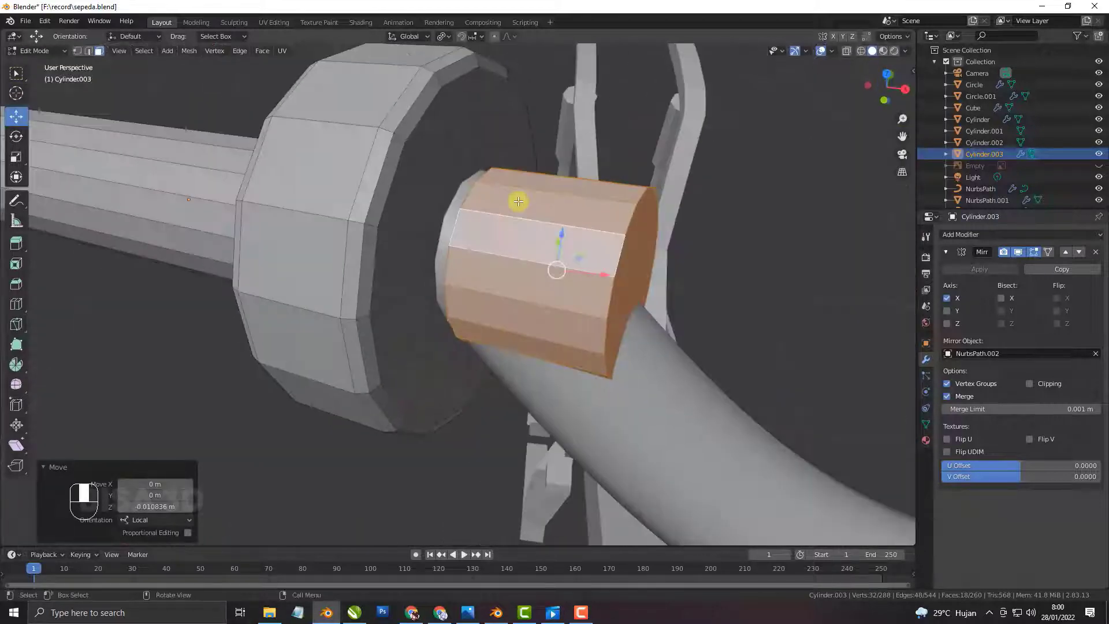
{"action": "left_click", "coordinate": [437, 198]}
{"action": "left_click", "coordinate": [428, 193], "text": "alt+shift"}
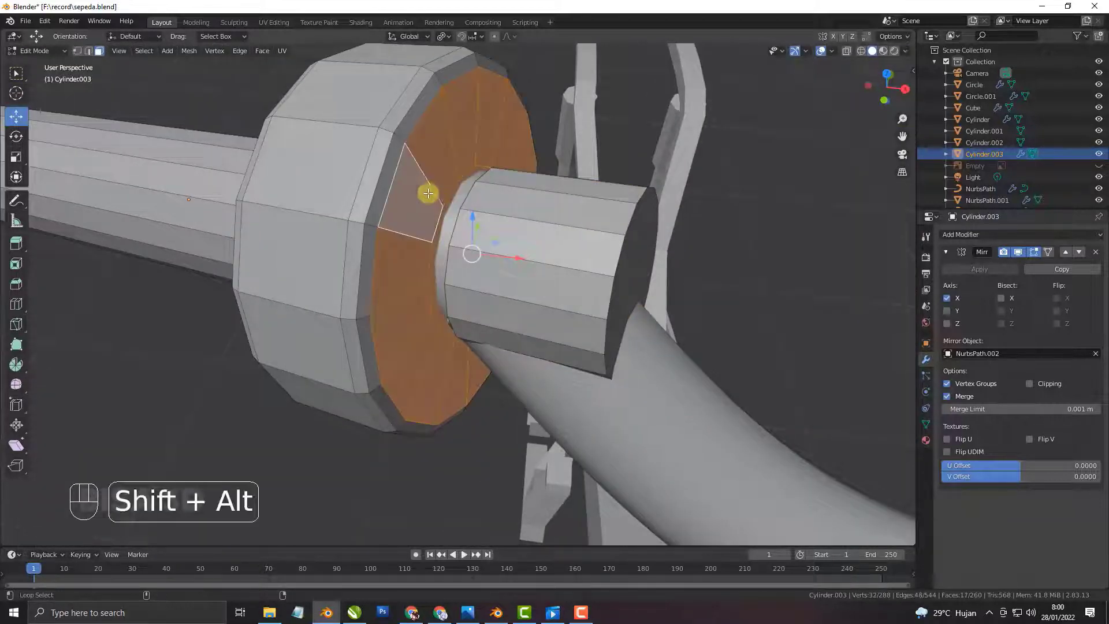
{"action": "left_click", "coordinate": [396, 138], "text": "alt+shift"}
{"action": "left_click", "coordinate": [386, 131], "text": "alt+shift"}
{"action": "middle_click_drag", "start_coordinate": [386, 132], "coordinate": [486, 286]}
{"action": "key", "text": "g"}
{"action": "key", "text": "z"}
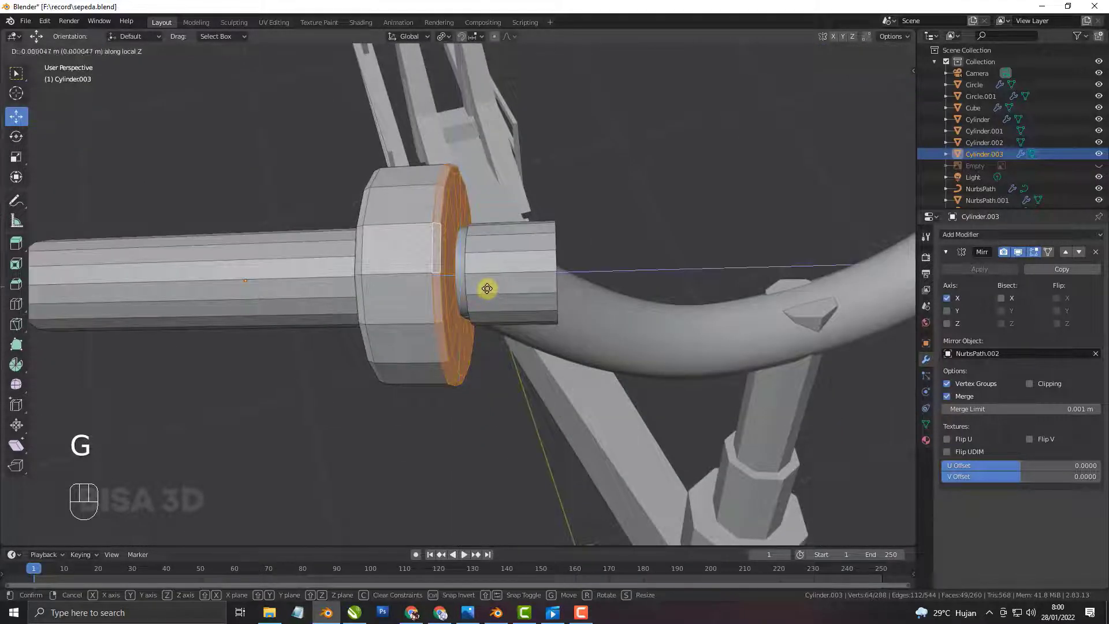
{"action": "left_click", "coordinate": [460, 285]}
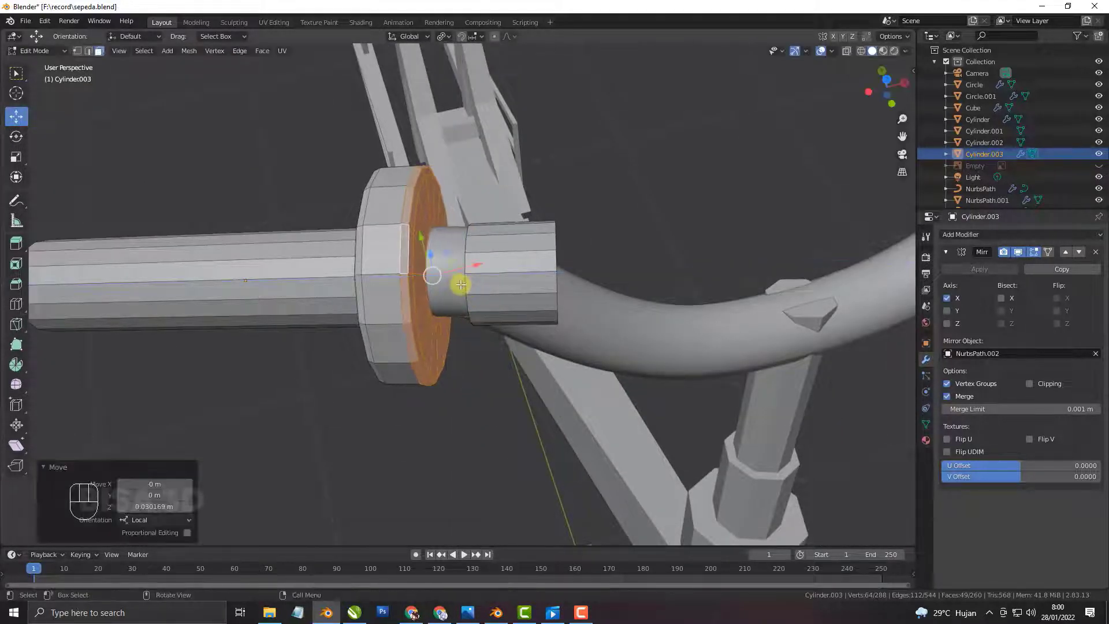
Shift the selected flange face rings about 0.01 m further along local Z.
{"action": "key", "text": "g"}
{"action": "key", "text": "z"}
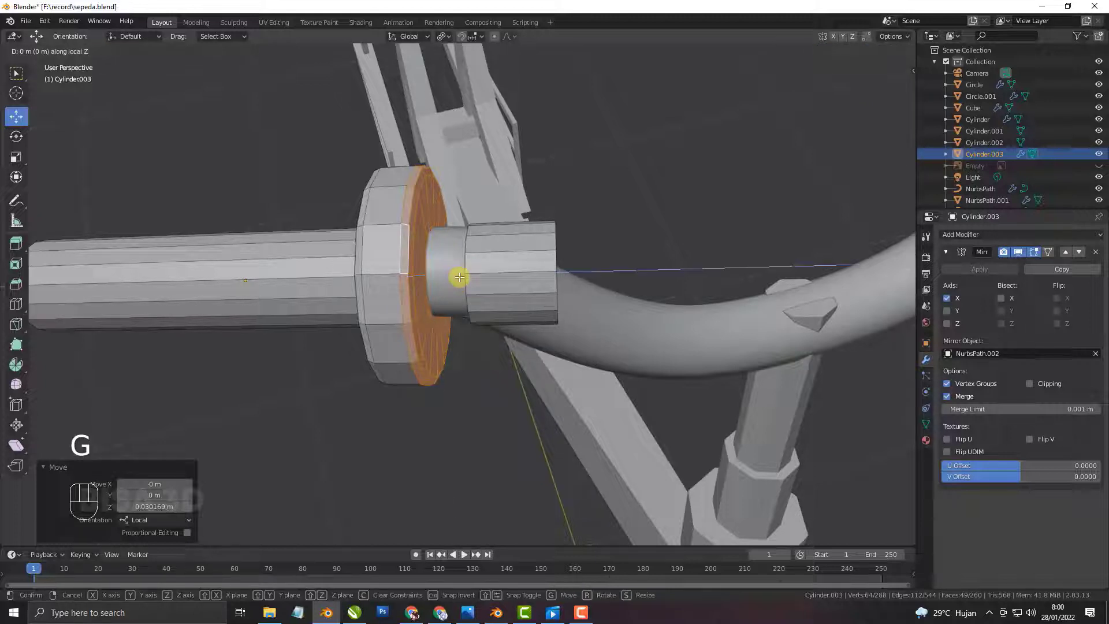
{"action": "left_click", "coordinate": [451, 280]}
{"action": "middle_click_drag", "start_coordinate": [465, 317], "coordinate": [470, 331], "text": "shift"}
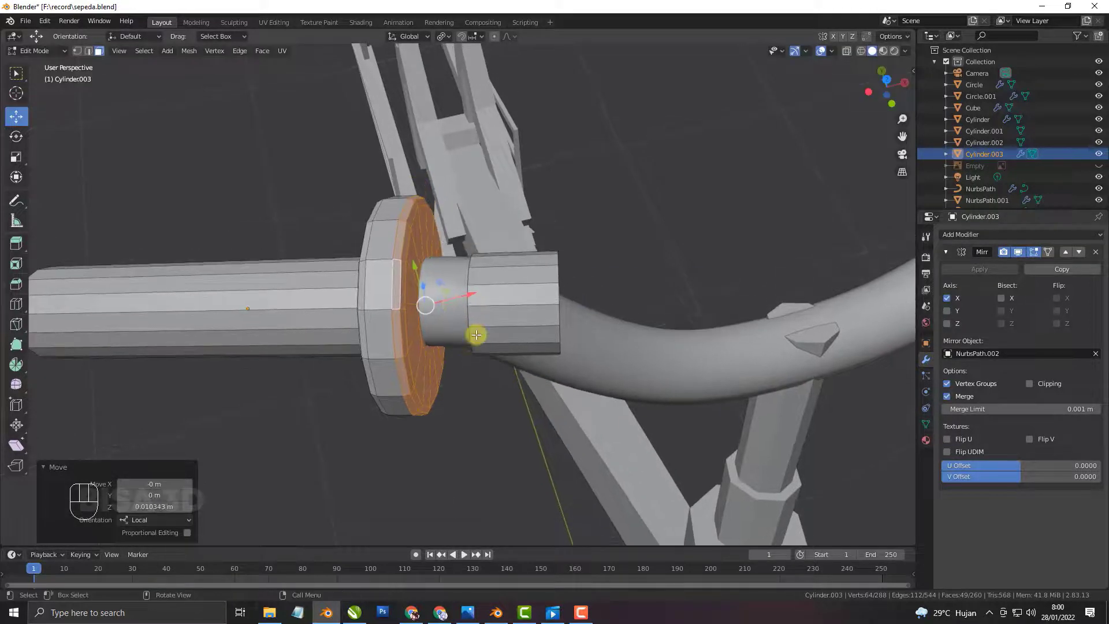
Select the entire collar on the handlebar tube and move it along local Z toward the grip's flange.
{"action": "key", "text": "KP_7"}
{"action": "left_click", "coordinate": [510, 329]}
{"action": "key", "text": "l"}
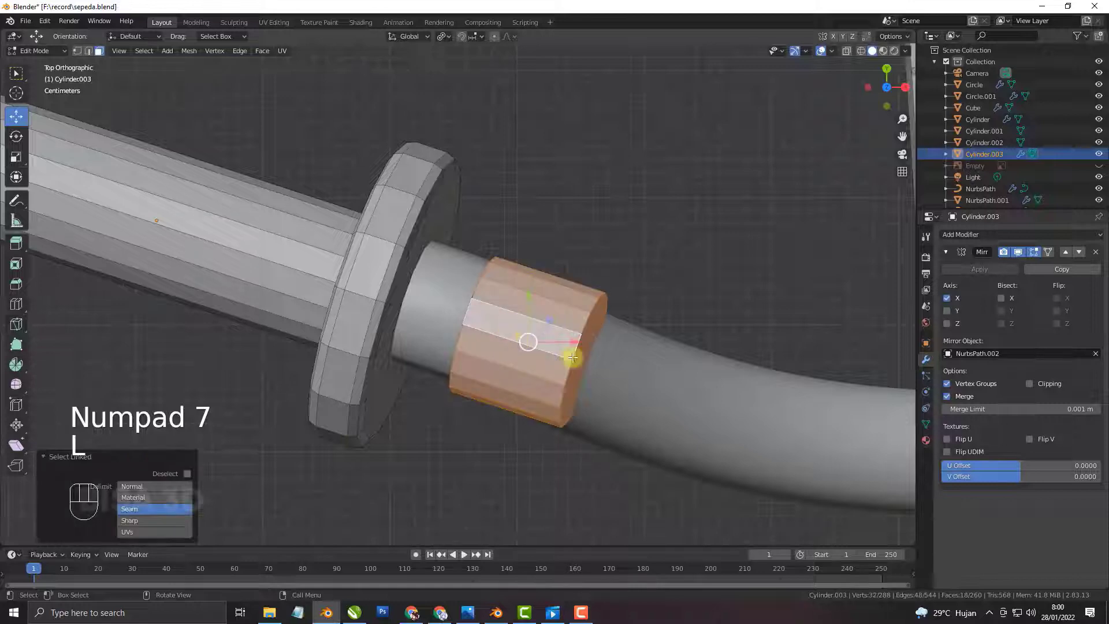
{"action": "key", "text": "g"}
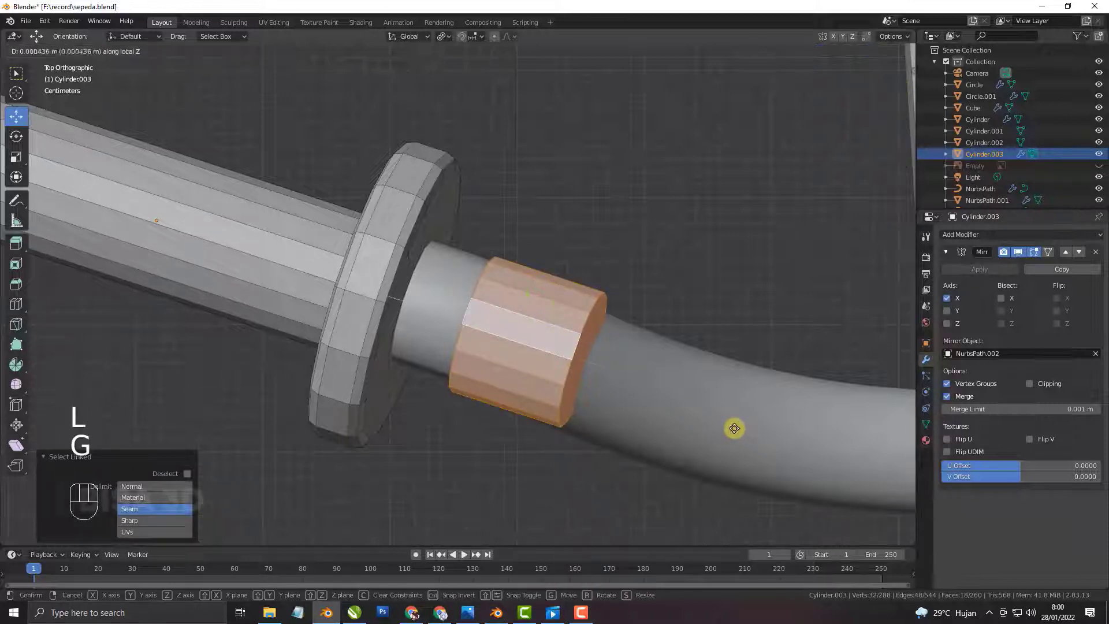
{"action": "left_click", "coordinate": [675, 418]}
Move the collar's end face farthest from the flange about 0.057 m along local Z to shorten the collar.
{"action": "middle_click_drag", "start_coordinate": [675, 421], "coordinate": [500, 277]}
{"action": "left_click", "coordinate": [534, 281]}
{"action": "left_click", "coordinate": [500, 250]}
{"action": "key", "text": "g"}
{"action": "key", "text": "z"}
{"action": "key", "text": "z"}
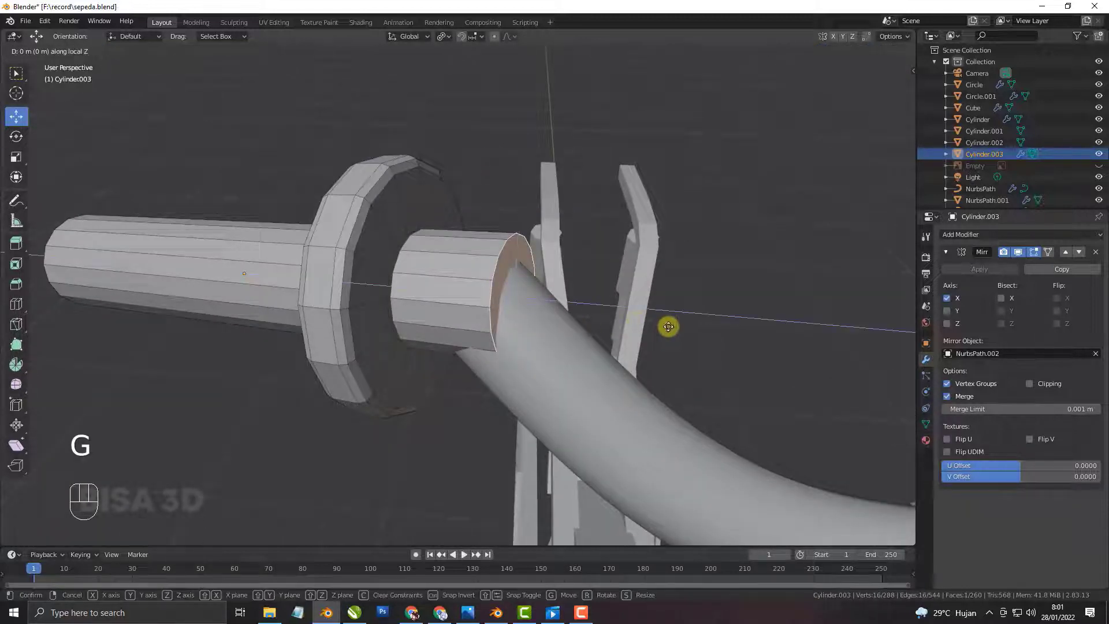
{"action": "left_click", "coordinate": [613, 321]}
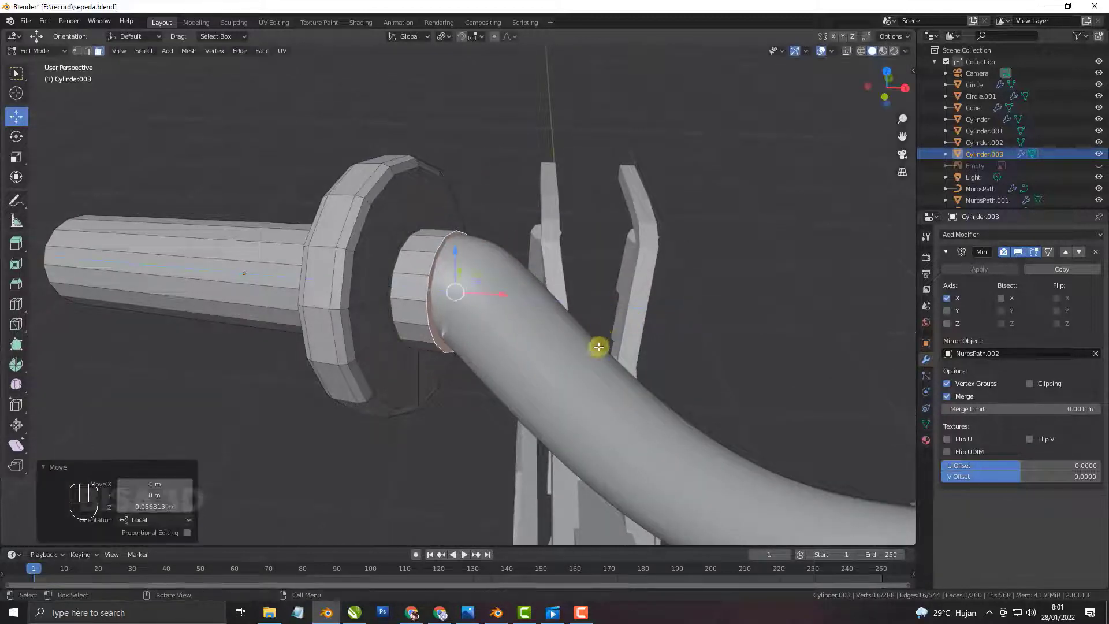
Select the collar's outer face loop and extrude it about 0.22 m outward along the normals to widen the ring.
{"action": "middle_click_drag", "start_coordinate": [596, 349], "coordinate": [407, 277]}
{"action": "left_click", "coordinate": [505, 280], "text": "alt"}
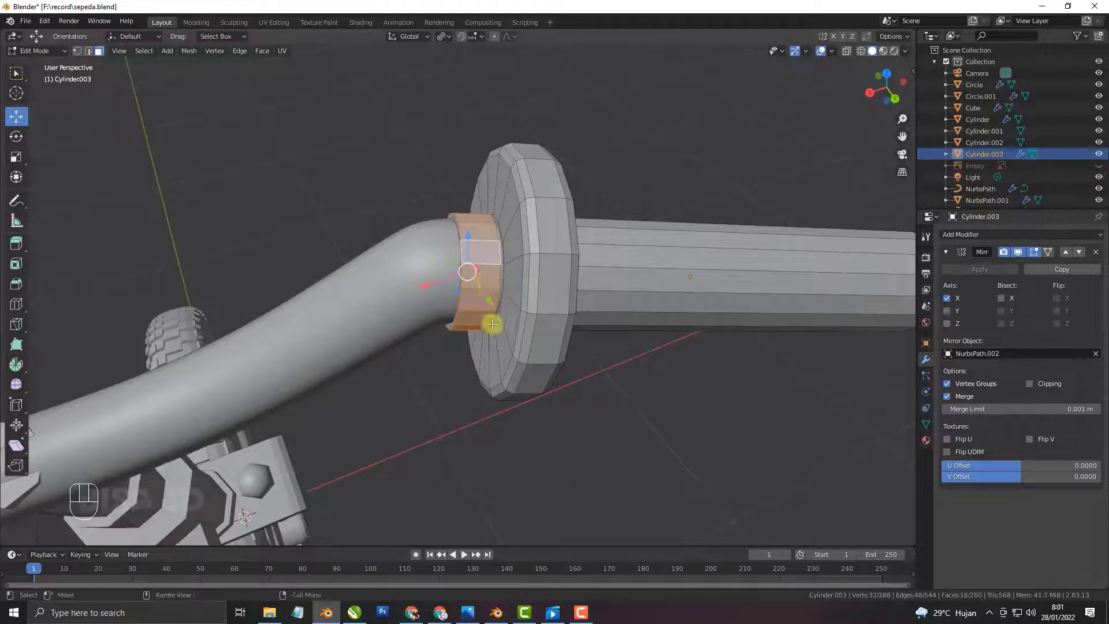
{"action": "middle_click_drag", "start_coordinate": [488, 322], "coordinate": [511, 349]}
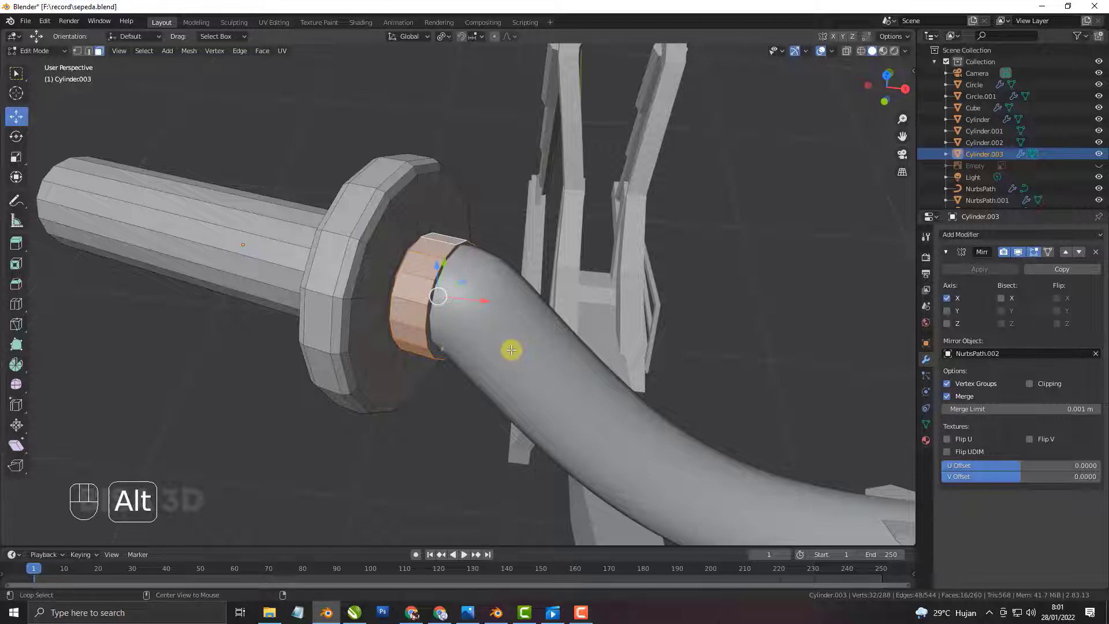
{"action": "key", "text": "alt+e"}
{"action": "key", "text": "alt+e"}
{"action": "left_click", "coordinate": [558, 319]}
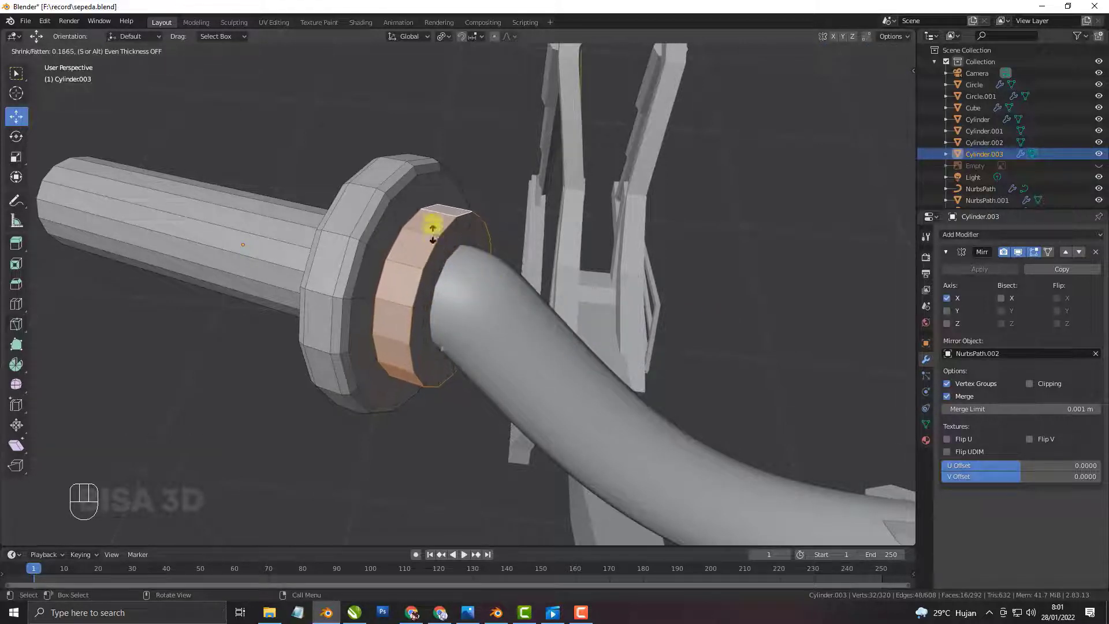
{"action": "left_click", "coordinate": [432, 206]}
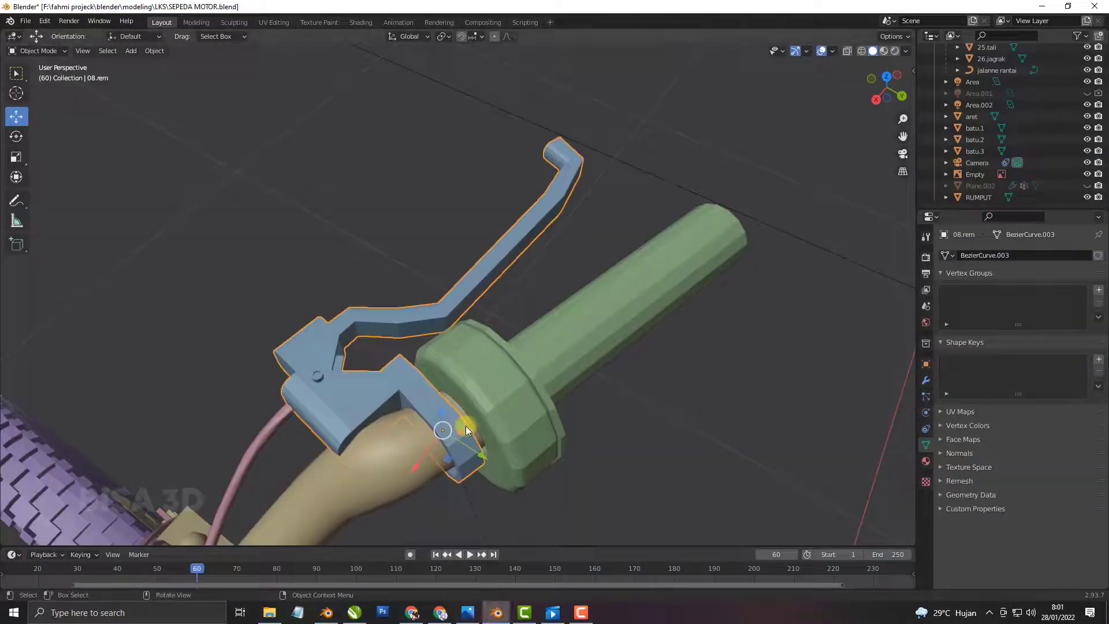
Select four neighbouring outer faces on one side of the widened ring and extrude them about 0.088 m along their normal.
{"action": "middle_click_drag", "start_coordinate": [466, 425], "coordinate": [508, 376]}
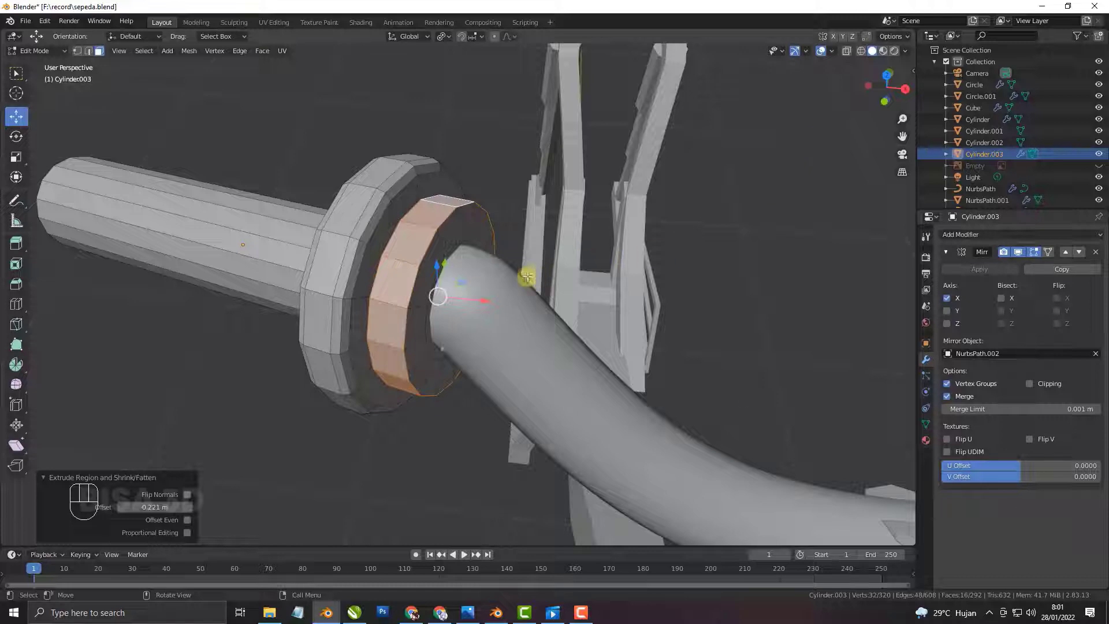
{"action": "middle_click_drag", "start_coordinate": [525, 277], "coordinate": [500, 298]}
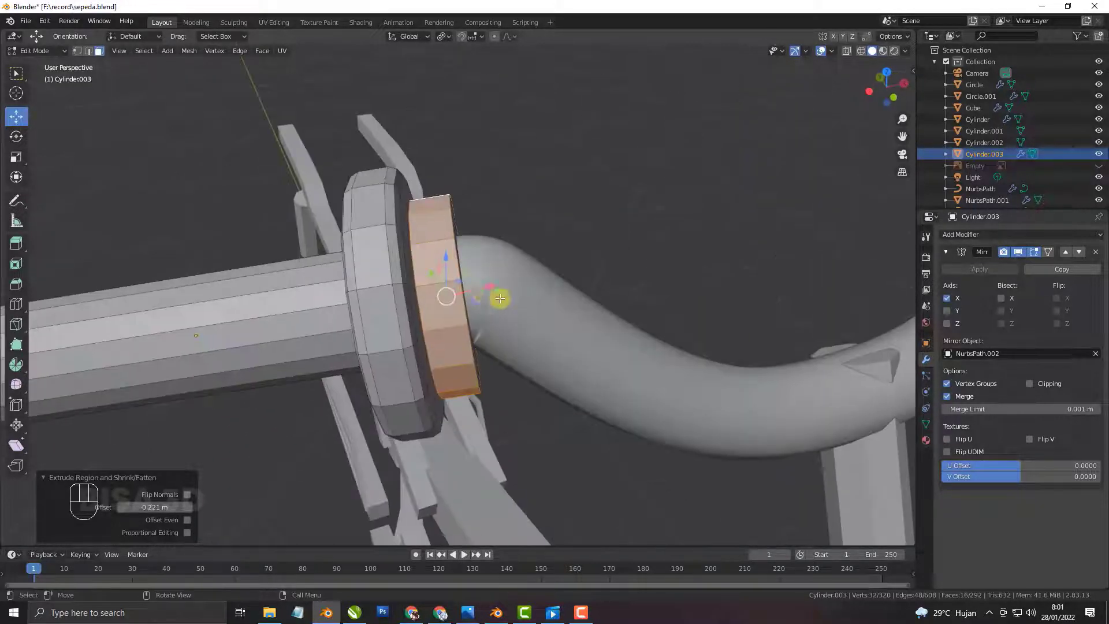
{"action": "left_click", "coordinate": [444, 261]}
{"action": "scroll", "coordinate": [432, 283], "scroll_direction": "down", "scroll_amount": 2}
{"action": "middle_click_drag", "start_coordinate": [417, 318], "coordinate": [370, 309]}
{"action": "left_click", "coordinate": [415, 324], "text": "shift"}
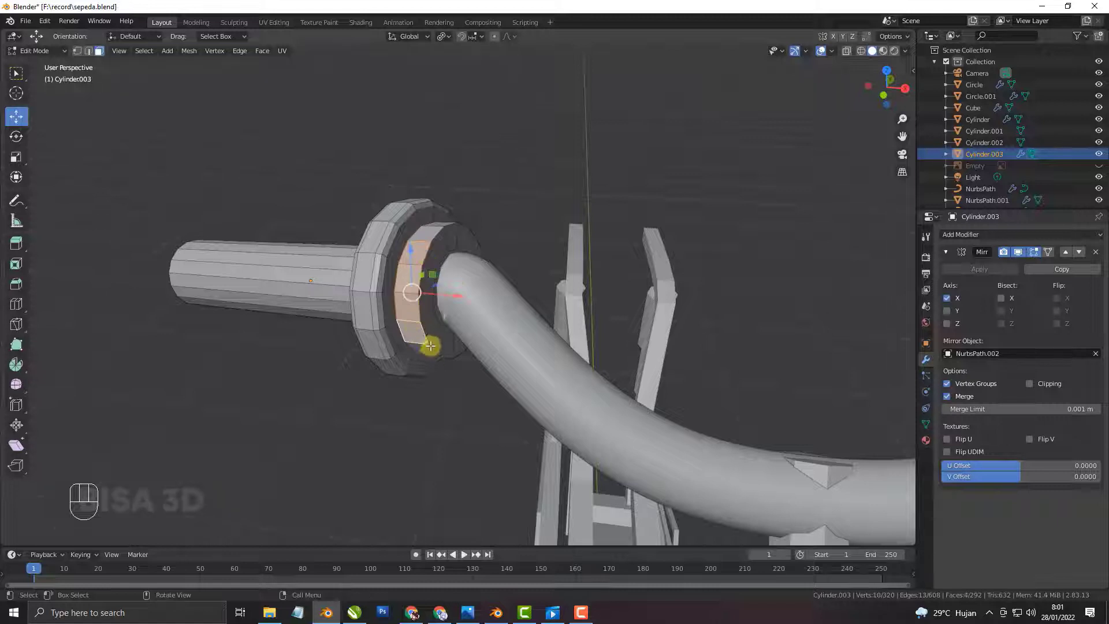
{"action": "middle_click_drag", "start_coordinate": [428, 344], "coordinate": [551, 298]}
{"action": "key", "text": "e"}
{"action": "left_click", "coordinate": [638, 289]}
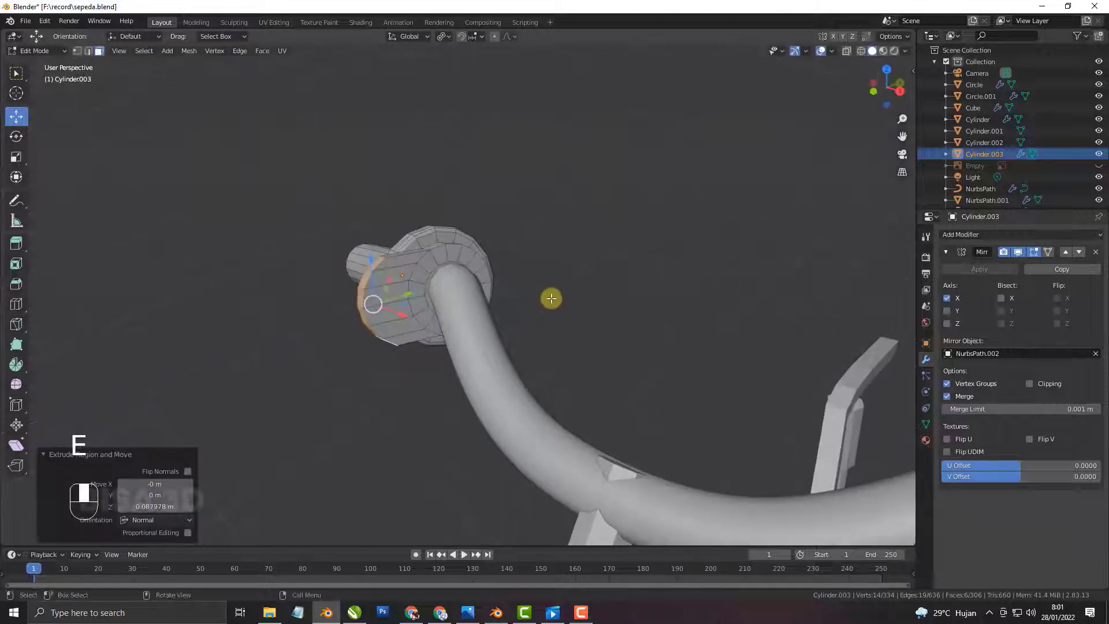
Flatten the extruded end faces into one plane by scaling them to 0 along local X.
{"action": "key", "text": "s"}
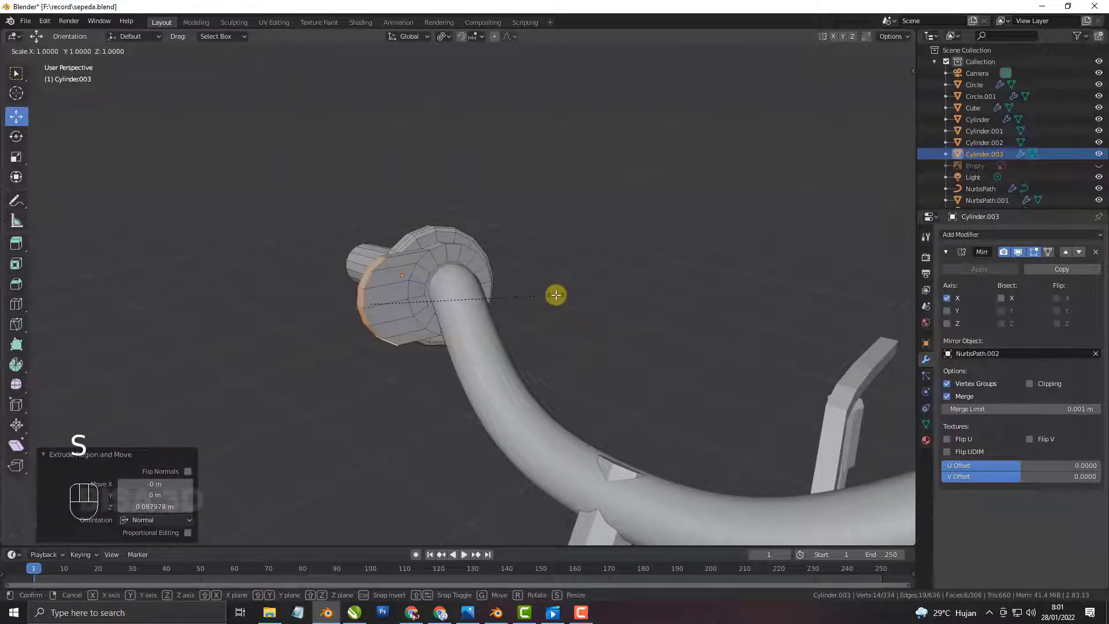
{"action": "key", "text": "x"}
{"action": "key", "text": "x"}
{"action": "key", "text": "0"}
{"action": "key", "text": "Return"}
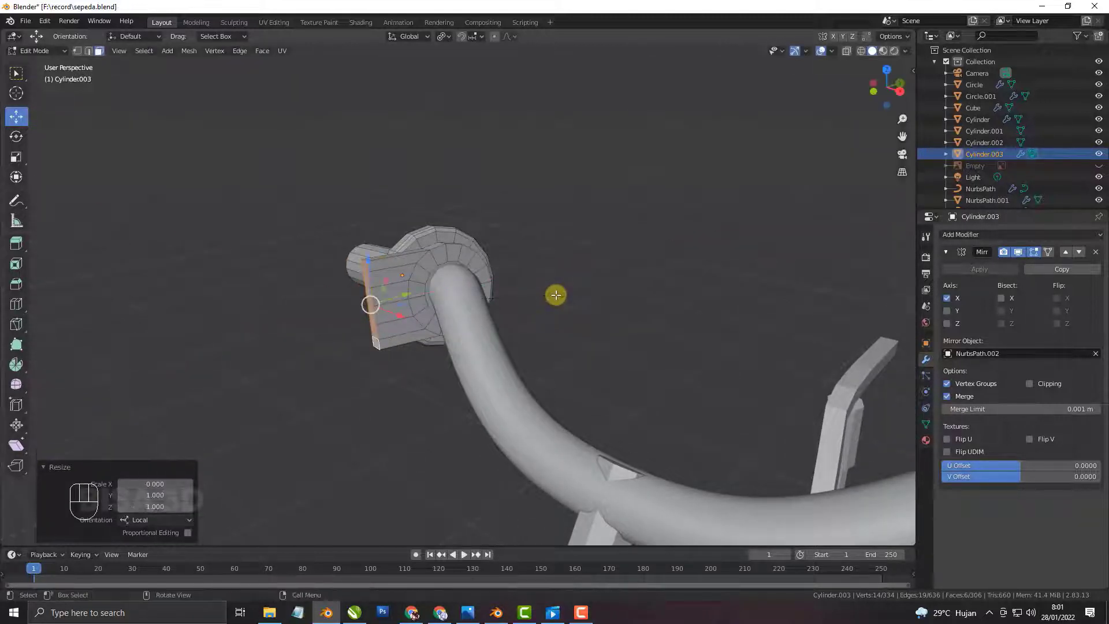
Switch to the finished reference model and examine the brake lever clamp's shape up close and from above.
{"action": "middle_click_drag", "start_coordinate": [549, 301], "coordinate": [375, 433]}
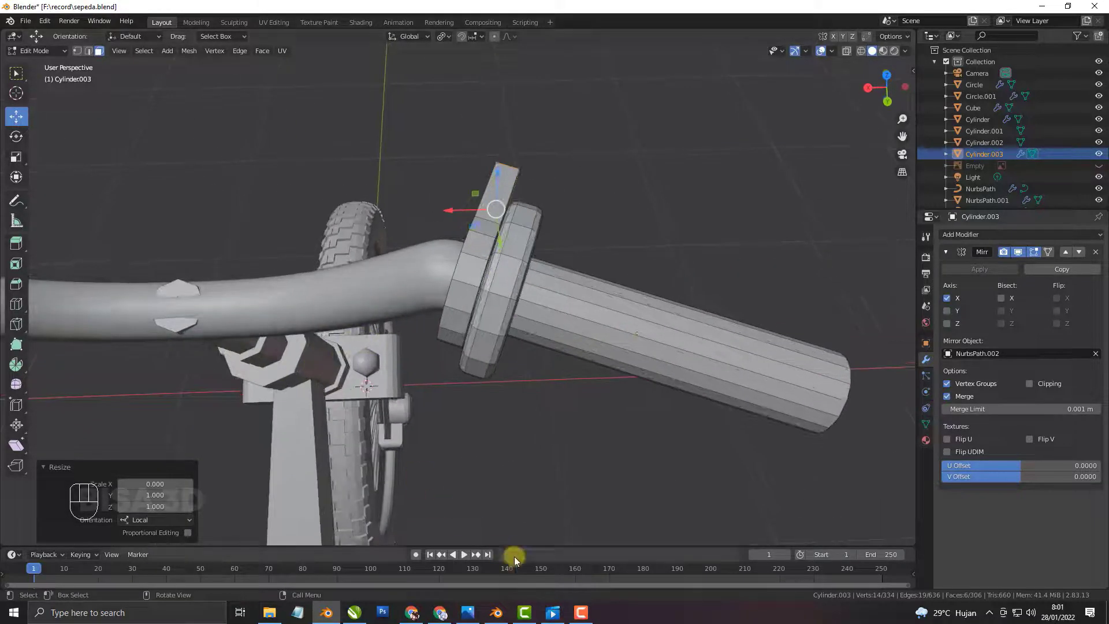
{"action": "left_click", "coordinate": [501, 611]}
{"action": "middle_click_drag", "start_coordinate": [523, 444], "coordinate": [536, 362]}
{"action": "scroll", "coordinate": [480, 392], "scroll_direction": "up", "scroll_amount": 1}
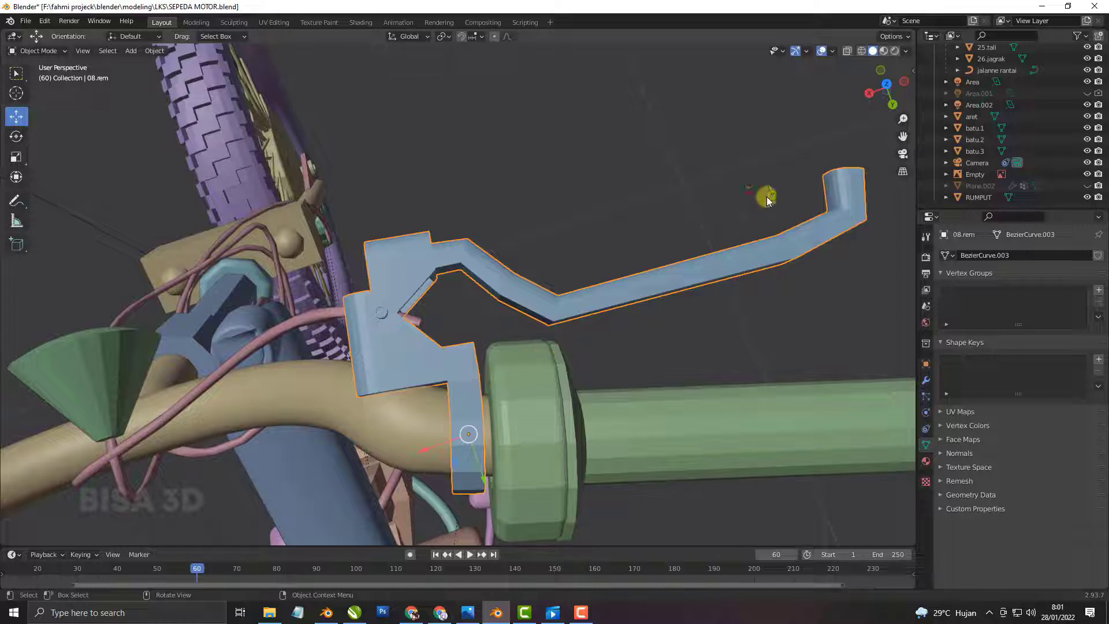
{"action": "key", "text": "KP_7"}
{"action": "scroll", "coordinate": [582, 309], "scroll_direction": "up", "scroll_amount": 3}
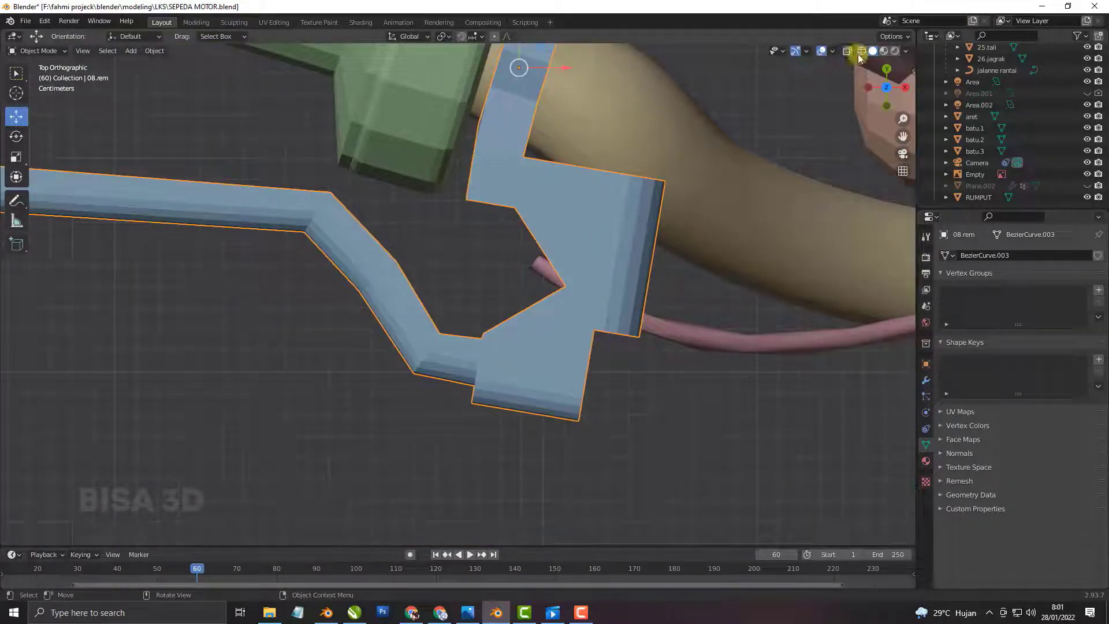
{"action": "left_click", "coordinate": [1048, 11]}
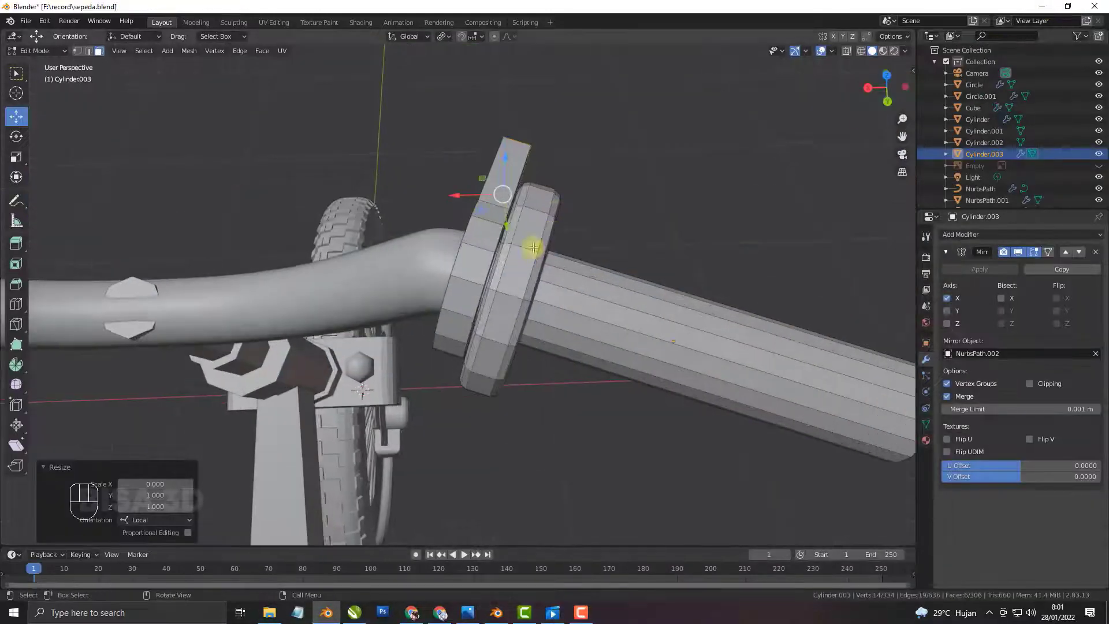
Extrude the clamp's flattened end faces about 0.037 m along their normal to add an end segment.
{"action": "key", "text": "KP_7"}
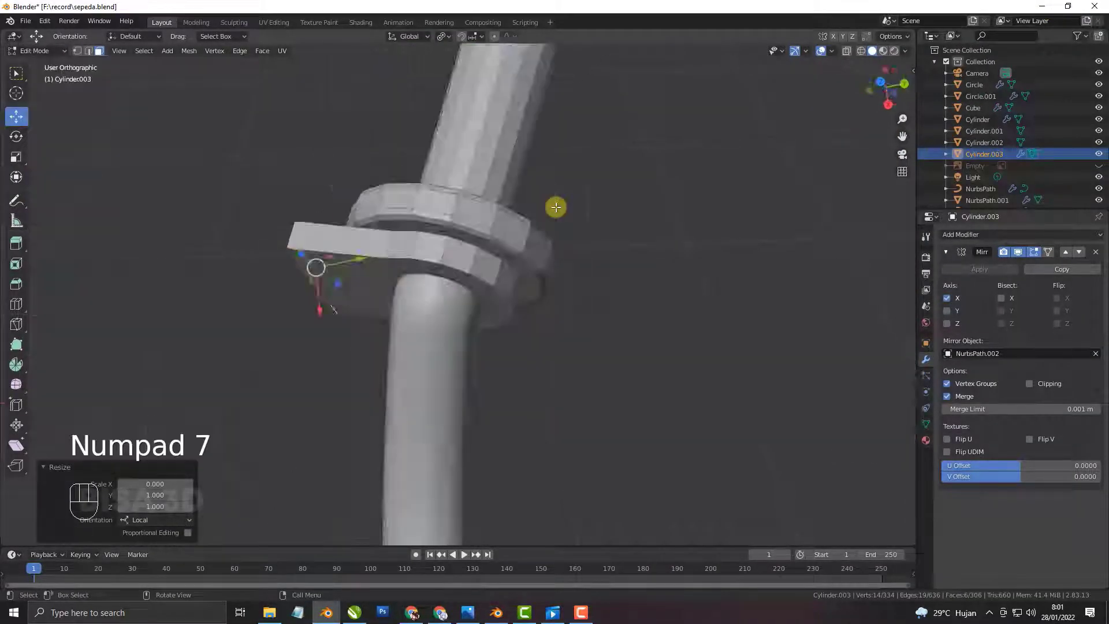
{"action": "middle_click_drag", "start_coordinate": [636, 292], "coordinate": [647, 231]}
{"action": "middle_click_drag", "start_coordinate": [646, 231], "coordinate": [572, 232], "text": "shift"}
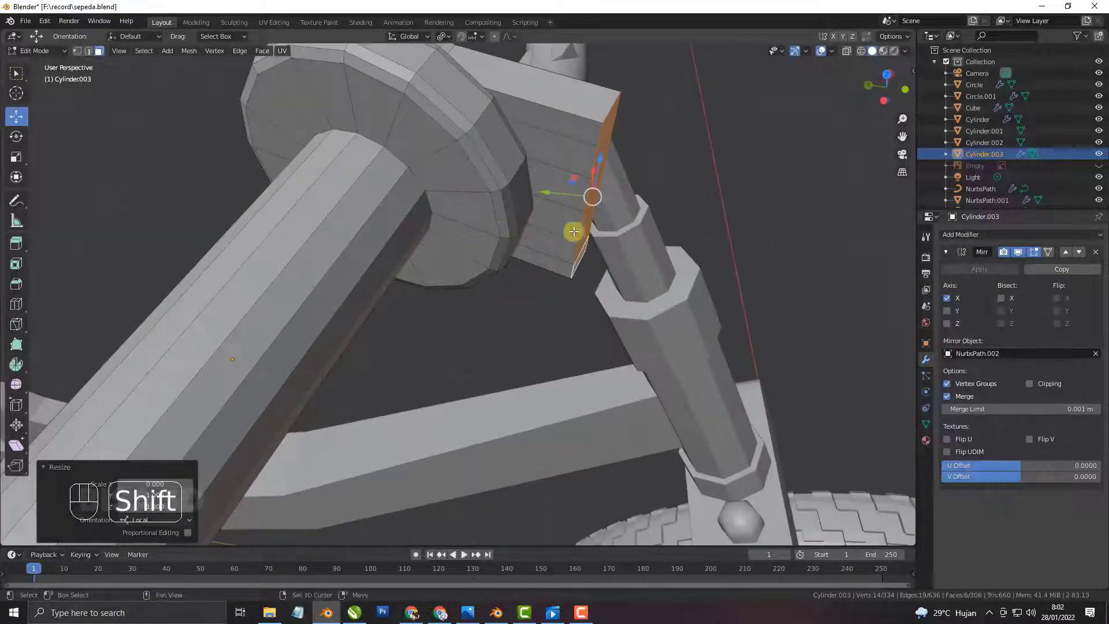
{"action": "middle_click_drag", "start_coordinate": [430, 284], "coordinate": [682, 282], "text": "shift"}
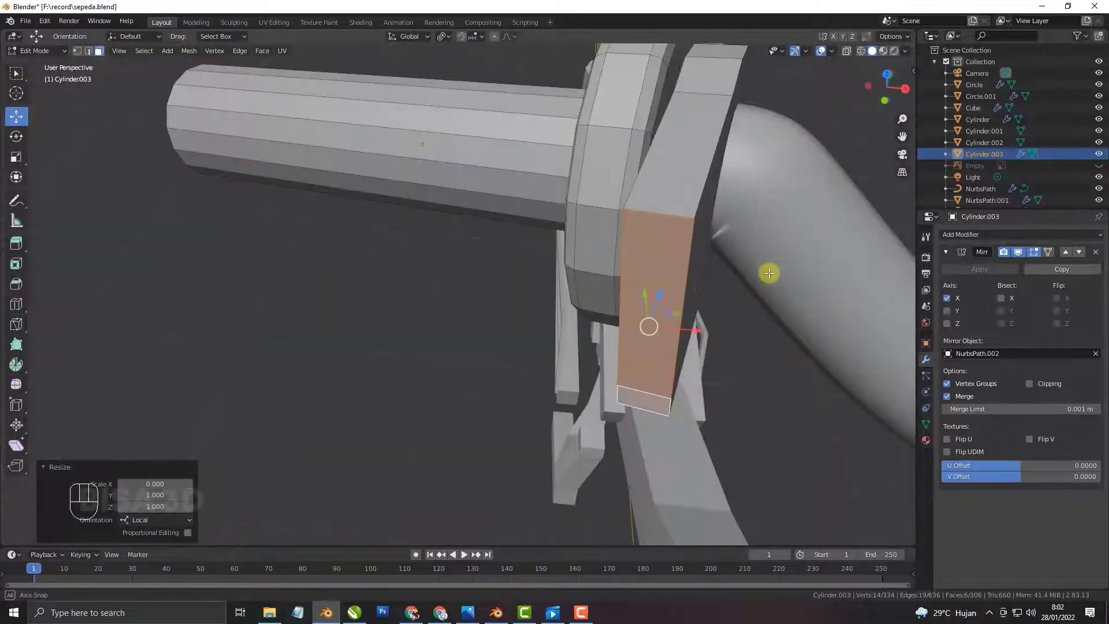
{"action": "middle_click_drag", "start_coordinate": [768, 273], "coordinate": [708, 339]}
{"action": "key", "text": "e"}
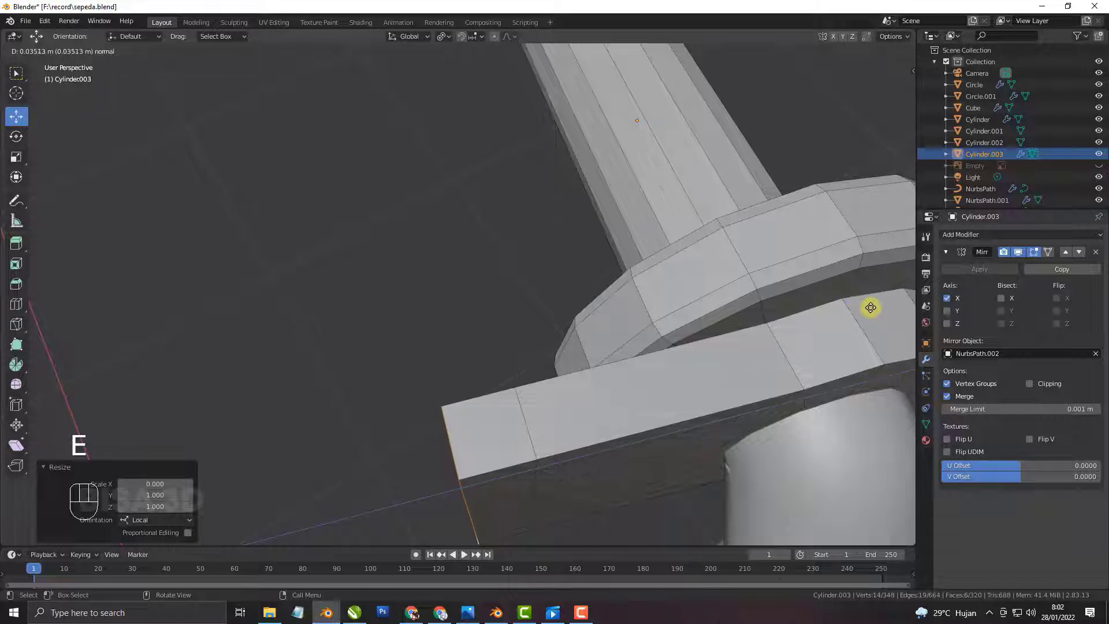
{"action": "left_click", "coordinate": [875, 307]}
{"action": "middle_click_drag", "start_coordinate": [876, 307], "coordinate": [712, 327]}
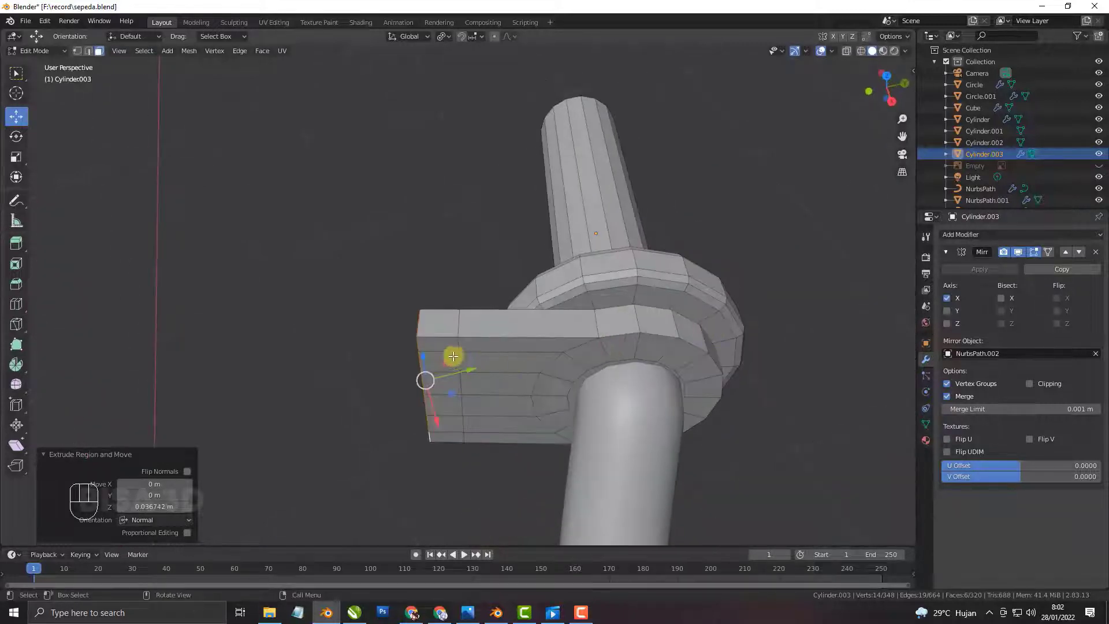
{"action": "left_click", "coordinate": [439, 344]}
{"action": "left_click", "coordinate": [439, 365], "text": "shift"}
{"action": "middle_click_drag", "start_coordinate": [441, 367], "coordinate": [507, 326]}
{"action": "left_click", "coordinate": [505, 307], "text": "shift"}
{"action": "left_click", "coordinate": [505, 339], "text": "shift"}
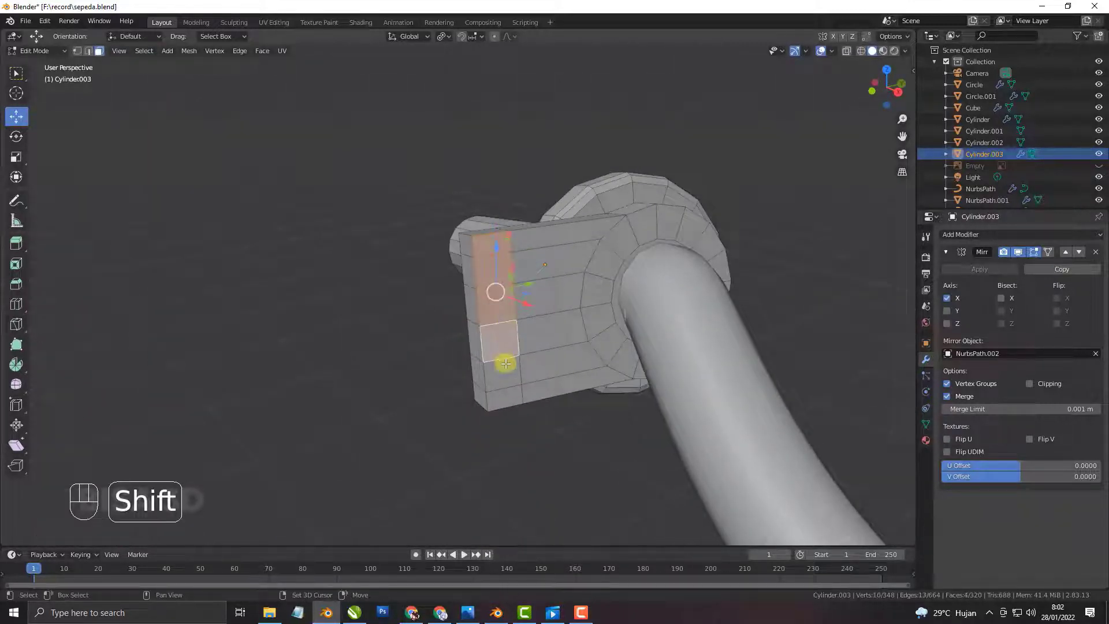
{"action": "left_click", "coordinate": [506, 384], "text": "shift"}
{"action": "left_click", "coordinate": [504, 396], "text": "shift"}
{"action": "mouse_move", "coordinate": [504, 396]}
{"action": "middle_mouse_down"}
{"action": "mouse_move", "coordinate": [549, 371]}
{"action": "mouse_move", "coordinate": [498, 377]}
{"action": "middle_mouse_up"}
{"action": "key", "text": "g"}
{"action": "key", "text": "x"}
{"action": "key", "text": "x"}
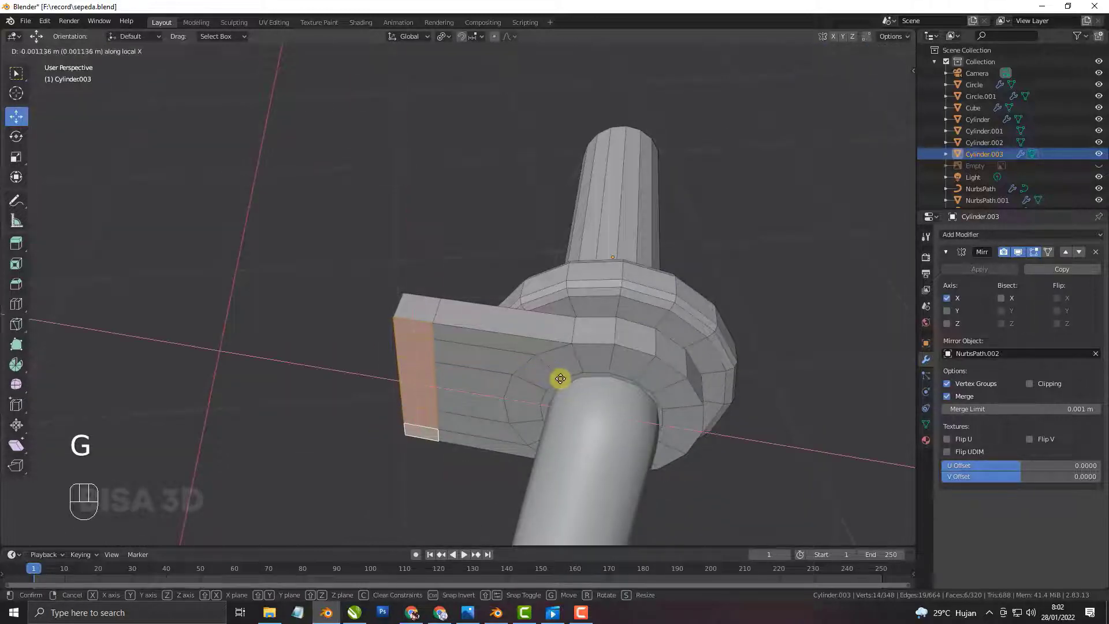
{"action": "right_click", "coordinate": [560, 378]}
Select the complete face loop of the clamp's end segment and move it along local X toward the ring to shorten the clamp.
{"action": "left_click", "coordinate": [416, 319], "text": "alt"}
{"action": "left_click", "coordinate": [414, 322], "text": "alt"}
{"action": "left_click", "coordinate": [421, 318], "text": "alt"}
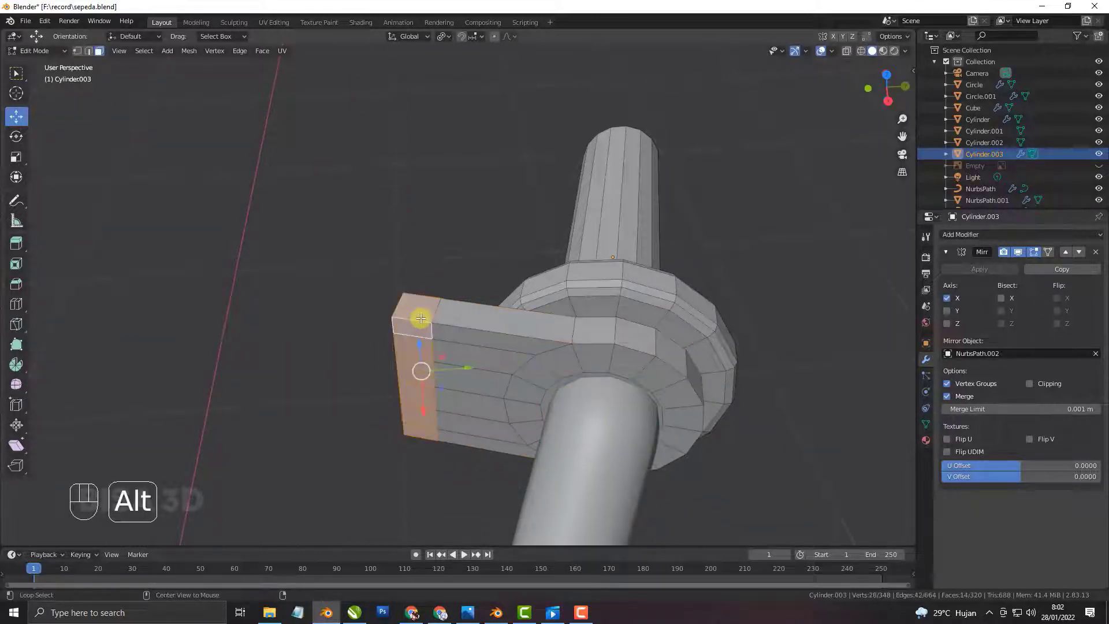
{"action": "key", "text": "g"}
{"action": "key", "text": "x"}
{"action": "key", "text": "x"}
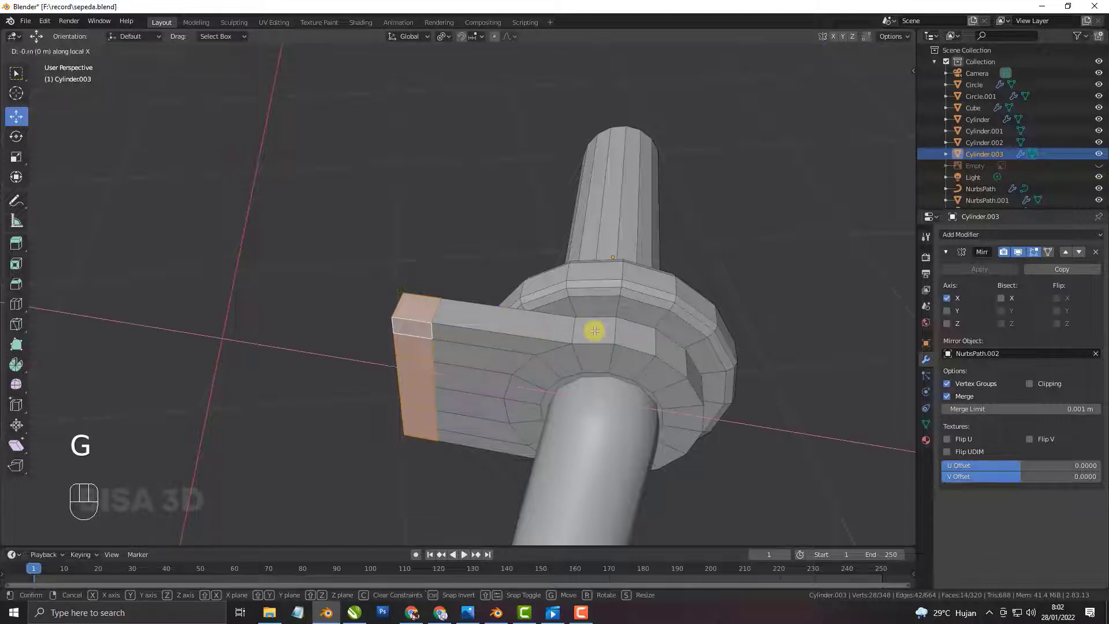
{"action": "left_click", "coordinate": [658, 347]}
Select the end segment's faces on the side away from the grip and extrude them into an arm running beside the handlebar.
{"action": "left_click", "coordinate": [485, 341]}
{"action": "left_click", "coordinate": [485, 360], "text": "shift"}
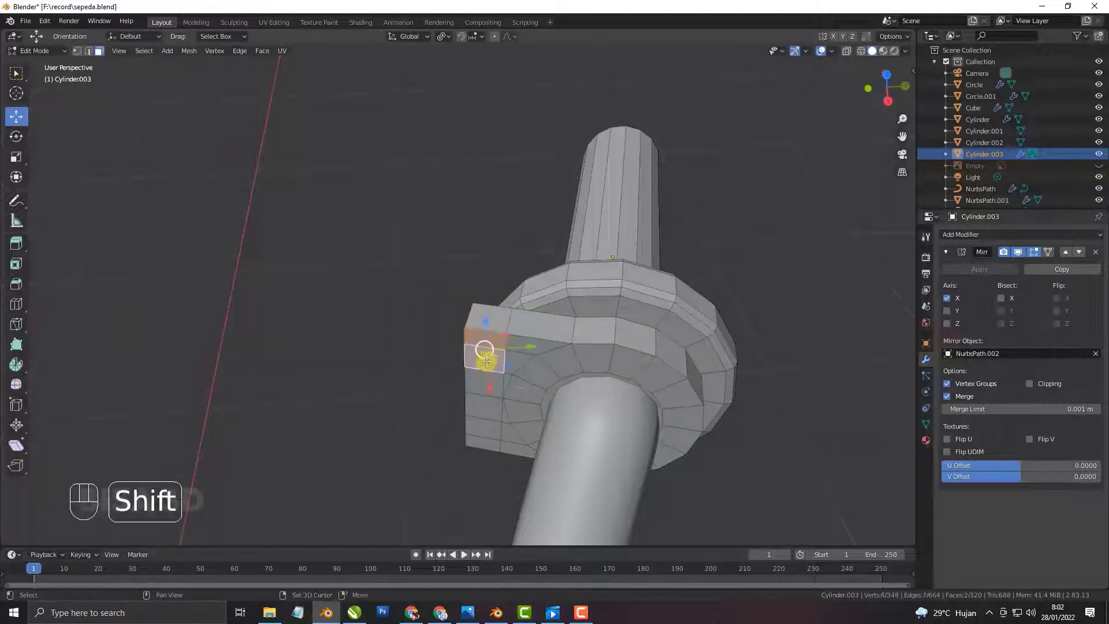
{"action": "left_click", "coordinate": [485, 382], "text": "shift"}
{"action": "left_click", "coordinate": [484, 440], "text": "shift"}
{"action": "middle_click_drag", "start_coordinate": [485, 441], "coordinate": [670, 375]}
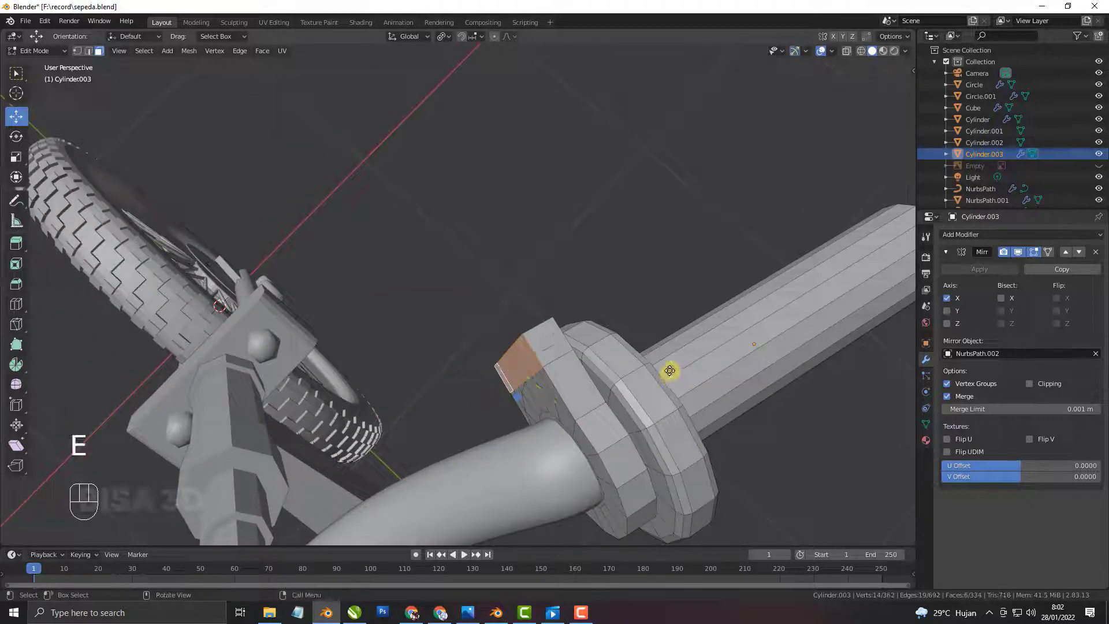
{"action": "key", "text": "e"}
{"action": "left_click", "coordinate": [548, 413], "text": "shift"}
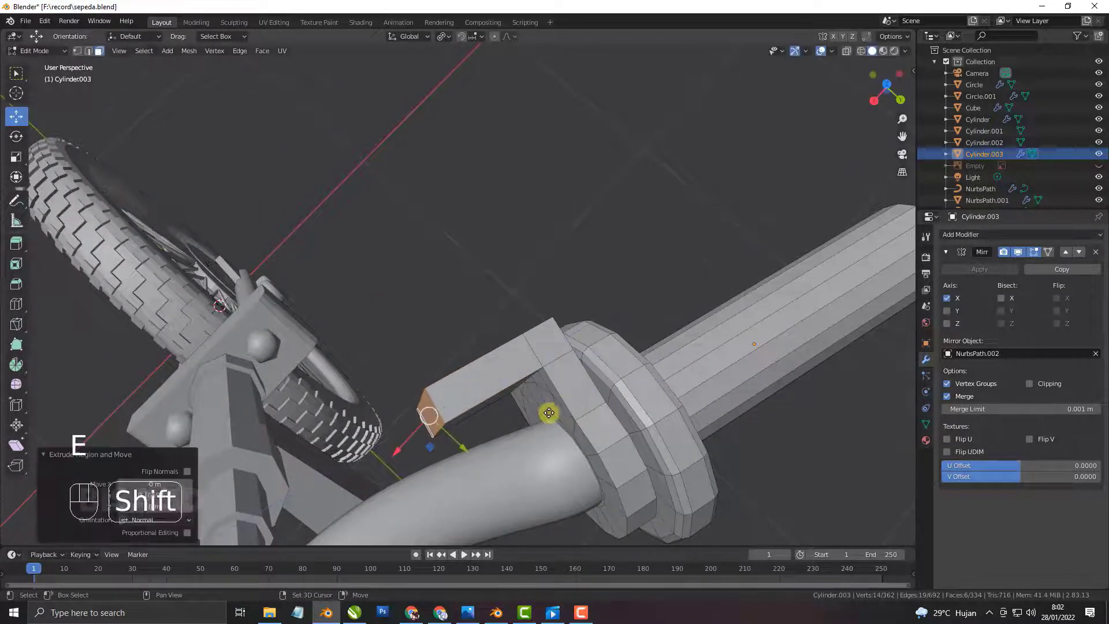
{"action": "middle_click_drag", "start_coordinate": [549, 413], "coordinate": [524, 331]}
{"action": "left_click", "coordinate": [511, 184]}
{"action": "left_click", "coordinate": [515, 206], "text": "shift"}
{"action": "left_click", "coordinate": [520, 224], "text": "shift"}
{"action": "left_click", "coordinate": [513, 252], "text": "shift"}
{"action": "left_click", "coordinate": [512, 277], "text": "shift"}
{"action": "left_click", "coordinate": [512, 290], "text": "shift"}
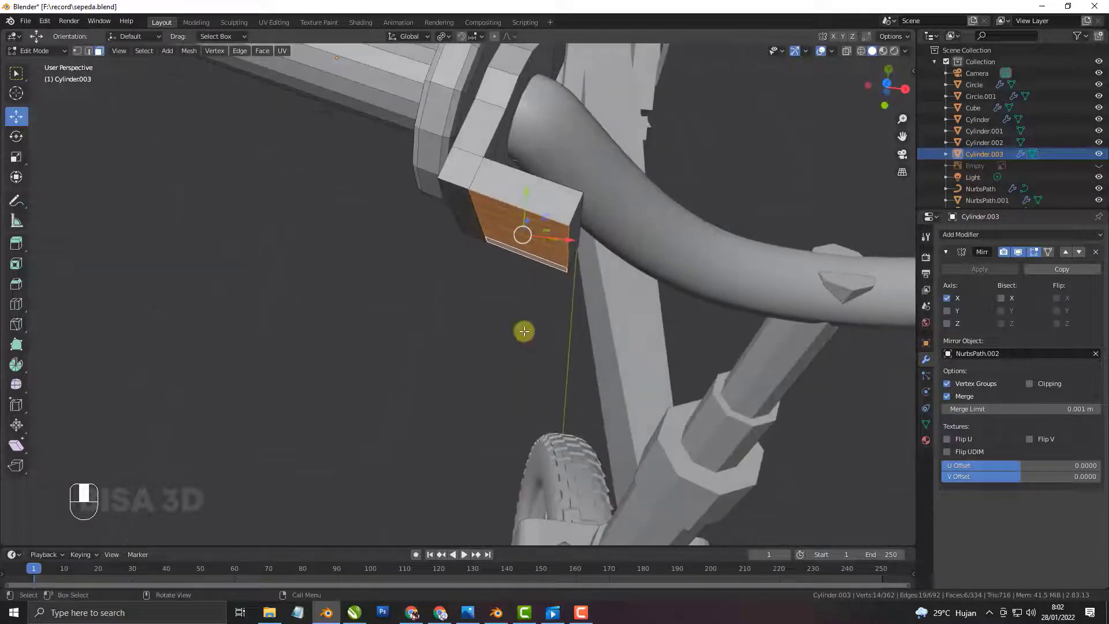
Select the outer row of vertices at the arm's free end and move it about 0.121 m along local X.
{"action": "left_click", "coordinate": [79, 51]}
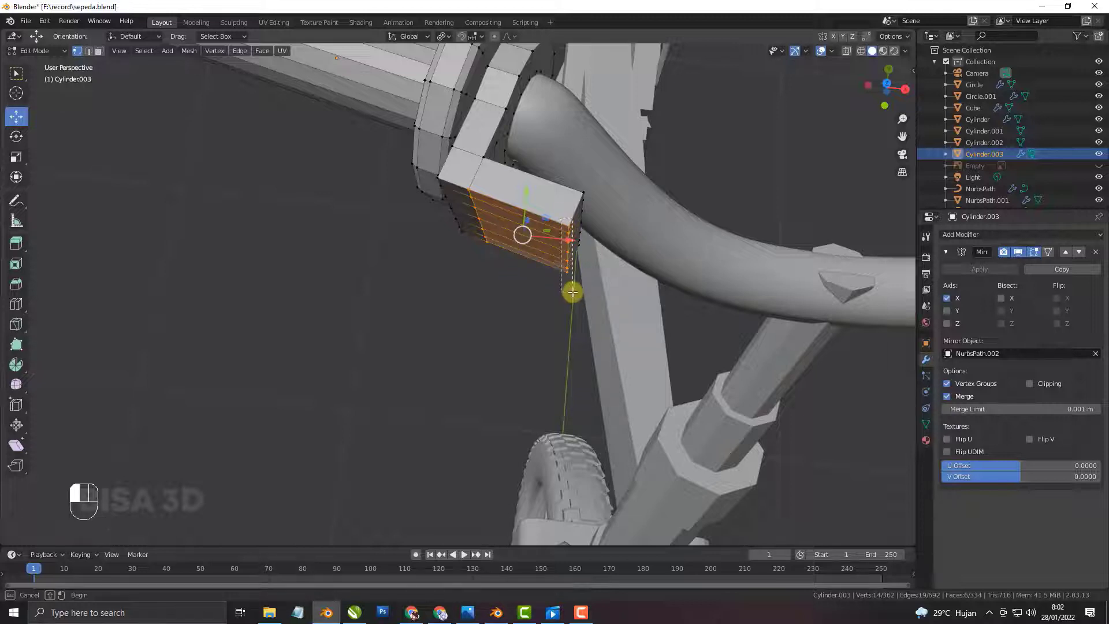
{"action": "left_click_drag", "start_coordinate": [572, 292], "coordinate": [573, 293]}
{"action": "middle_click_drag", "start_coordinate": [594, 254], "coordinate": [531, 307]}
{"action": "key", "text": "KP_7"}
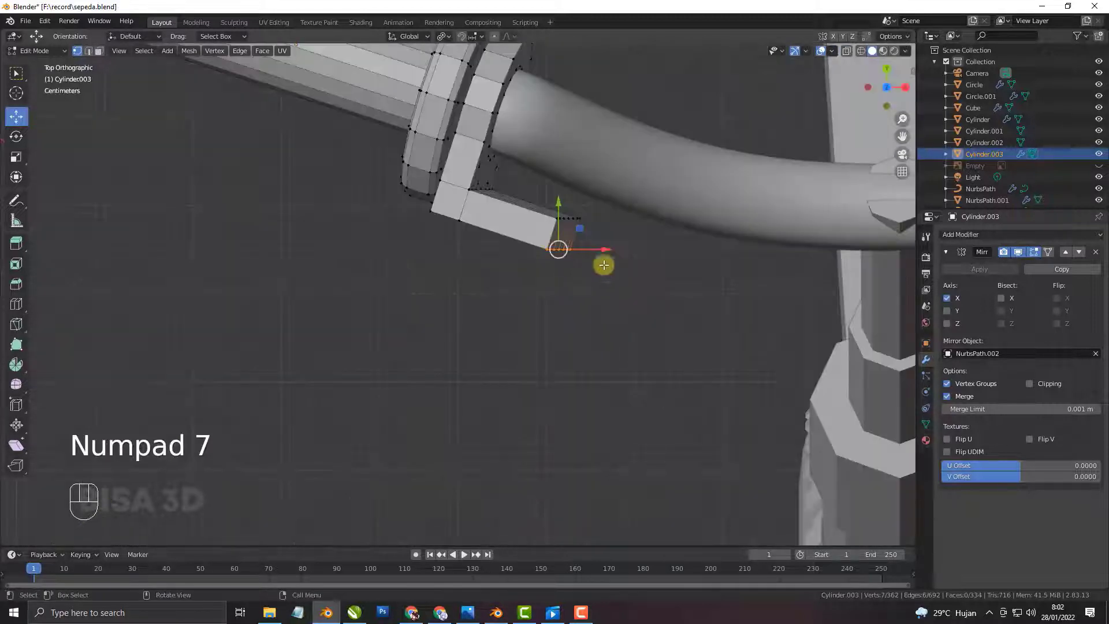
{"action": "key", "text": "g"}
{"action": "key", "text": "x"}
{"action": "key", "text": "x"}
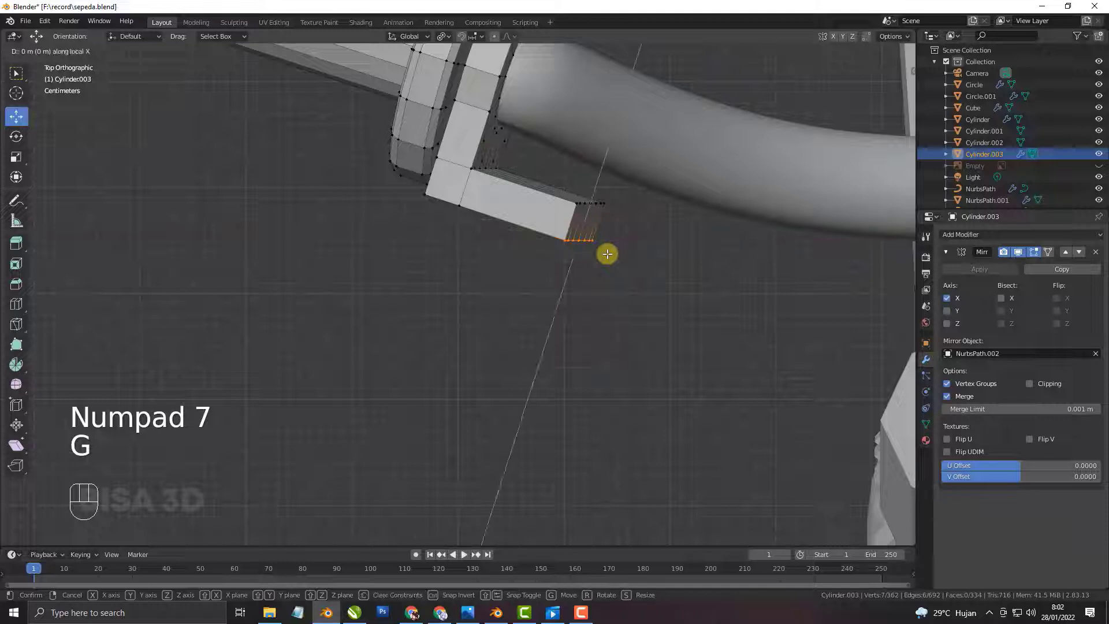
{"action": "left_click", "coordinate": [556, 372]}
{"action": "middle_click_drag", "start_coordinate": [556, 372], "coordinate": [617, 218]}
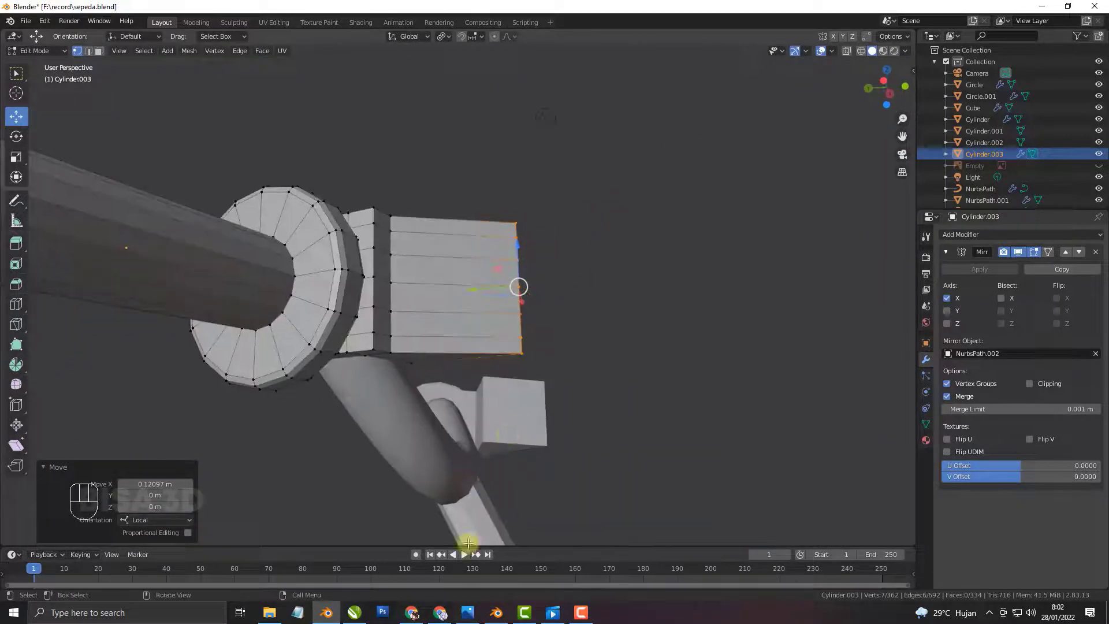
Switch to the finished reference motorcycle in the other Blender window and examine the shape of its brake lever mount.
{"action": "left_click", "coordinate": [413, 612]}
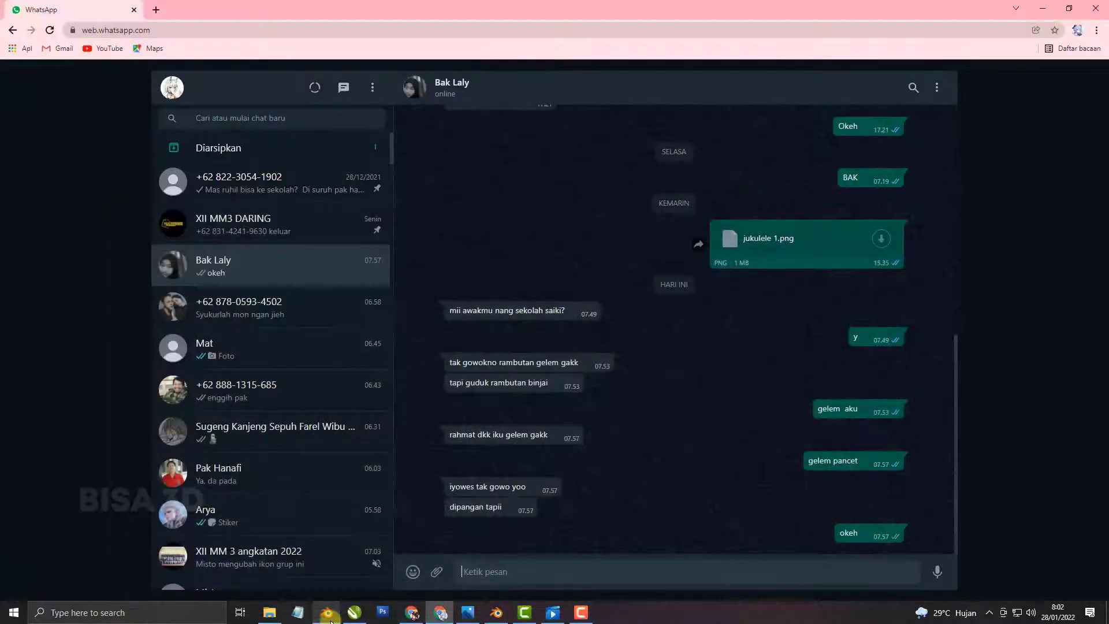
{"action": "left_click", "coordinate": [417, 612]}
{"action": "left_click", "coordinate": [496, 612]}
{"action": "middle_click_drag", "start_coordinate": [606, 462], "coordinate": [782, 172]}
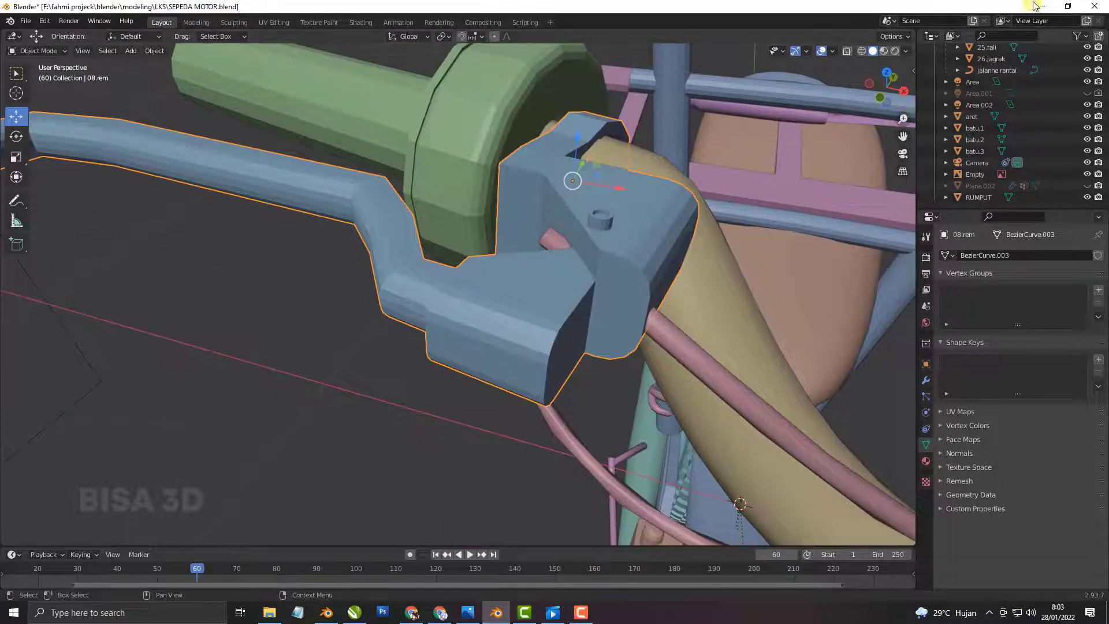
{"action": "left_click", "coordinate": [1041, 6]}
Back in the bicycle file, select the six faces at the arm's free end and extrude them about 0.027 m along their normal.
{"action": "middle_click_drag", "start_coordinate": [520, 231], "coordinate": [400, 332]}
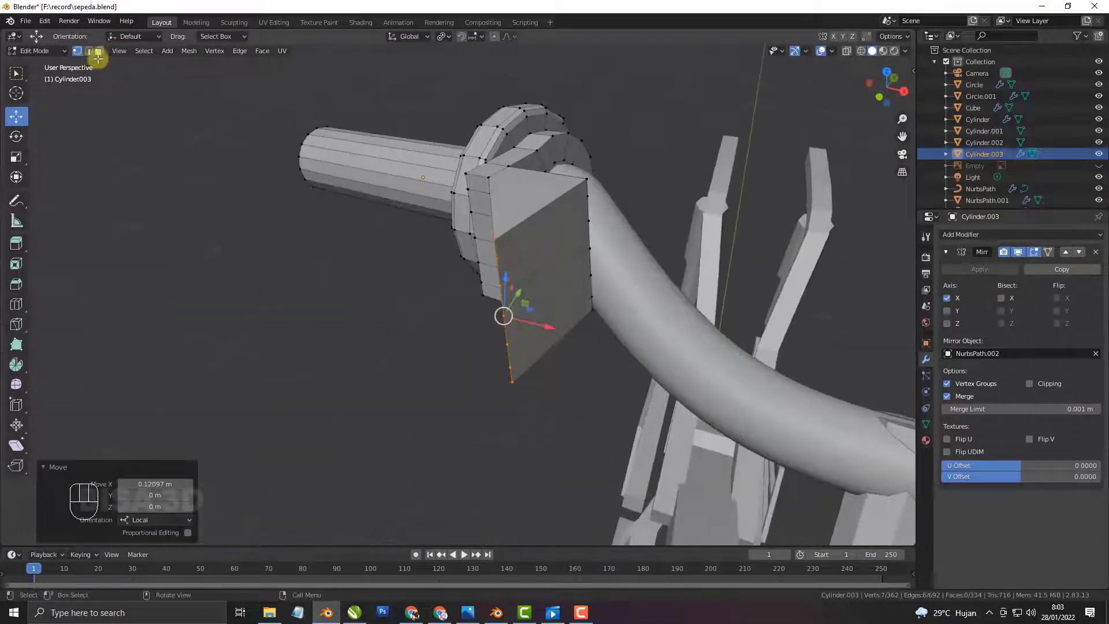
{"action": "left_click", "coordinate": [523, 246], "text": "shift"}
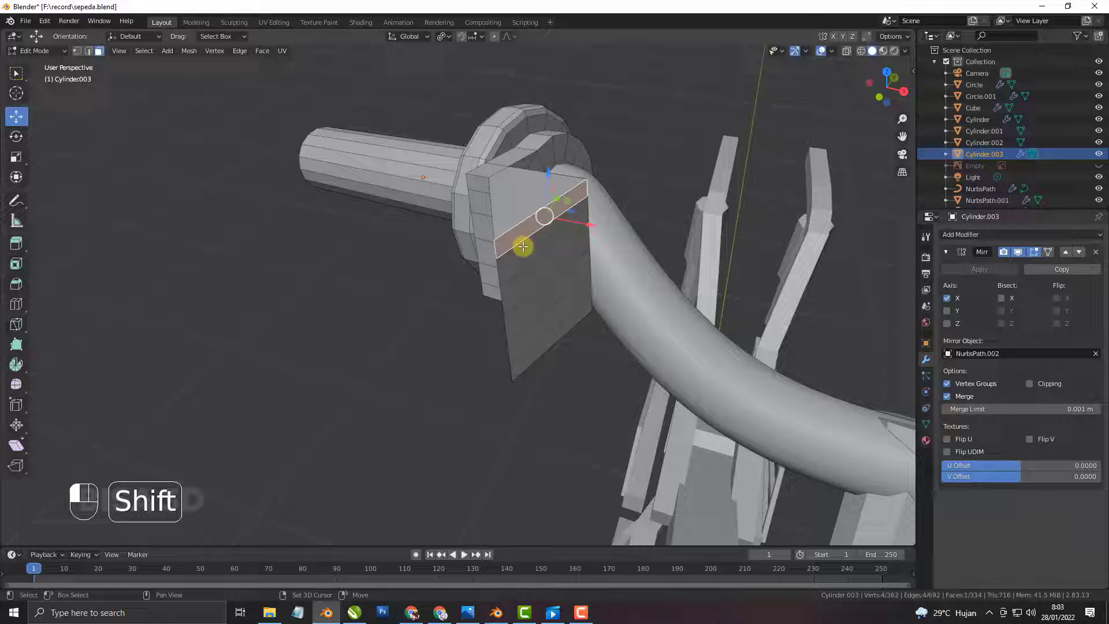
{"action": "left_click", "coordinate": [544, 292], "text": "shift"}
{"action": "left_click", "coordinate": [540, 253], "text": "shift"}
{"action": "left_click", "coordinate": [543, 277], "text": "shift"}
{"action": "left_click", "coordinate": [548, 321], "text": "shift"}
{"action": "left_click", "coordinate": [554, 340], "text": "shift"}
{"action": "middle_click_drag", "start_coordinate": [558, 342], "coordinate": [534, 349]}
{"action": "key", "text": "e"}
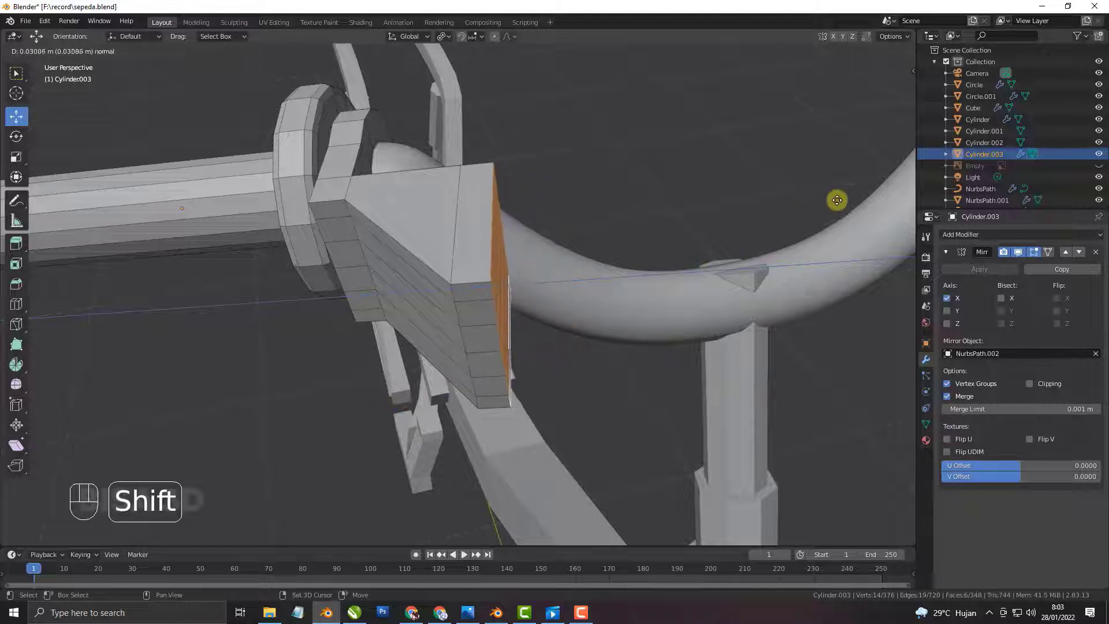
{"action": "middle_click_drag", "start_coordinate": [629, 277], "coordinate": [549, 275]}
Select the edge loop around the arm's end face and bevel it about 0.139 m with 4 segments.
{"action": "key", "text": "ctrl+b"}
{"action": "right_click", "coordinate": [633, 265]}
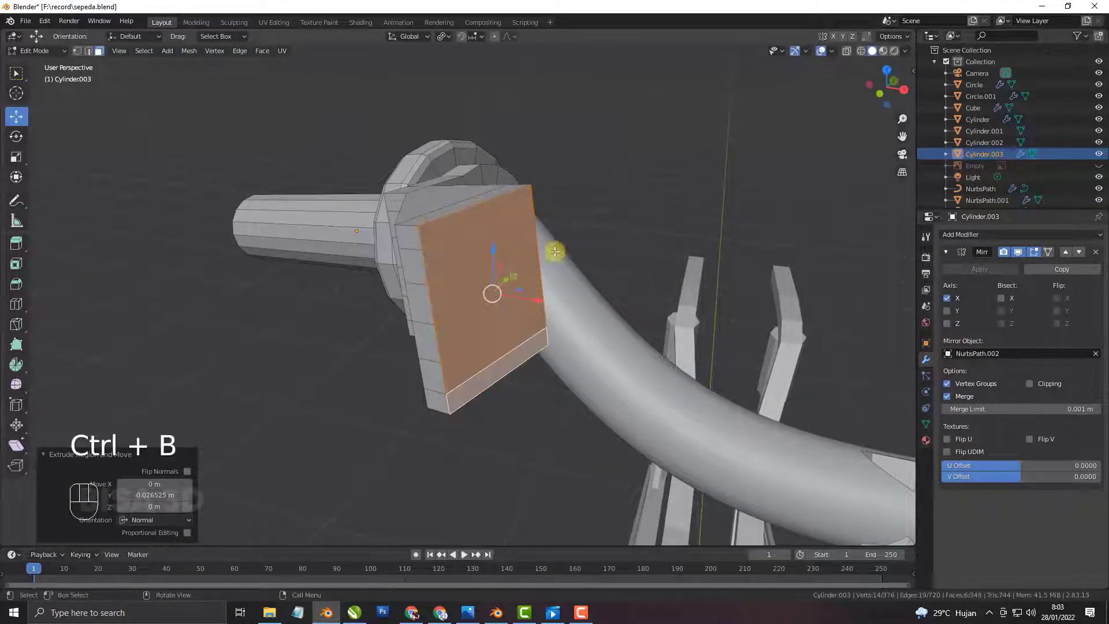
{"action": "scroll", "coordinate": [543, 247], "scroll_direction": "up", "scroll_amount": 1}
{"action": "left_click", "coordinate": [89, 51]}
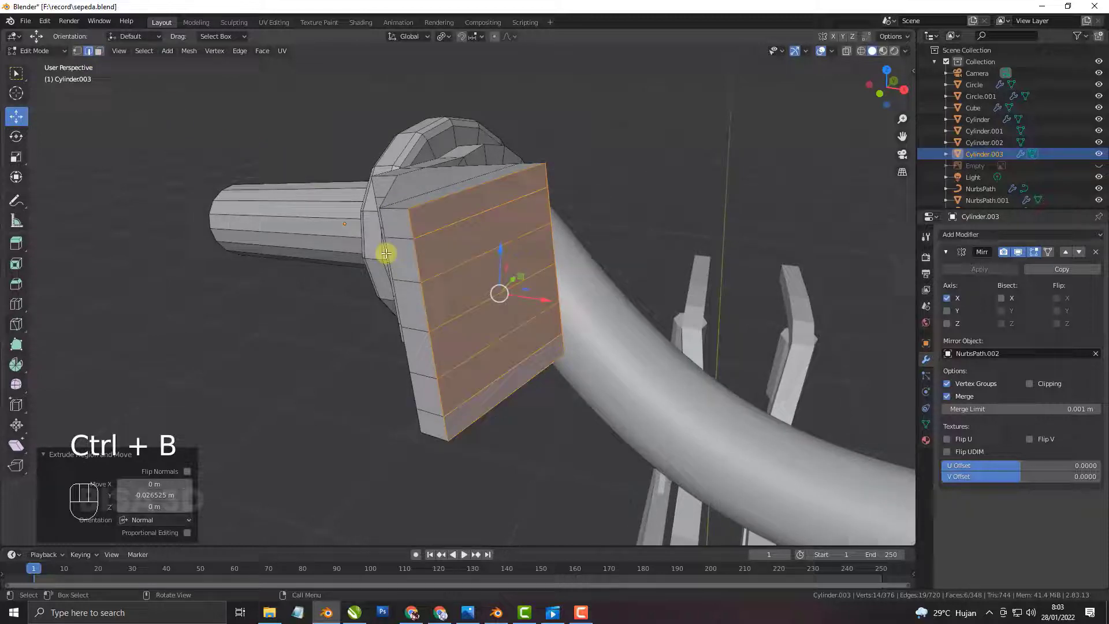
{"action": "left_click", "coordinate": [423, 256], "text": "alt"}
{"action": "left_click", "coordinate": [450, 202], "text": "alt+shift"}
{"action": "left_click", "coordinate": [556, 240], "text": "alt+shift"}
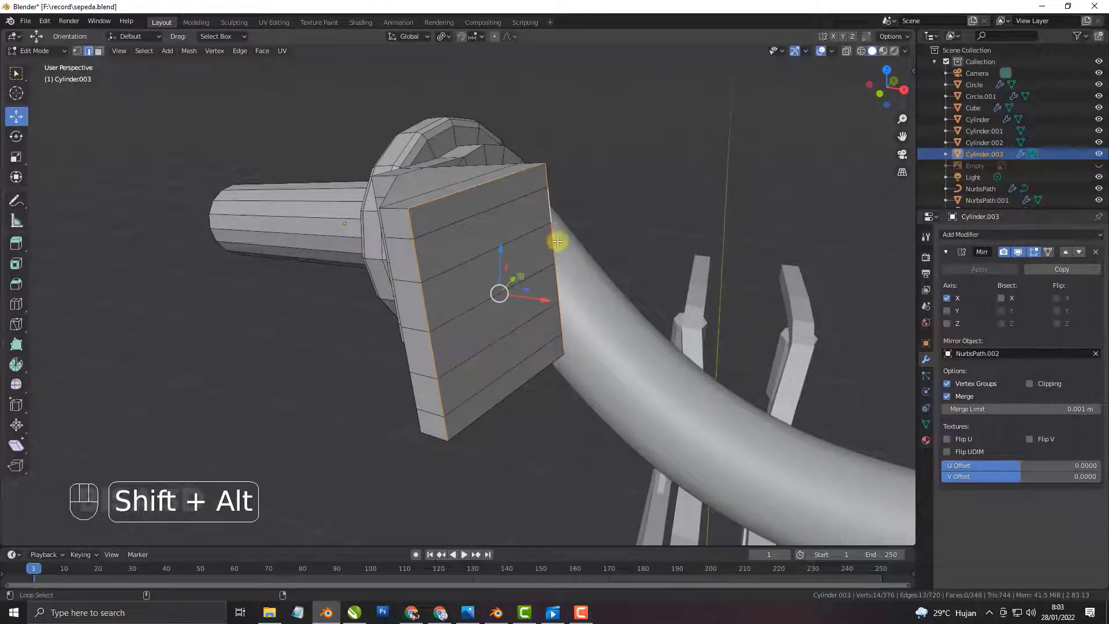
{"action": "left_click", "coordinate": [513, 388], "text": "alt+shift"}
{"action": "key", "text": "ctrl+b"}
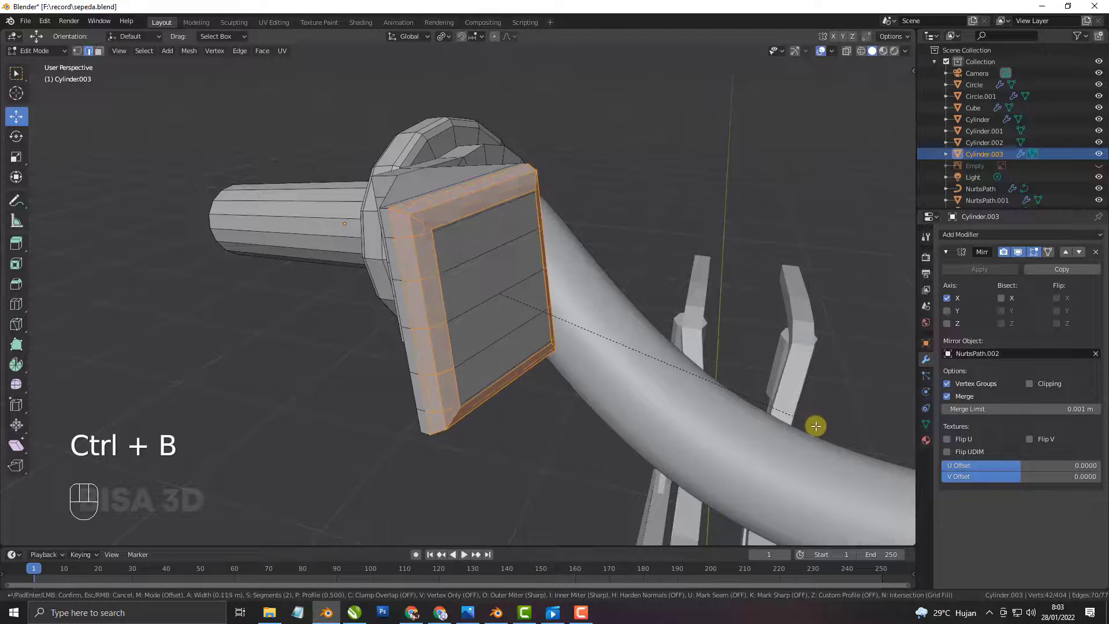
{"action": "left_click", "coordinate": [805, 434]}
After comparing with the reference lever mount, add a loop cut across the arm and select three lower faces between it and the free end.
{"action": "middle_click_drag", "start_coordinate": [800, 435], "coordinate": [480, 297]}
{"action": "scroll", "coordinate": [437, 258], "scroll_direction": "up", "scroll_amount": 2}
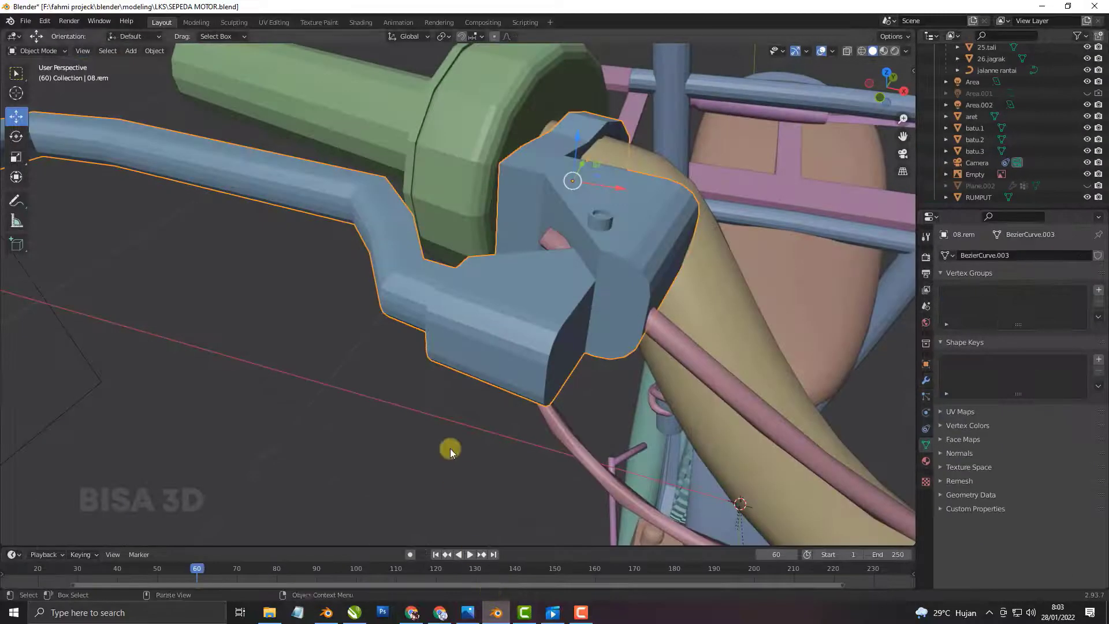
{"action": "middle_click_drag", "start_coordinate": [449, 448], "coordinate": [525, 429]}
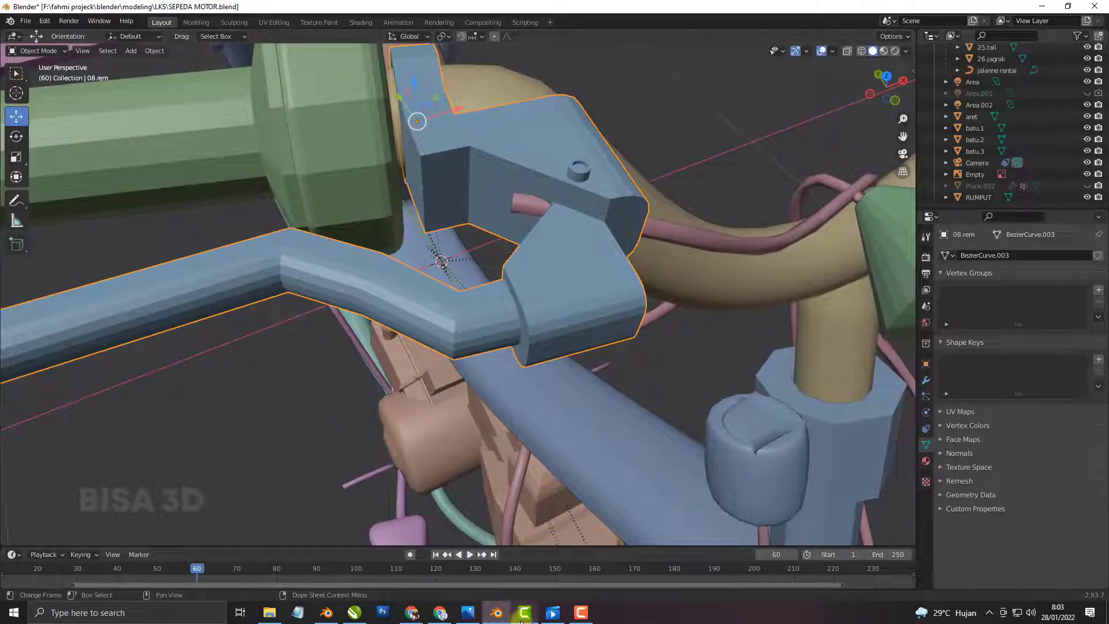
{"action": "left_click", "coordinate": [497, 613]}
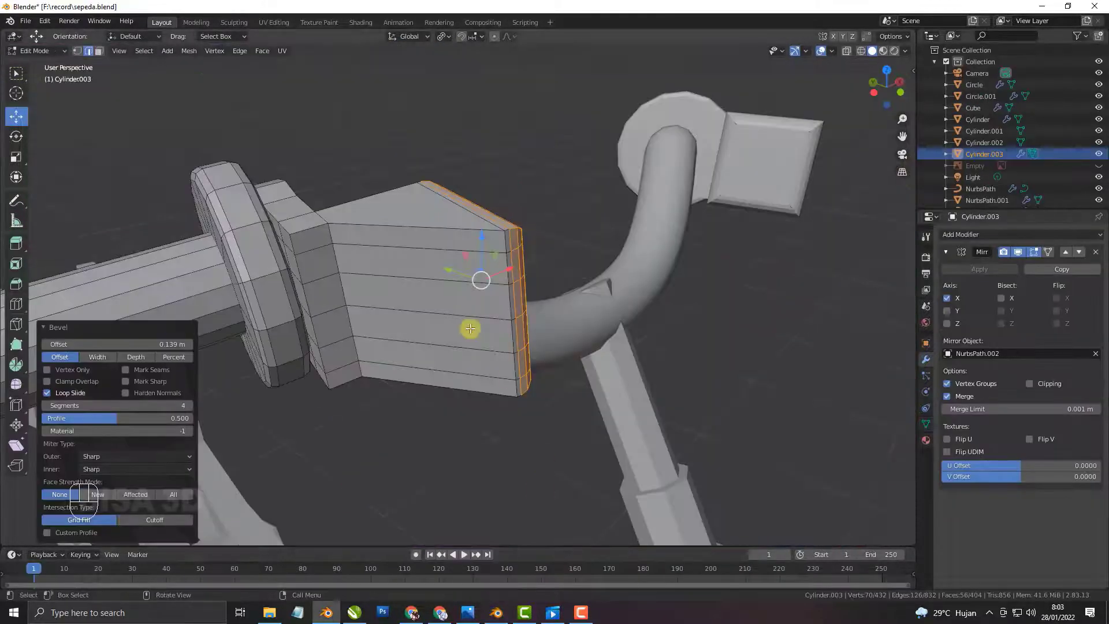
{"action": "key", "text": "ctrl+r"}
{"action": "left_click", "coordinate": [429, 329]}
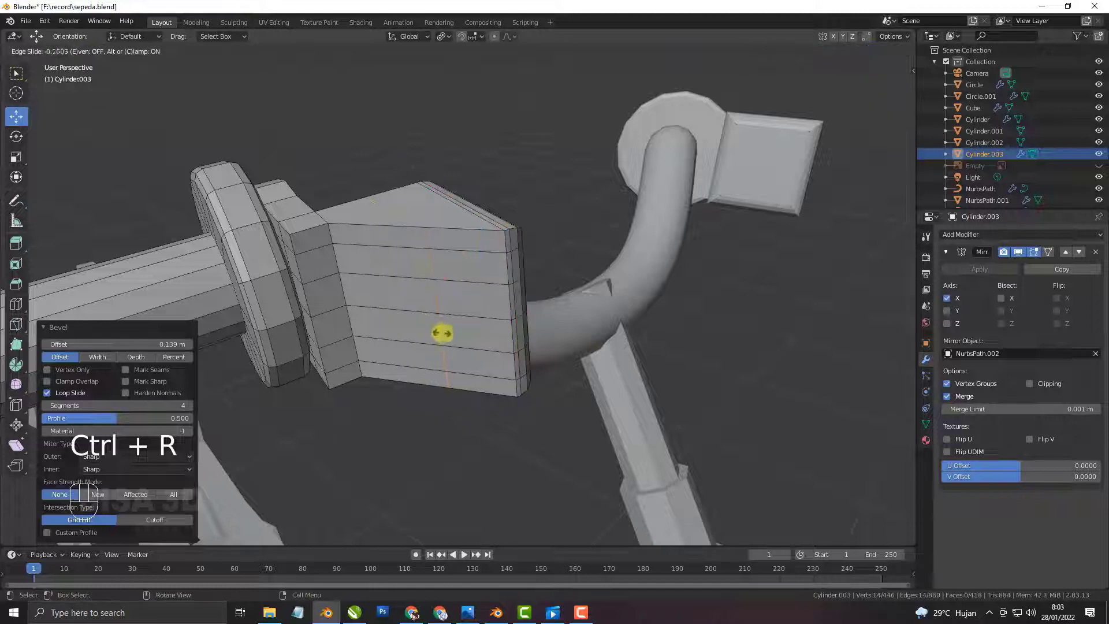
{"action": "left_click", "coordinate": [440, 329]}
{"action": "left_click", "coordinate": [474, 297]}
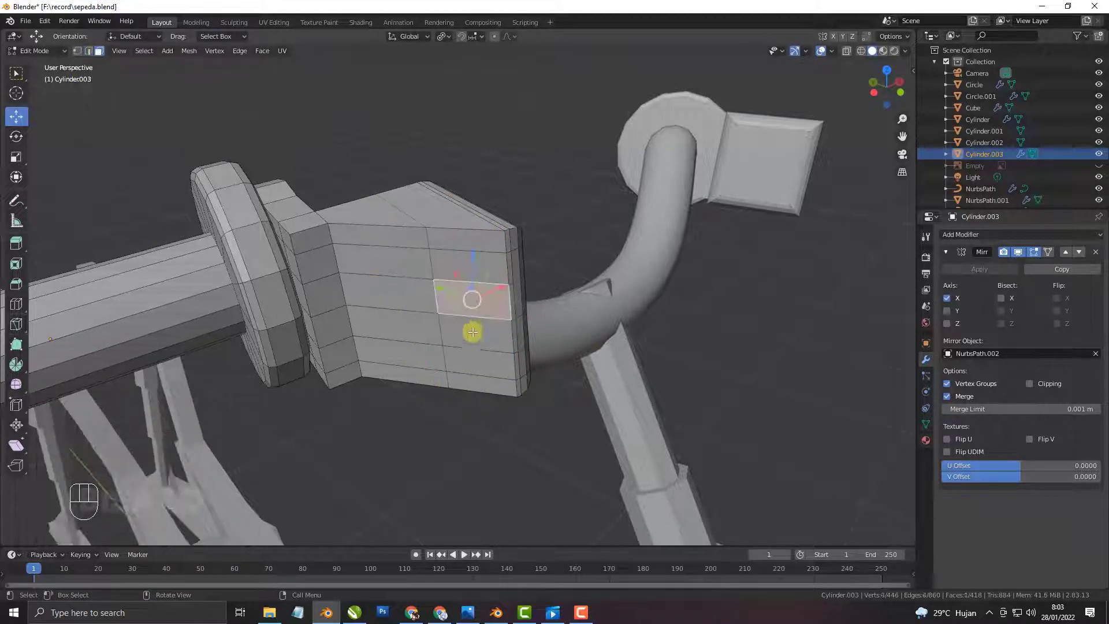
{"action": "left_click", "coordinate": [470, 332], "text": "shift"}
{"action": "left_click", "coordinate": [473, 363], "text": "shift"}
{"action": "mouse_move", "coordinate": [473, 364]}
{"action": "middle_mouse_down"}
{"action": "mouse_move", "coordinate": [557, 358]}
{"action": "mouse_move", "coordinate": [515, 344]}
{"action": "mouse_move", "coordinate": [494, 363]}
{"action": "middle_mouse_up"}
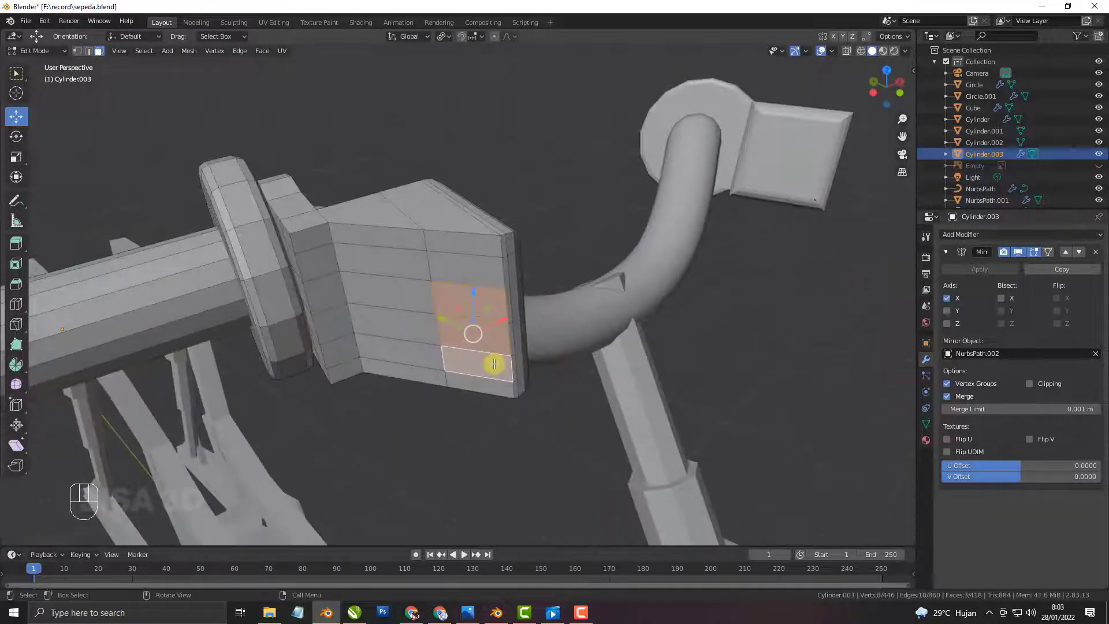
Try to extrude the three selected faces about 0.065 m along their normal, and undo the extrusion.
{"action": "key", "text": "e"}
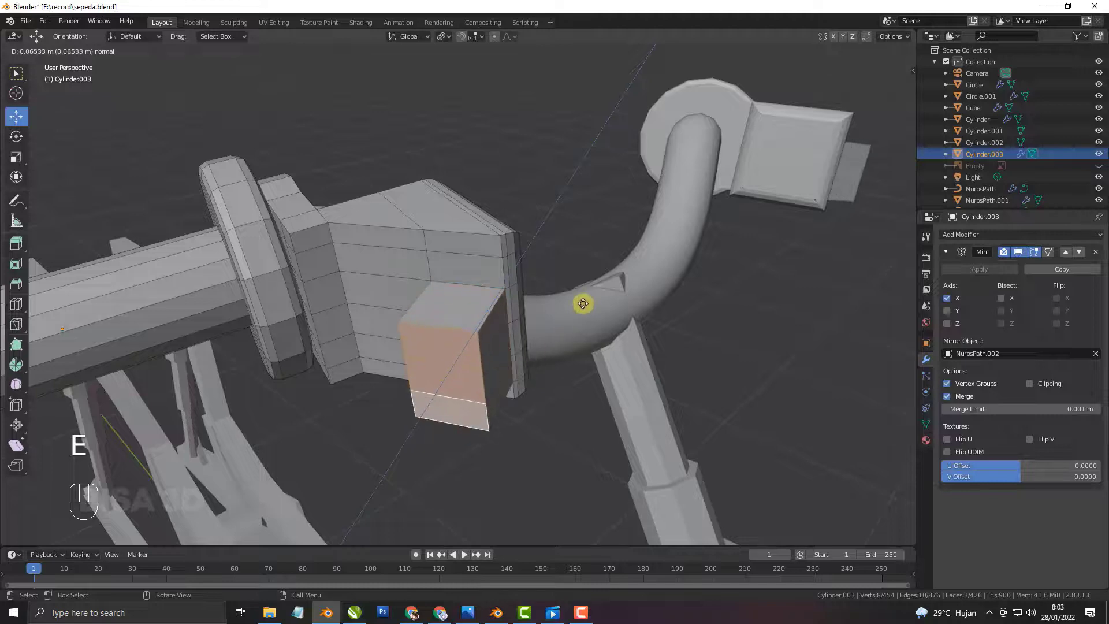
{"action": "left_click", "coordinate": [581, 305]}
{"action": "middle_click_drag", "start_coordinate": [579, 309], "coordinate": [537, 347]}
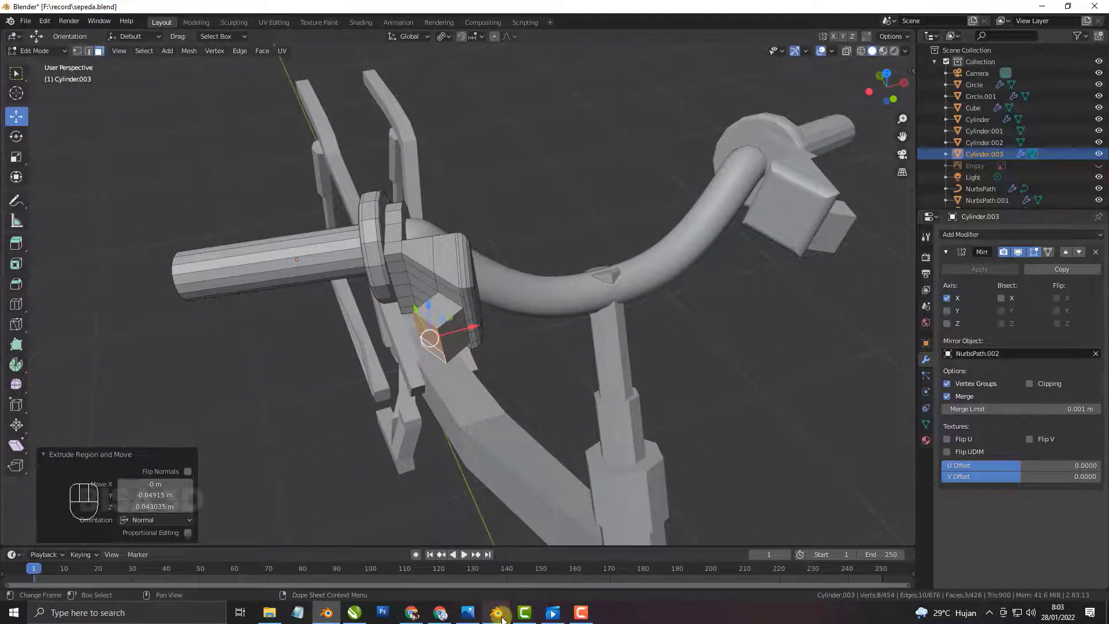
{"action": "left_click", "coordinate": [500, 613]}
{"action": "left_click", "coordinate": [500, 615]}
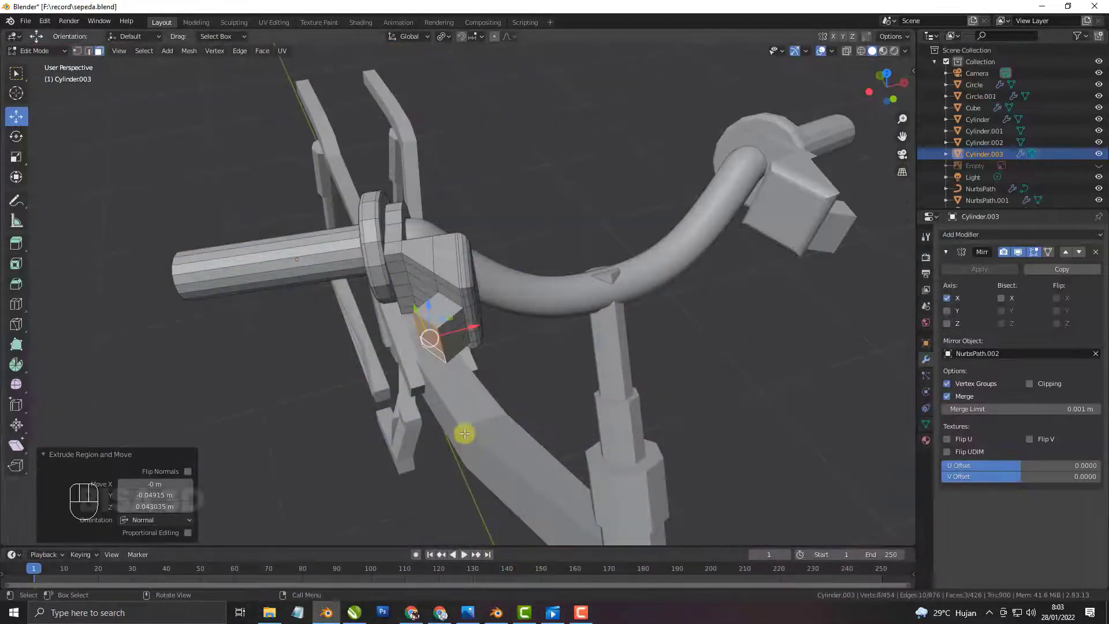
{"action": "key", "text": "KP_7"}
{"action": "scroll", "coordinate": [465, 433], "scroll_direction": "up", "scroll_amount": 2}
{"action": "key", "text": "ctrl+z"}
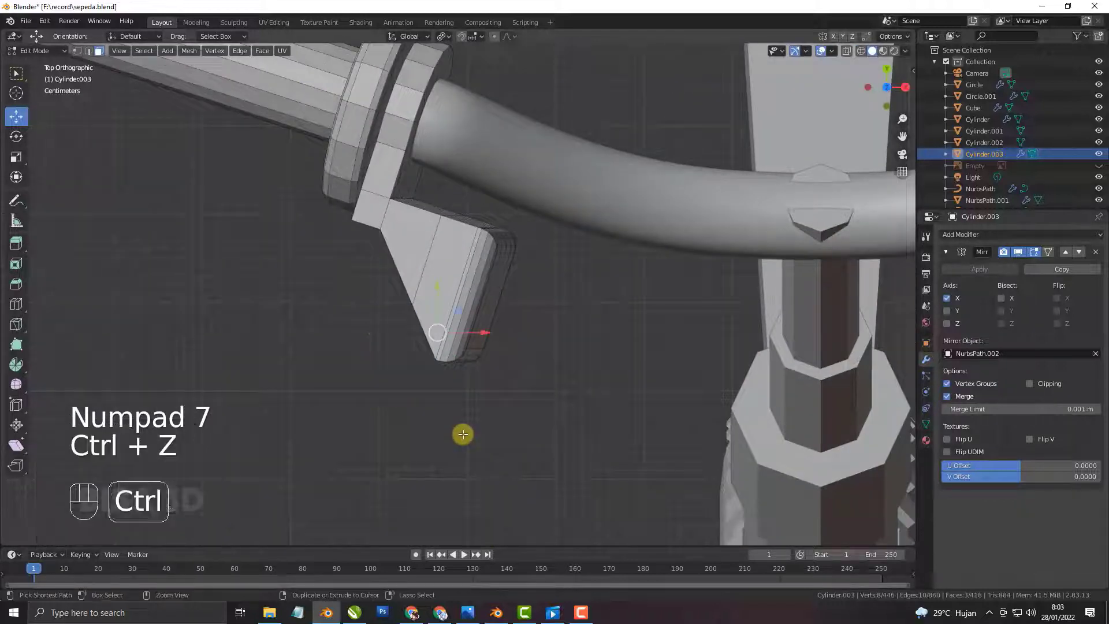
Extrude the three selected faces about 0.06 m along local X and flatten their end by scaling local X to 0.
{"action": "key", "text": "e"}
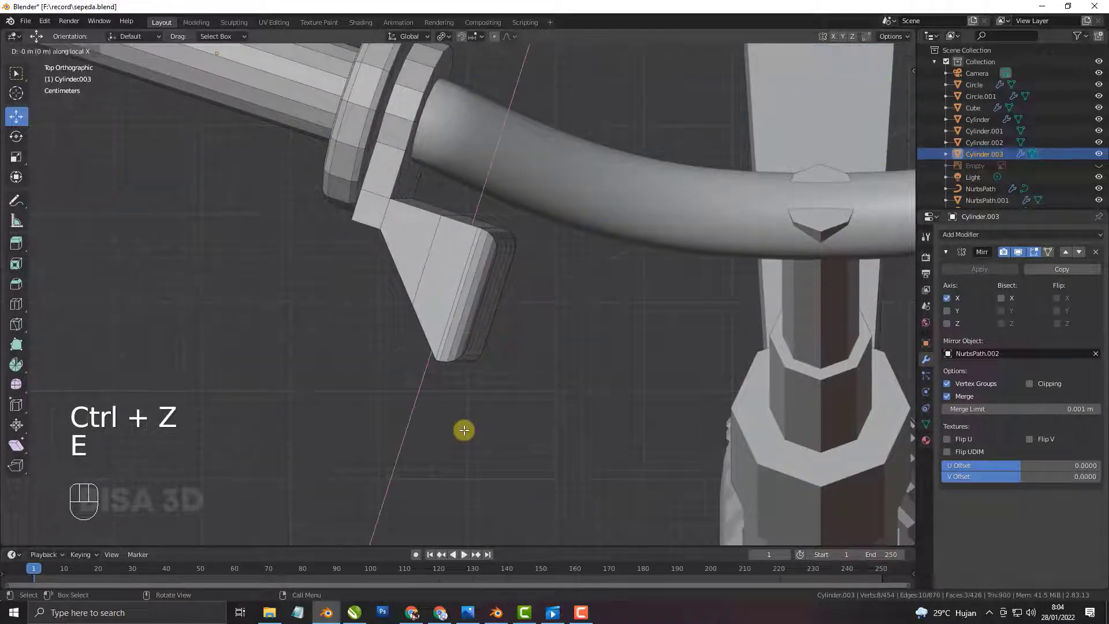
{"action": "left_click", "coordinate": [447, 480]}
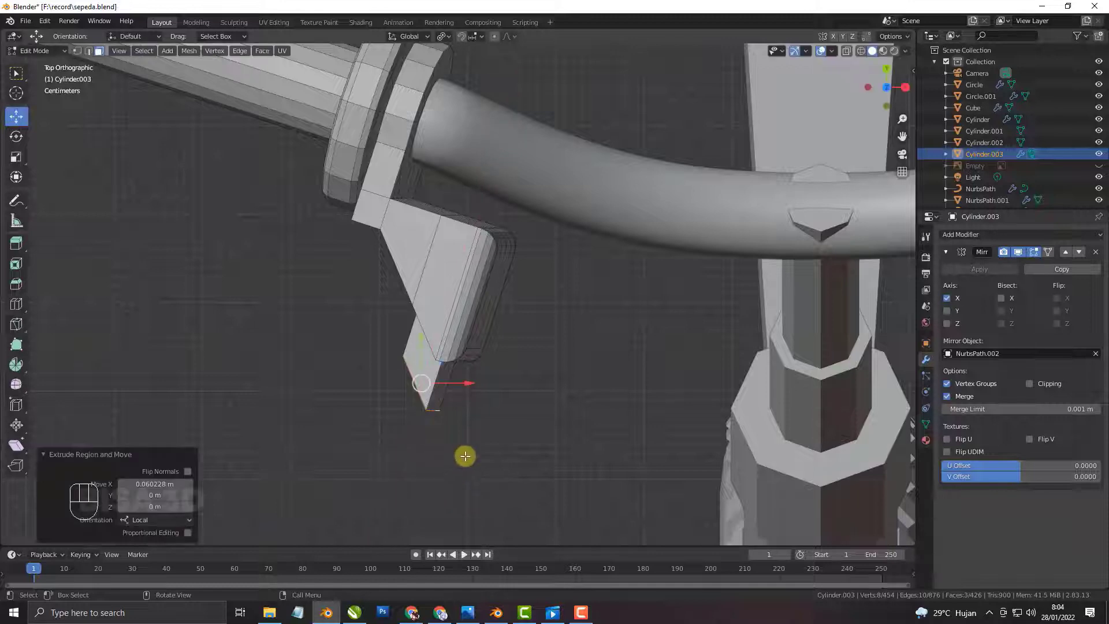
{"action": "key", "text": "s"}
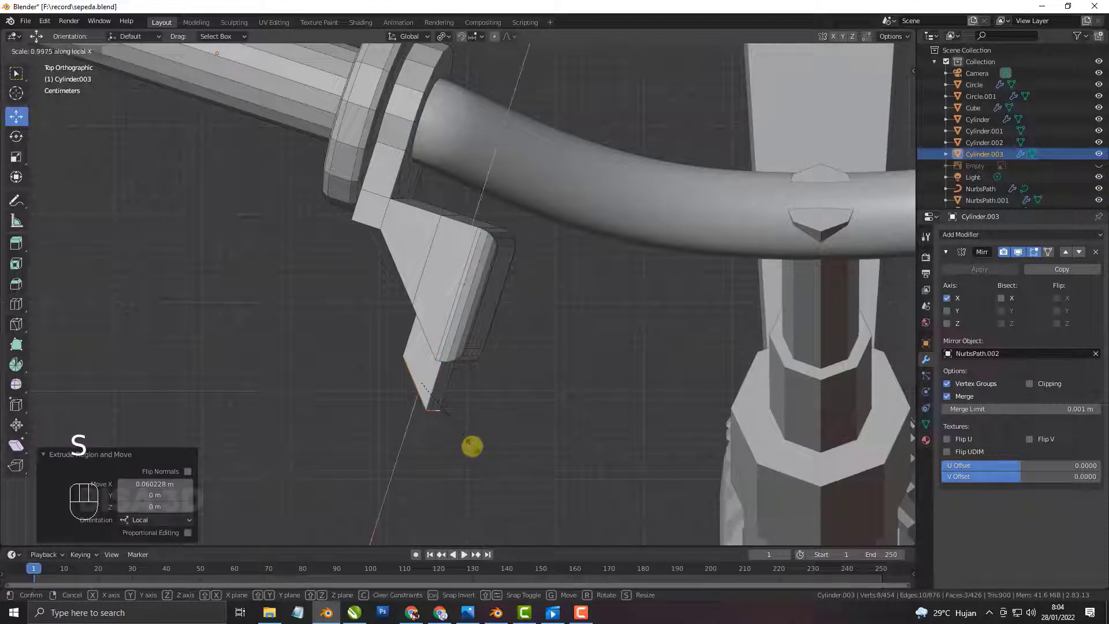
{"action": "key", "text": "0"}
{"action": "key", "text": "Return"}
Compare the new block with the reference lever mount and move its end faces about 0.028 m back along local X.
{"action": "middle_click_drag", "start_coordinate": [470, 445], "coordinate": [475, 498]}
{"action": "left_click", "coordinate": [496, 612]}
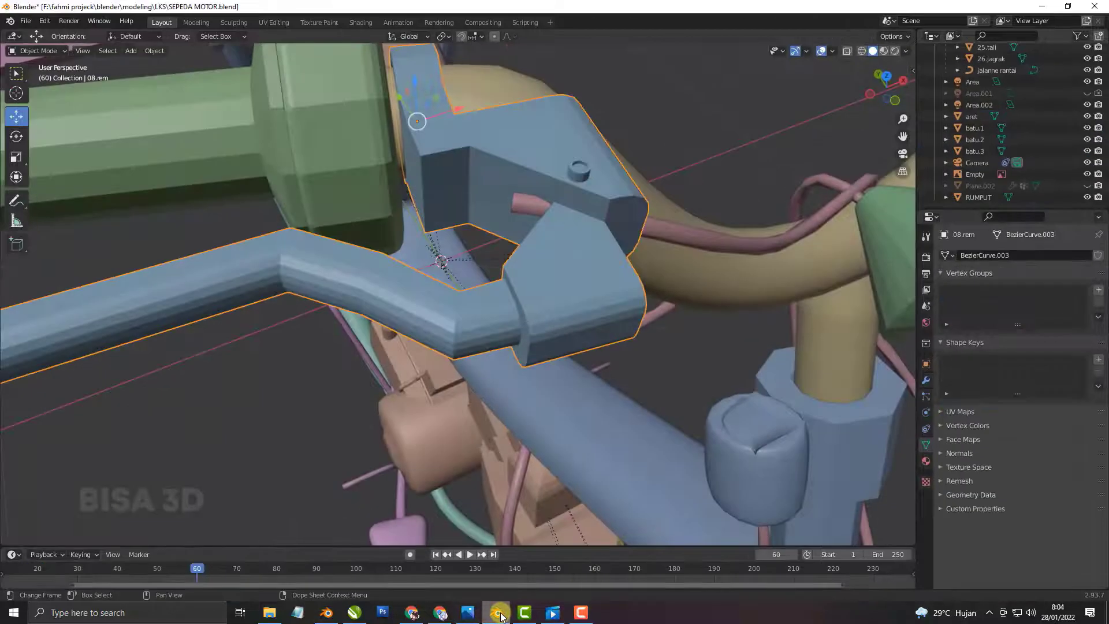
{"action": "left_click", "coordinate": [500, 615]}
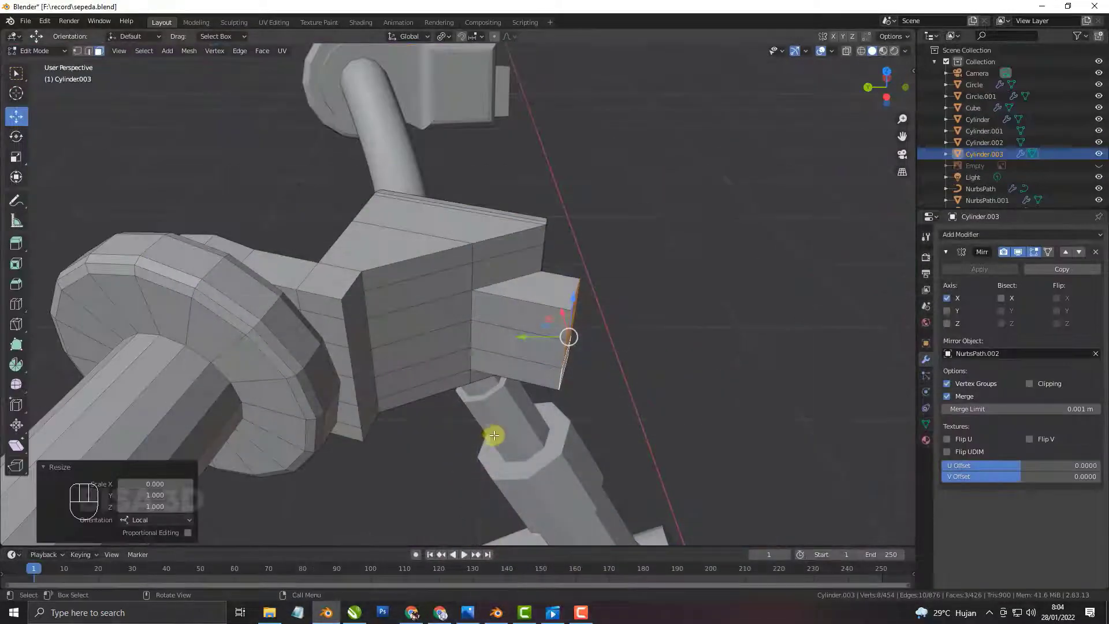
{"action": "left_click", "coordinate": [500, 615]}
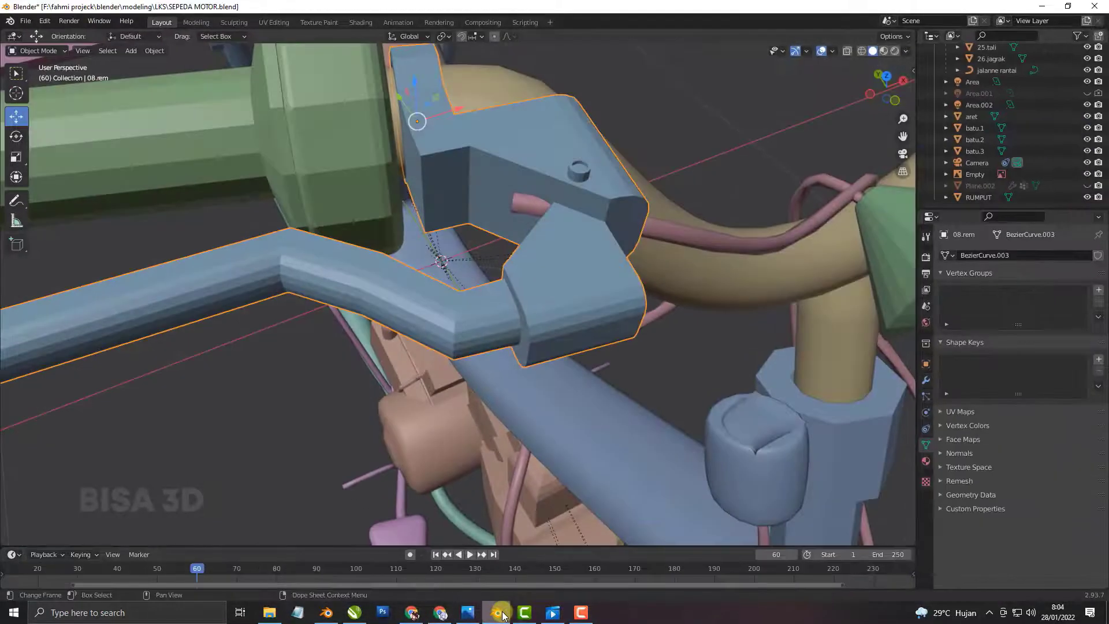
{"action": "left_click", "coordinate": [501, 614]}
{"action": "middle_click_drag", "start_coordinate": [557, 334], "coordinate": [564, 349]}
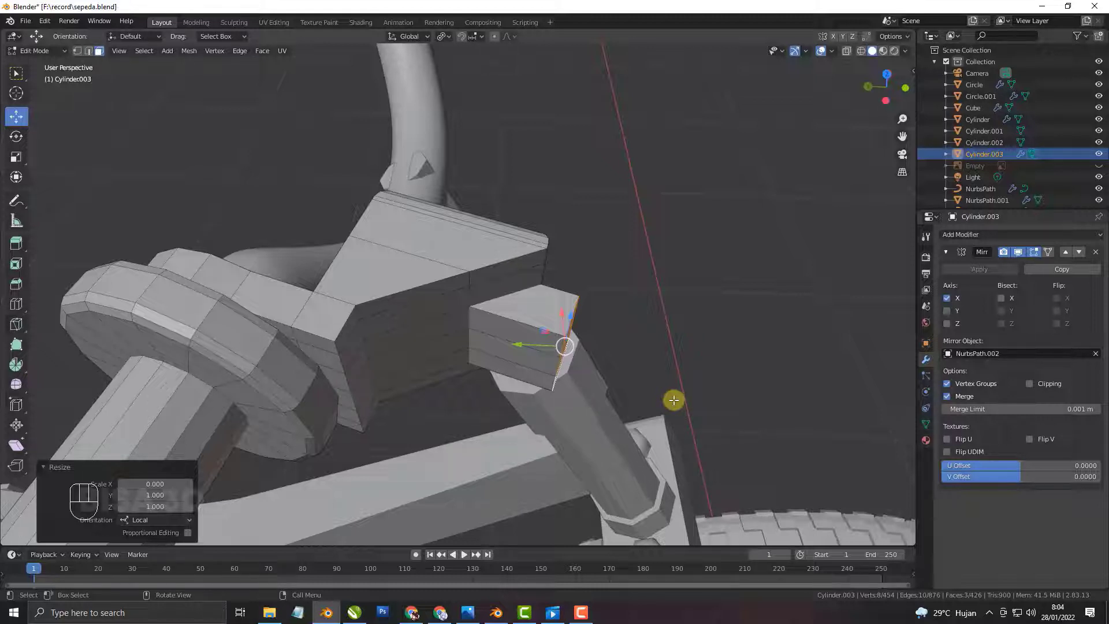
{"action": "key", "text": "g"}
{"action": "key", "text": "x"}
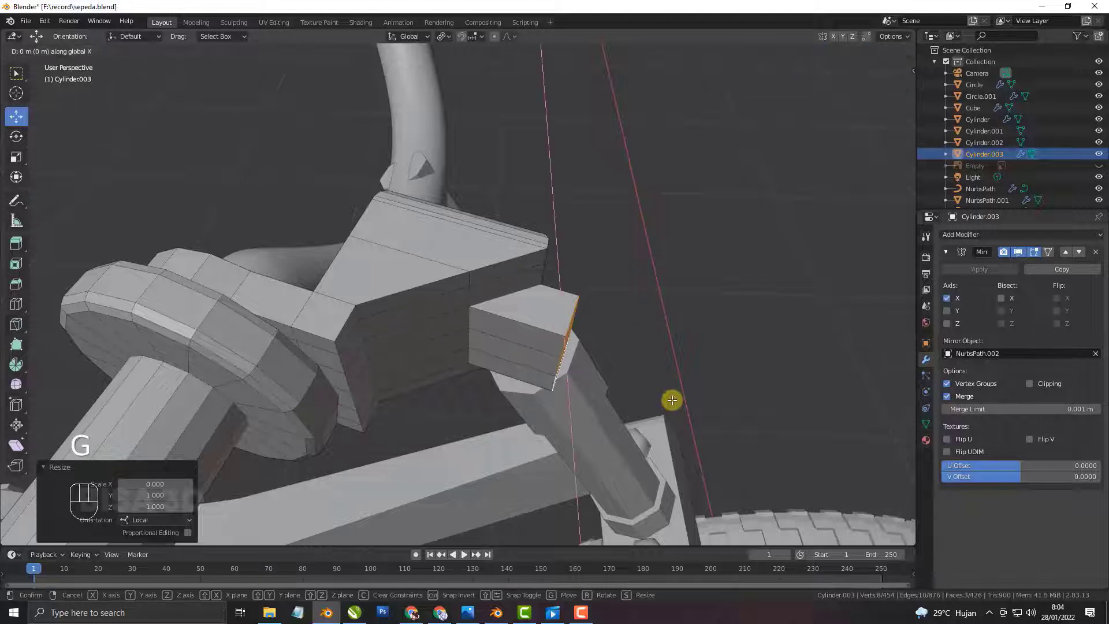
{"action": "key", "text": "x"}
{"action": "left_click", "coordinate": [641, 396]}
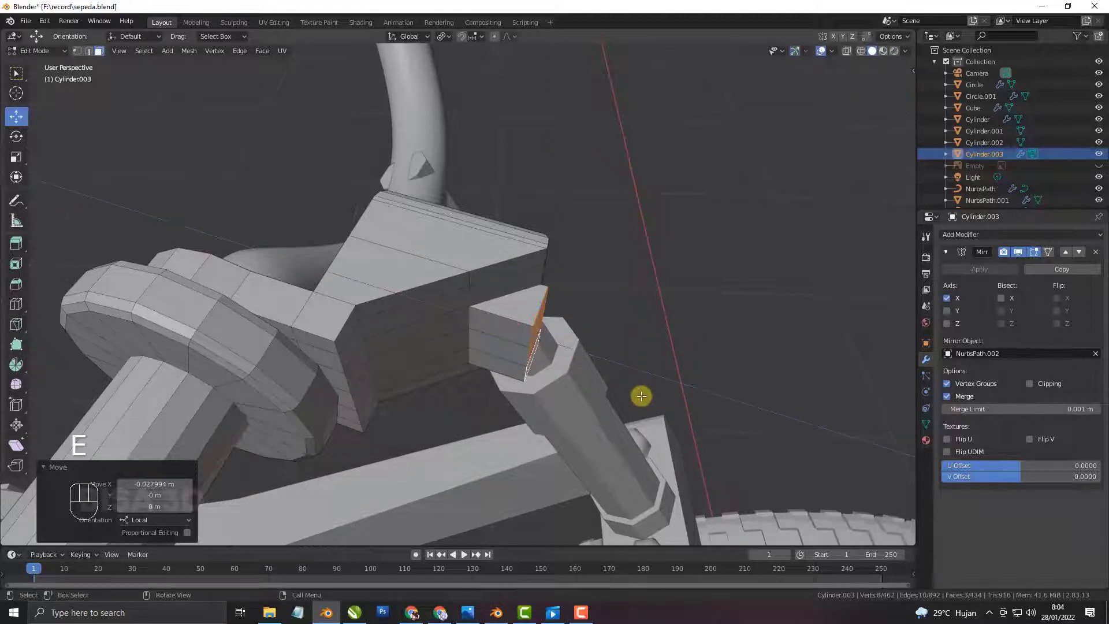
Extrude the block's end faces about 0.06 m along their normal and select the new segment's three faces on the grip side.
{"action": "key", "text": "e"}
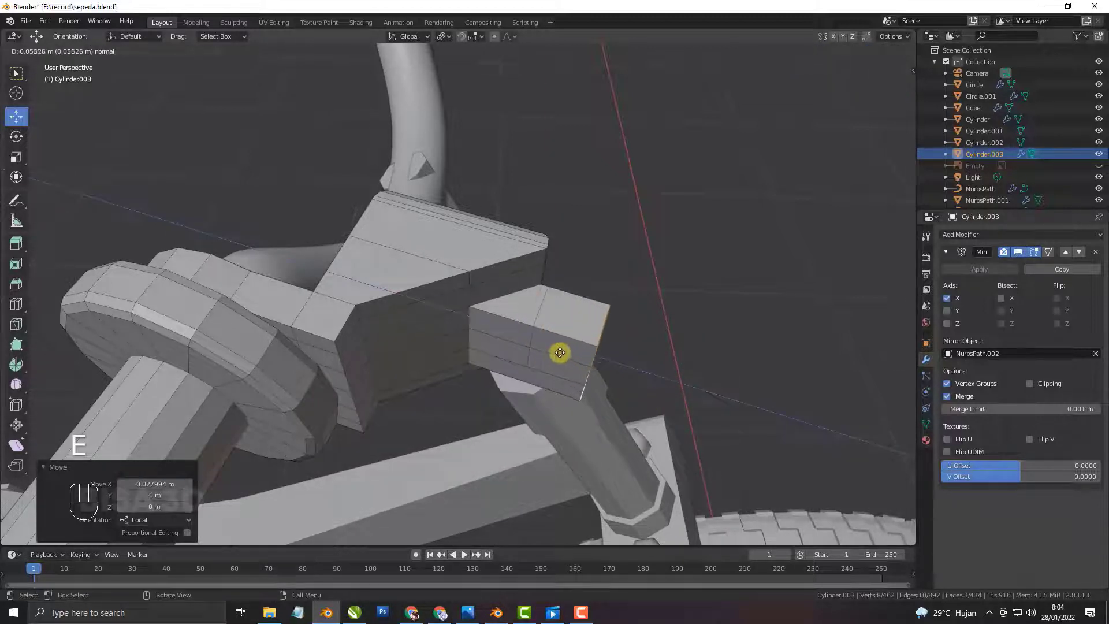
{"action": "left_click", "coordinate": [553, 349]}
{"action": "left_click", "coordinate": [547, 350]}
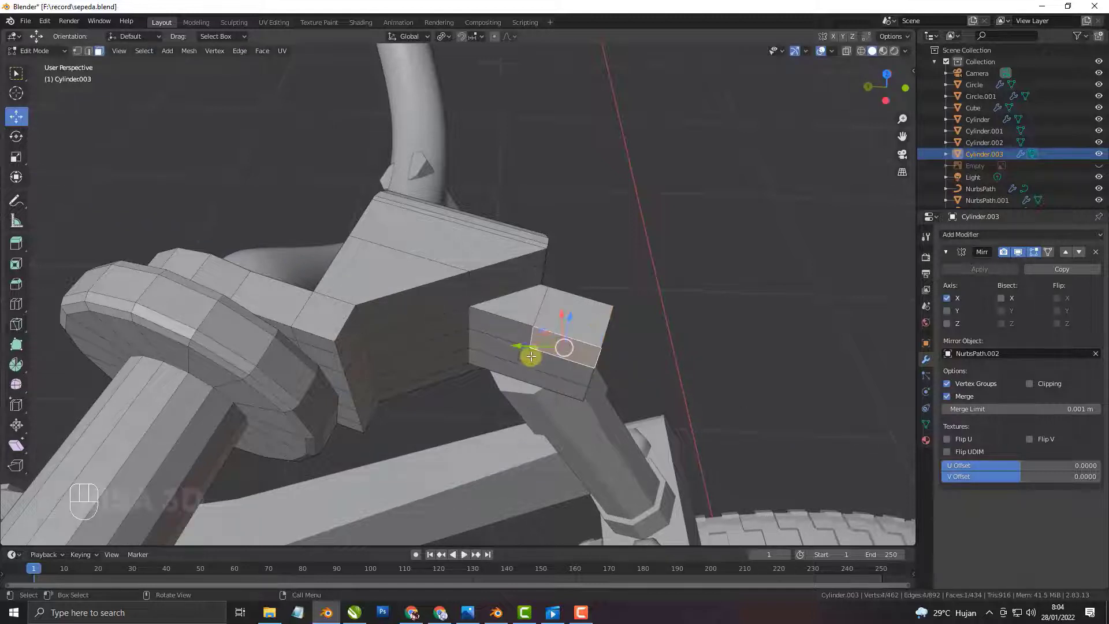
{"action": "left_click", "coordinate": [537, 363], "text": "shift"}
{"action": "left_click", "coordinate": [544, 380], "text": "shift"}
{"action": "key", "text": "g"}
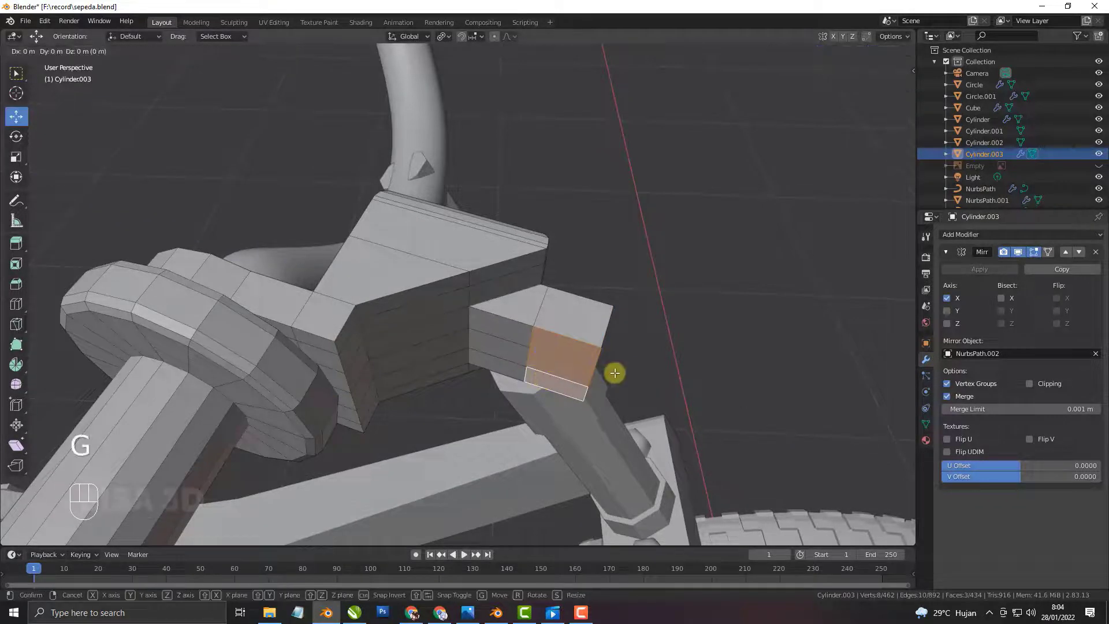
{"action": "key", "text": "y"}
{"action": "key", "text": "y"}
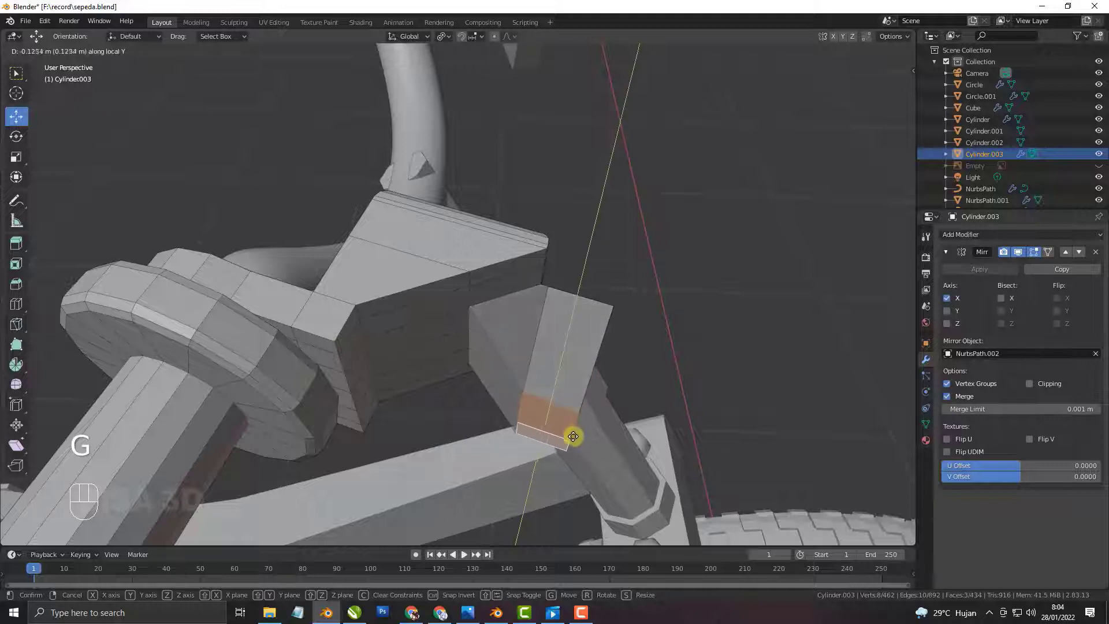
{"action": "right_click", "coordinate": [573, 435]}
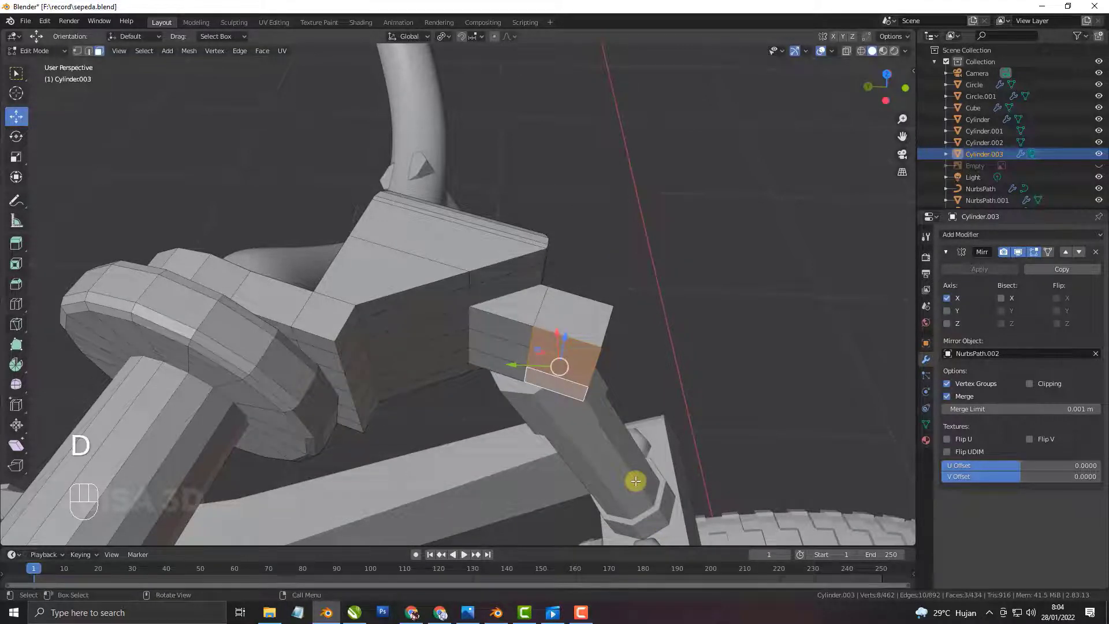
Move the three selected grip-side faces of the pivot block about 0.057 m along local Z.
{"action": "mouse_move", "coordinate": [638, 440]}
{"action": "middle_mouse_down"}
{"action": "mouse_move", "coordinate": [594, 425]}
{"action": "mouse_move", "coordinate": [639, 427]}
{"action": "middle_mouse_up"}
{"action": "key", "text": "g"}
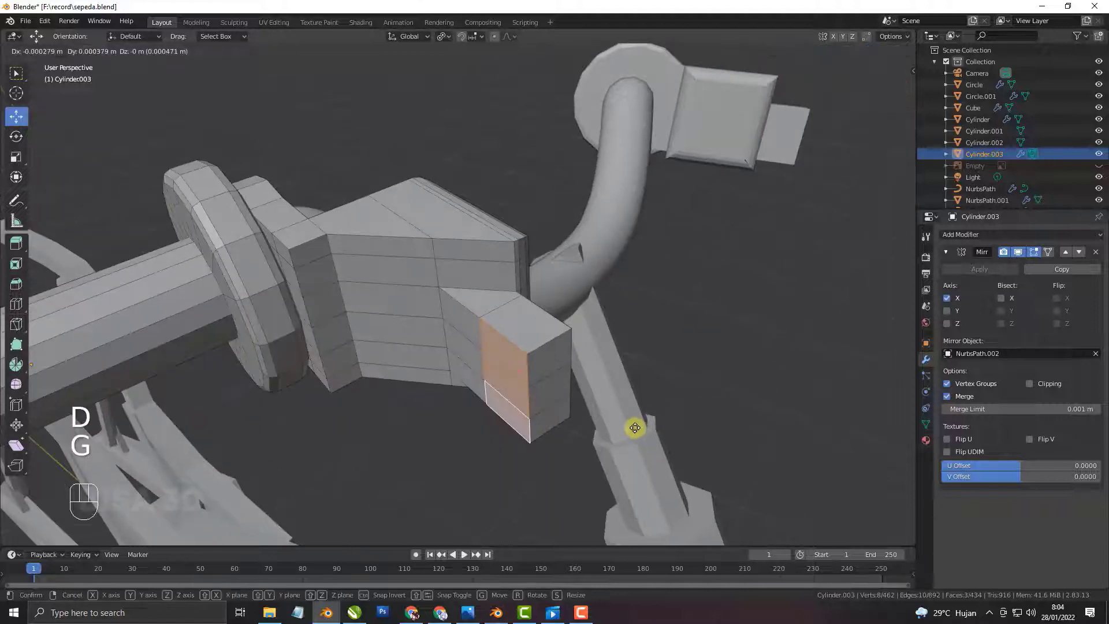
{"action": "key", "text": "z"}
{"action": "key", "text": "z"}
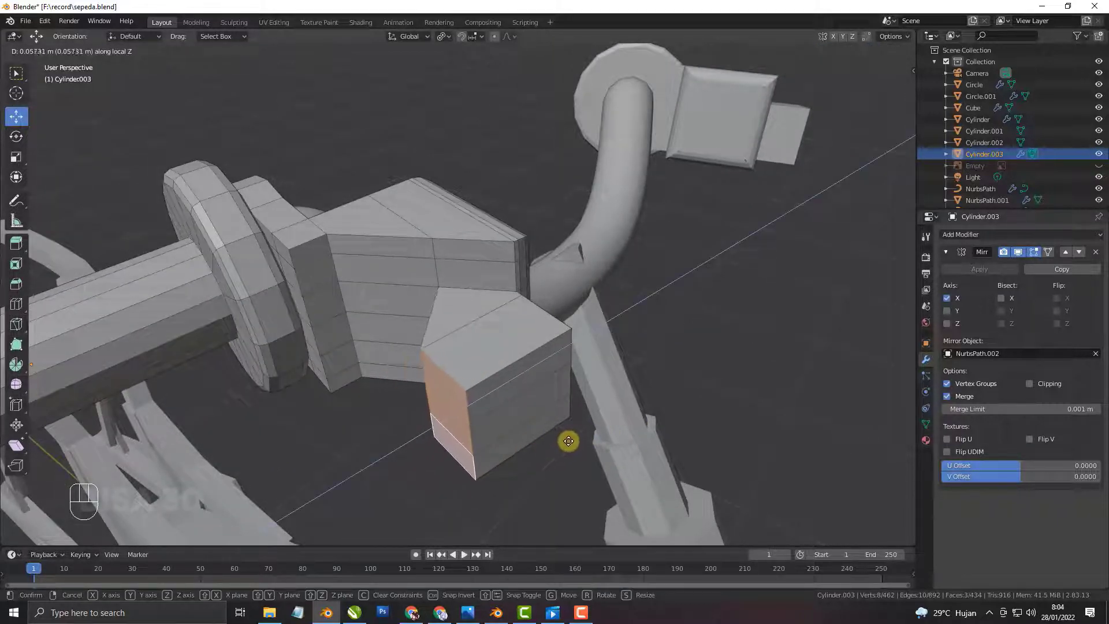
{"action": "left_click", "coordinate": [566, 440]}
{"action": "middle_click_drag", "start_coordinate": [567, 441], "coordinate": [508, 508]}
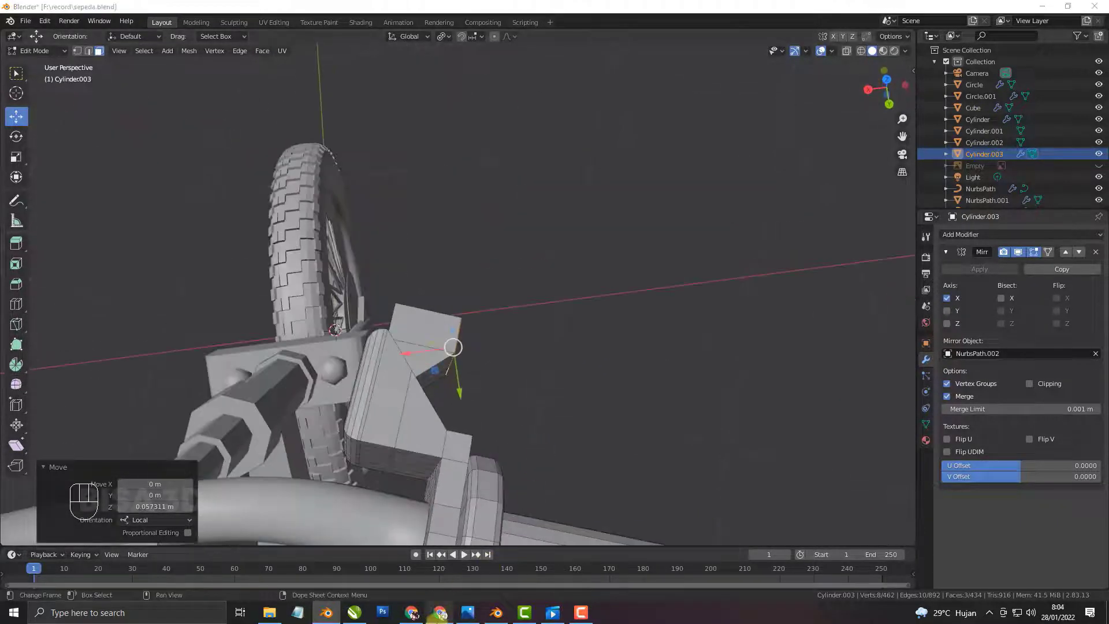
Switch to the finished motorcycle file, examine the reference brake lever's pivot block, and return to the bike model.
{"action": "left_click", "coordinate": [437, 617]}
{"action": "left_click", "coordinate": [496, 614]}
{"action": "middle_click_drag", "start_coordinate": [545, 341], "coordinate": [653, 301]}
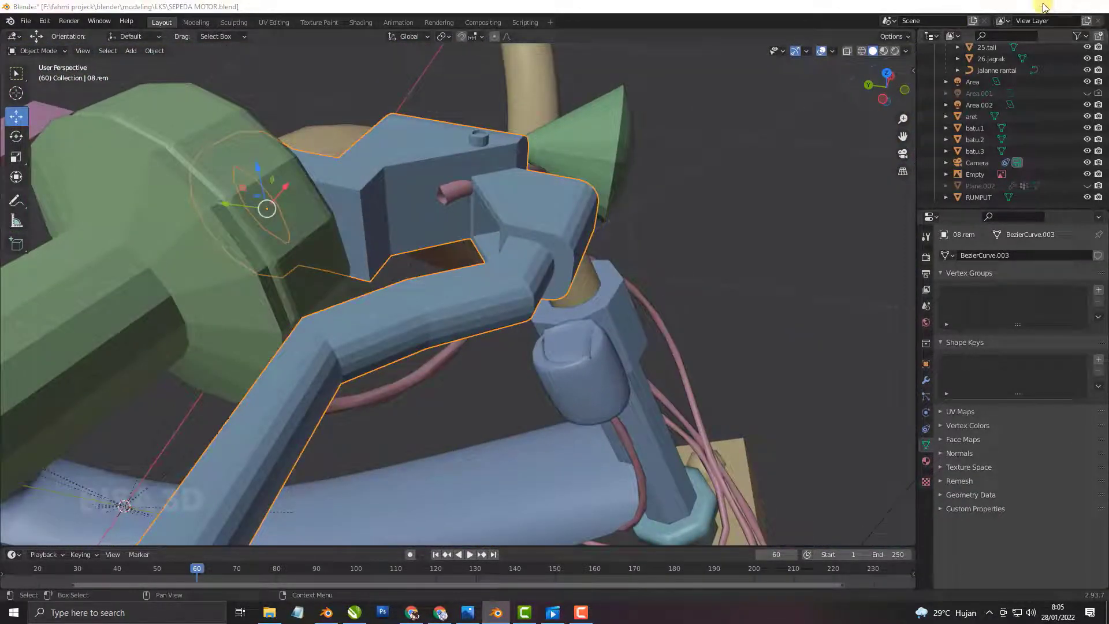
{"action": "left_click", "coordinate": [1045, 7]}
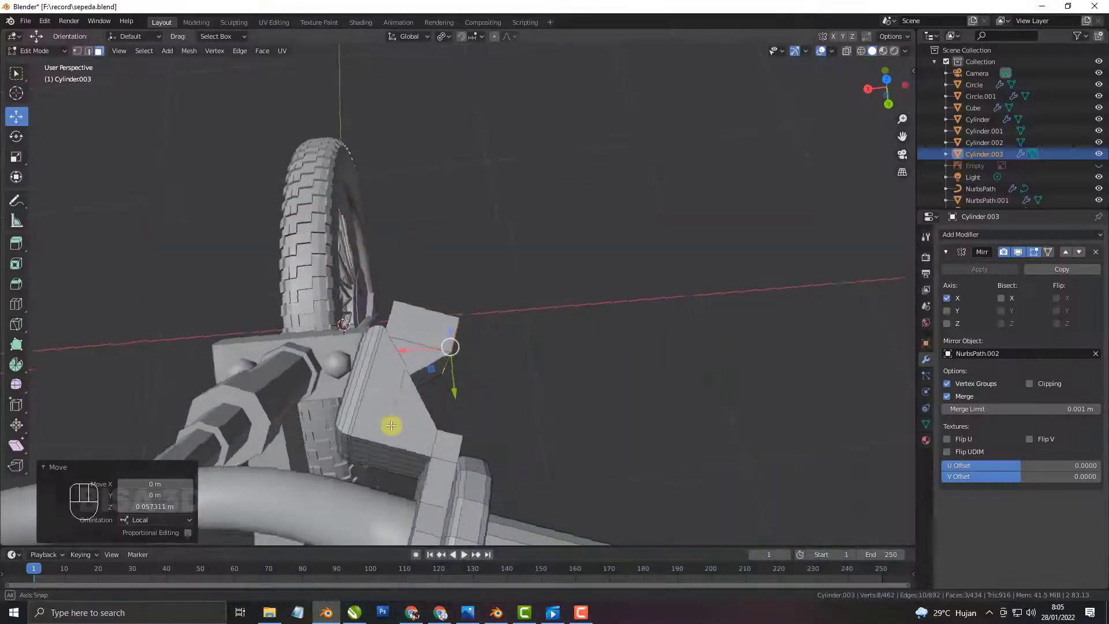
{"action": "middle_click_drag", "start_coordinate": [391, 421], "coordinate": [506, 357]}
{"action": "left_click", "coordinate": [412, 257]}
{"action": "left_click", "coordinate": [449, 345], "text": "shift"}
{"action": "key", "text": "ctrl+b"}
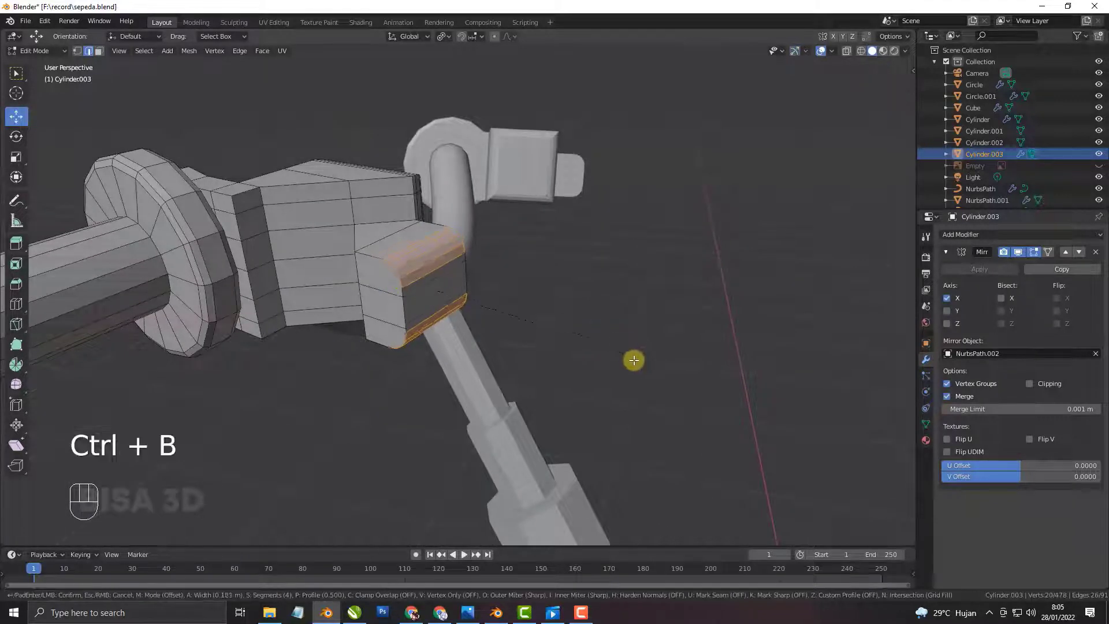
{"action": "scroll", "coordinate": [638, 382], "scroll_direction": "up", "scroll_amount": 3}
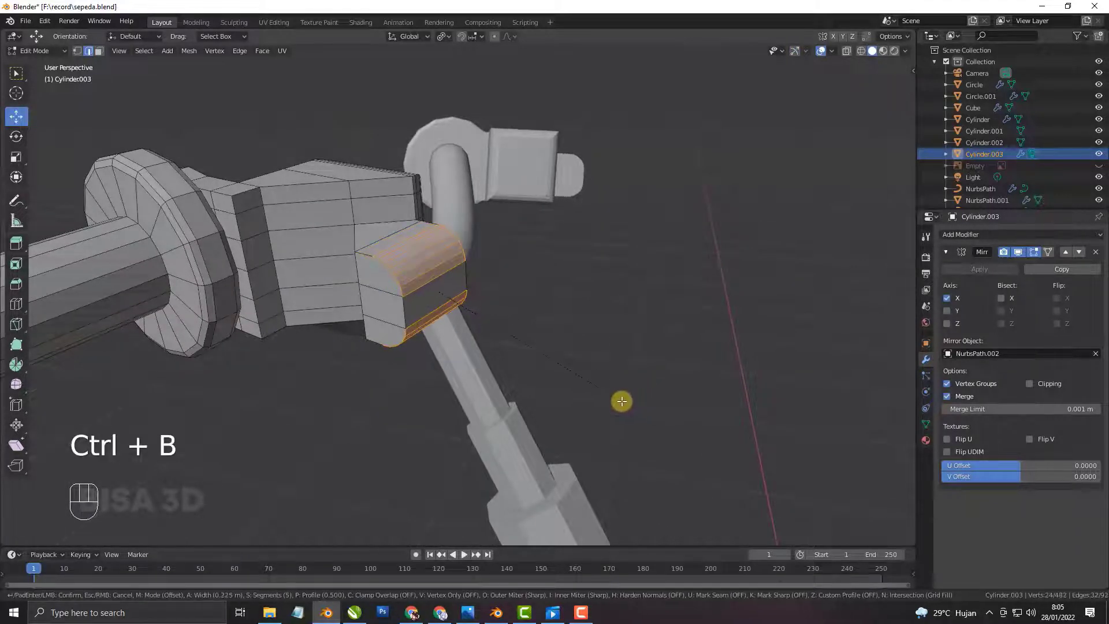
{"action": "right_click", "coordinate": [622, 401]}
Dissolve the two intermediate horizontal edge loops running through the pivot block.
{"action": "middle_click_drag", "start_coordinate": [448, 314], "coordinate": [481, 299]}
{"action": "scroll", "coordinate": [481, 299], "scroll_direction": "up", "scroll_amount": 2}
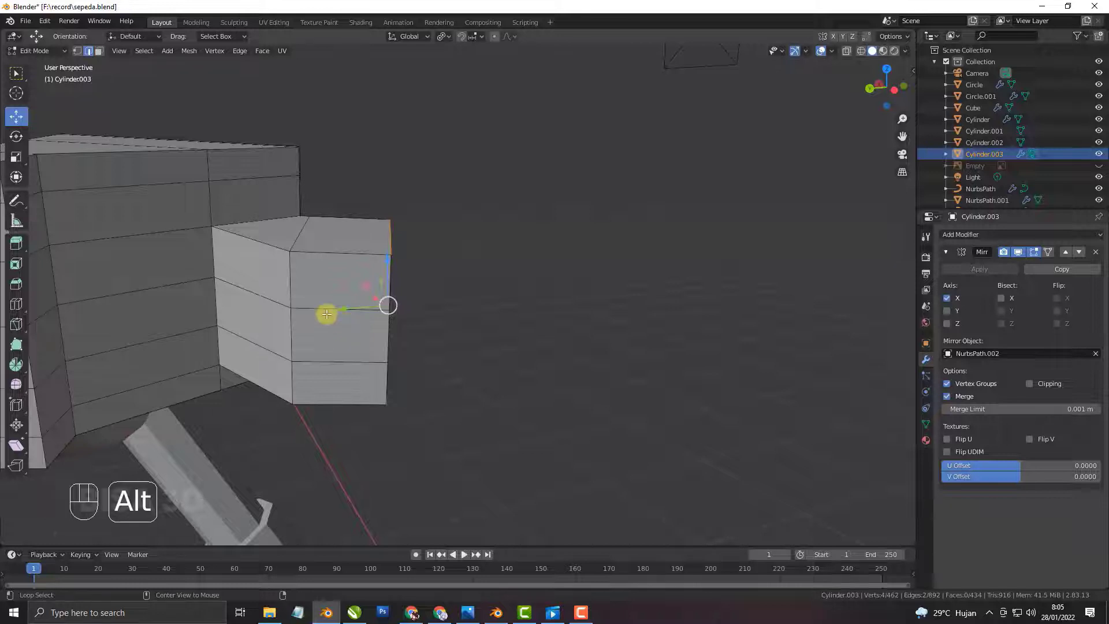
{"action": "left_click", "coordinate": [327, 313], "text": "alt"}
{"action": "left_click", "coordinate": [334, 353], "text": "alt+shift"}
{"action": "middle_click_drag", "start_coordinate": [347, 352], "coordinate": [422, 363]}
{"action": "key", "text": "x"}
{"action": "left_click", "coordinate": [367, 435]}
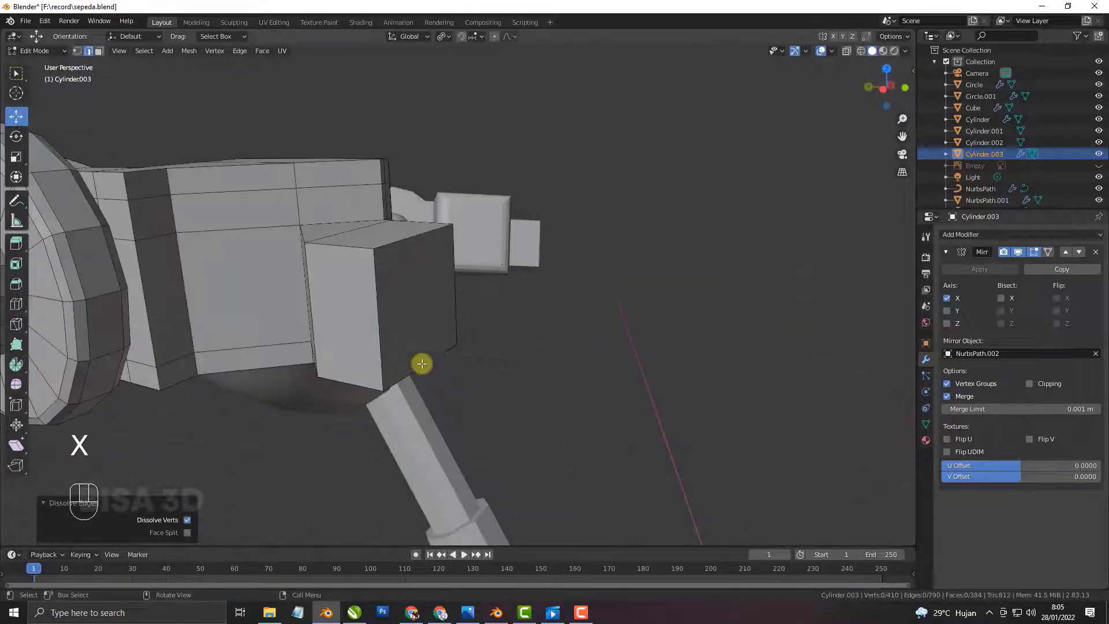
Bevel the pivot block's upper and lower outer edges with a 0.291 m offset and 4 segments to round its front.
{"action": "left_click", "coordinate": [422, 363]}
{"action": "left_click", "coordinate": [421, 248], "text": "shift"}
{"action": "key", "text": "ctrl+b"}
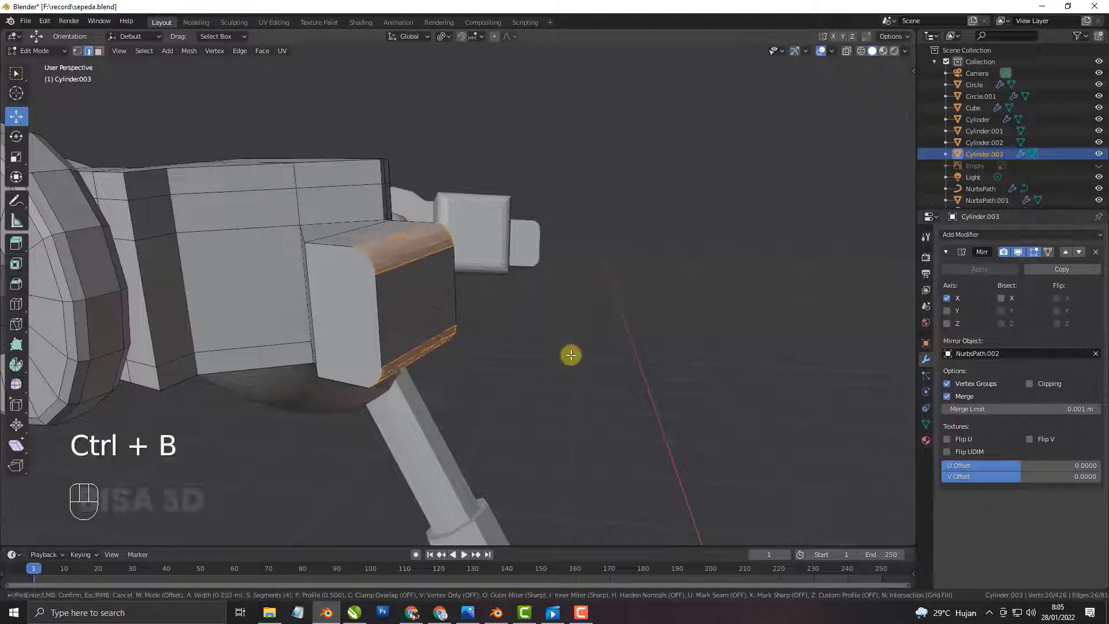
{"action": "left_click", "coordinate": [598, 387]}
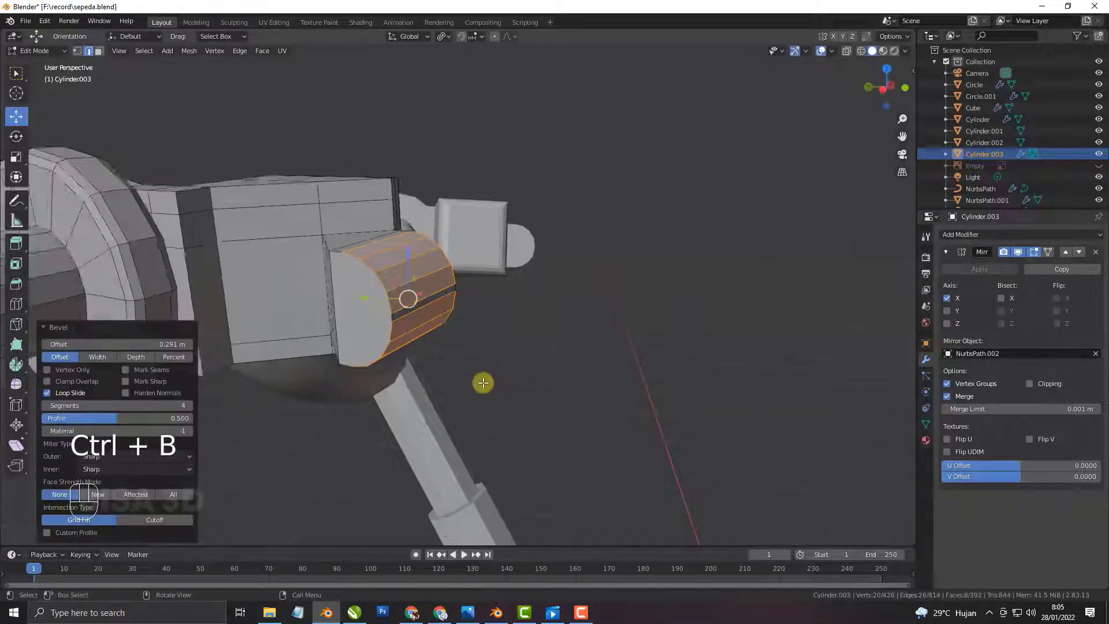
{"action": "middle_click_drag", "start_coordinate": [479, 386], "coordinate": [331, 306]}
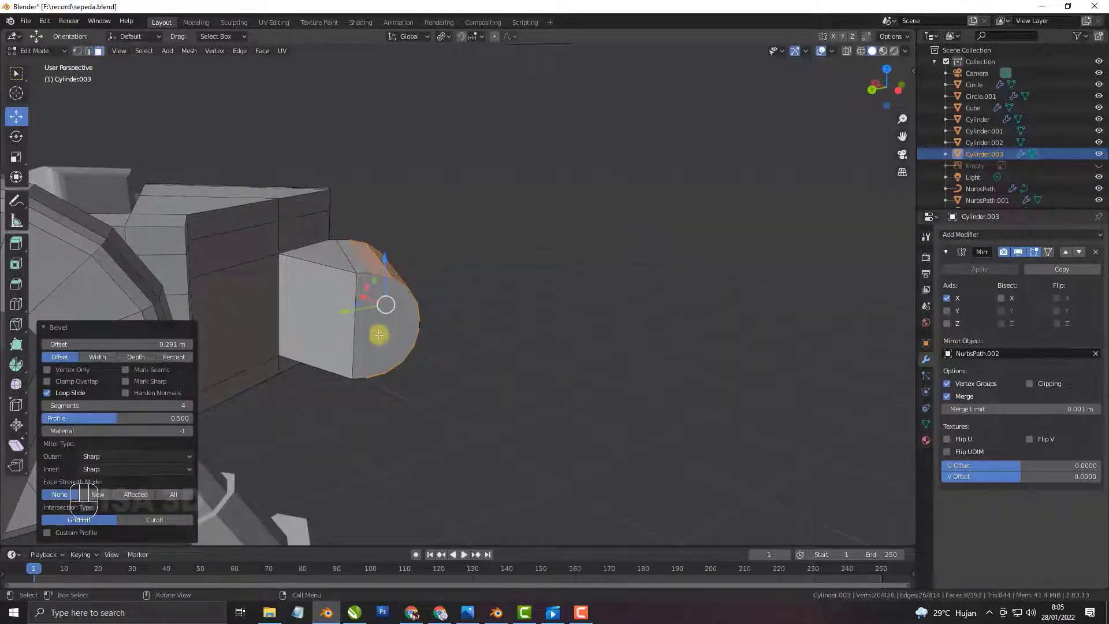
Inset the pivot block's rounded grip-side end face by about 0.063 m.
{"action": "left_click", "coordinate": [378, 334]}
{"action": "middle_click_drag", "start_coordinate": [379, 334], "coordinate": [448, 321]}
{"action": "key", "text": "i"}
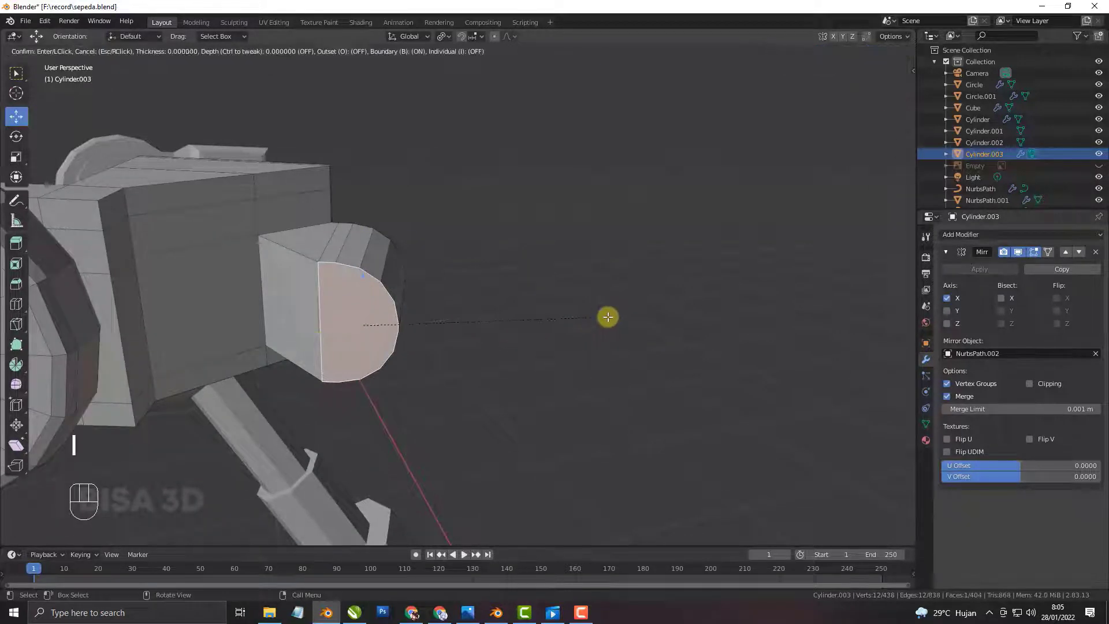
{"action": "left_click", "coordinate": [595, 316]}
Extrude the inset face about 0.534 m along its normal in top view to form the straight brake lever.
{"action": "middle_click_drag", "start_coordinate": [595, 316], "coordinate": [405, 384]}
{"action": "key", "text": "KP_7"}
{"action": "scroll", "coordinate": [415, 381], "scroll_direction": "down", "scroll_amount": 3}
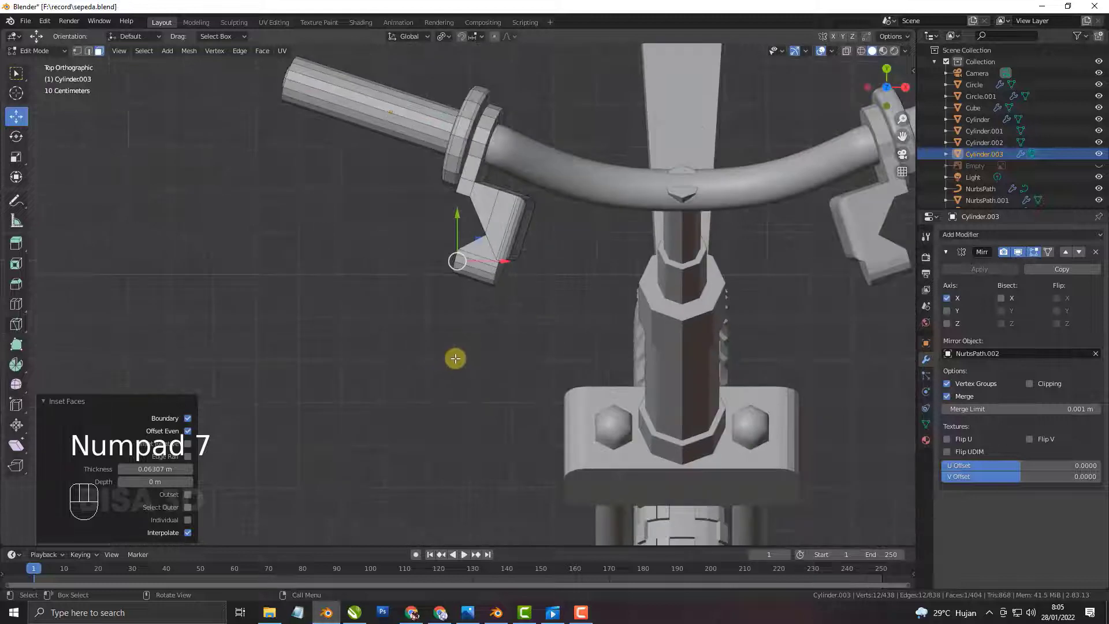
{"action": "middle_click_drag", "start_coordinate": [461, 333], "coordinate": [484, 444], "text": "shift"}
{"action": "scroll", "coordinate": [483, 428], "scroll_direction": "up", "scroll_amount": 2}
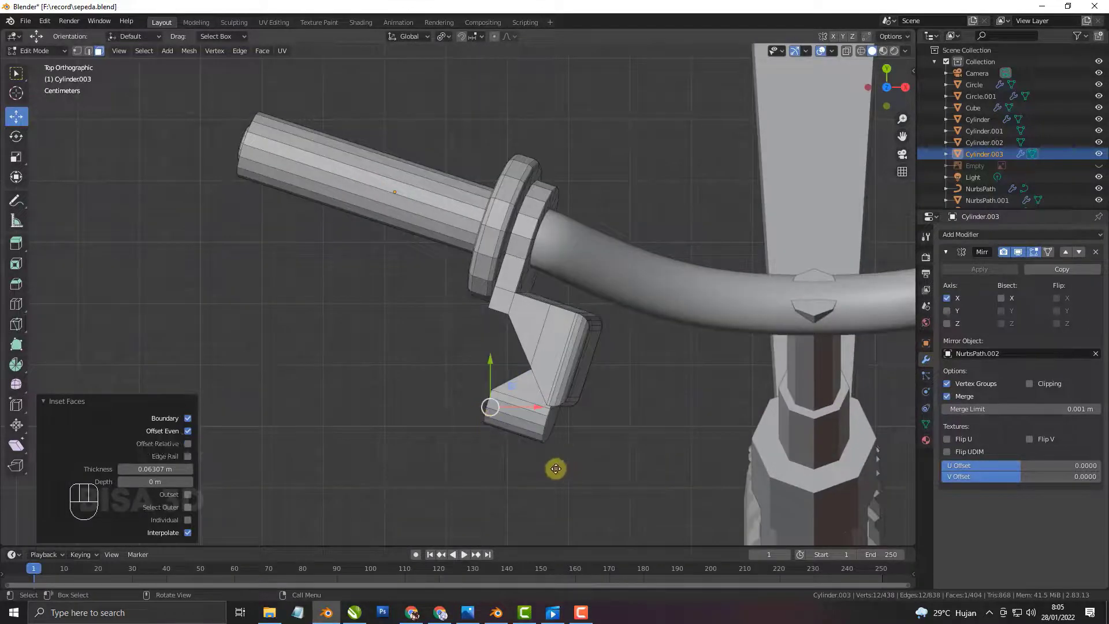
{"action": "key", "text": "e"}
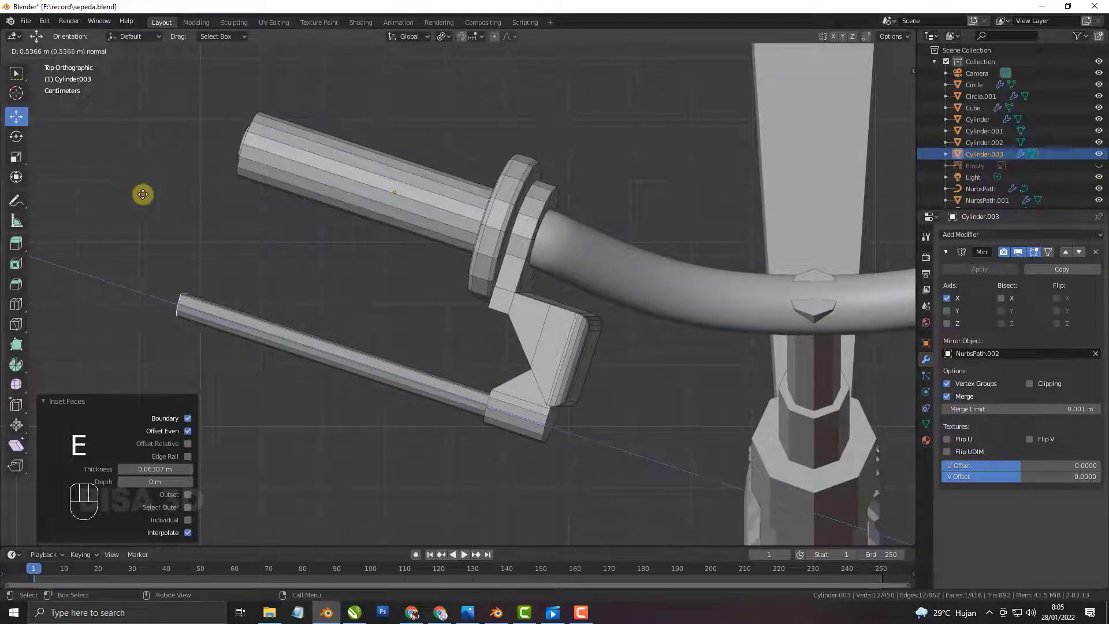
{"action": "left_click", "coordinate": [141, 194]}
{"action": "scroll", "coordinate": [354, 346], "scroll_direction": "up", "scroll_amount": 2}
{"action": "middle_click_drag", "start_coordinate": [354, 346], "coordinate": [483, 371], "text": "shift"}
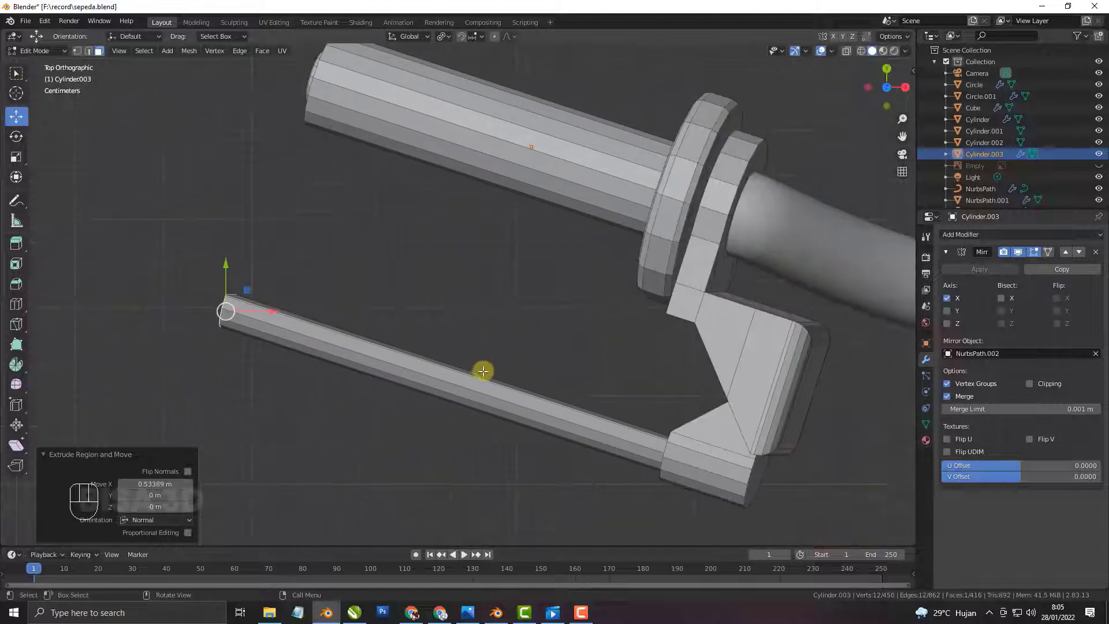
Add a loop cut near the lever's free end and move it about 0.08 m toward the grip along local X.
{"action": "key", "text": "ctrl+r"}
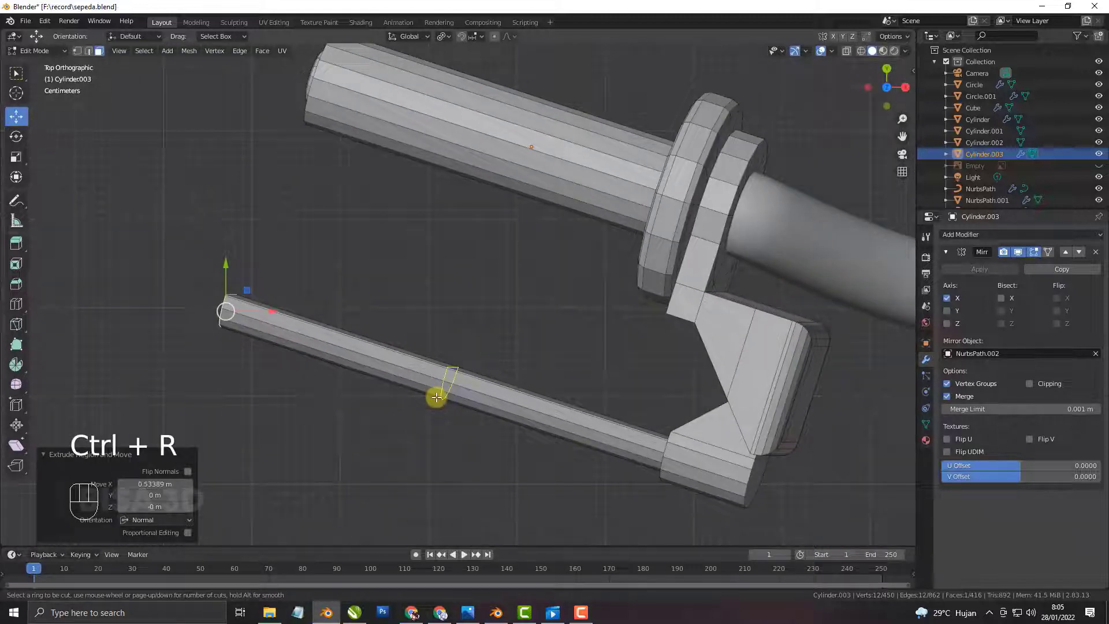
{"action": "left_click", "coordinate": [437, 397]}
{"action": "left_click", "coordinate": [334, 361]}
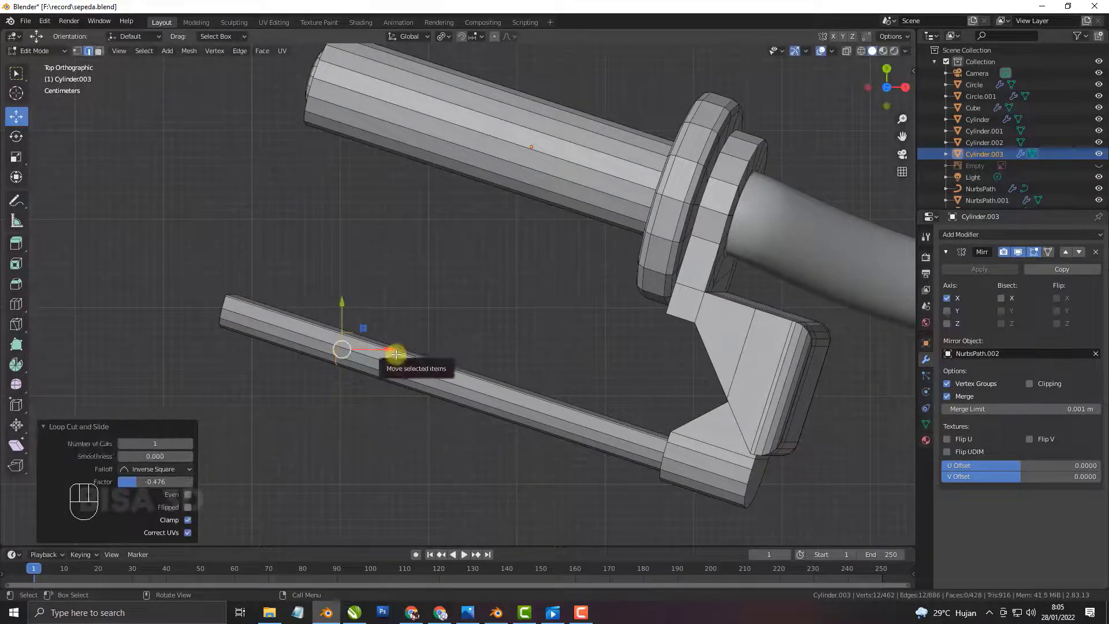
{"action": "key", "text": "g"}
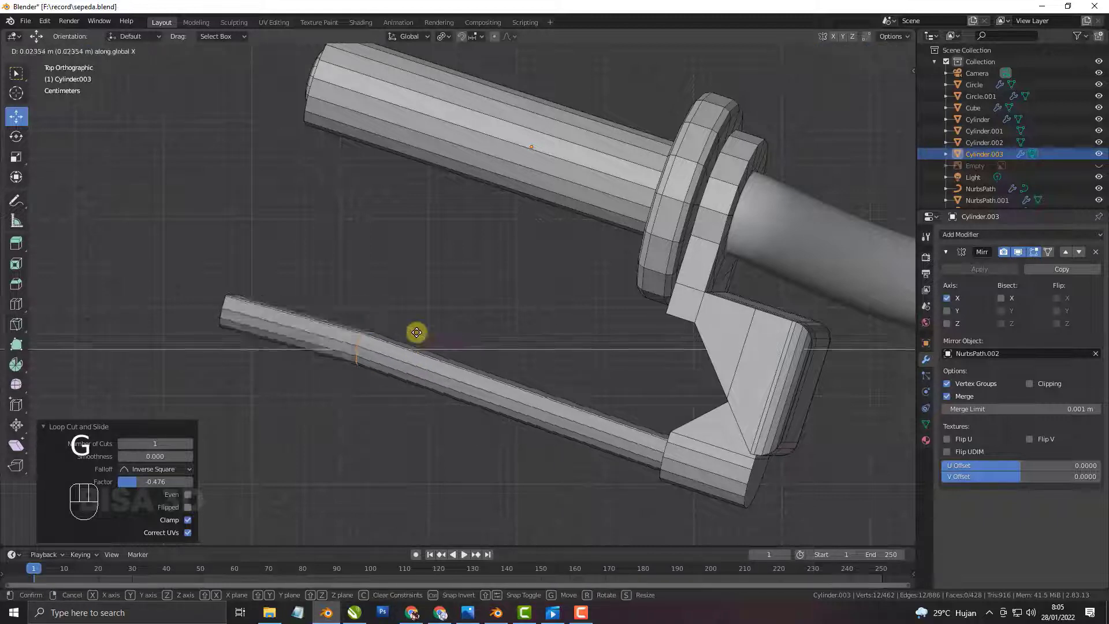
{"action": "key", "text": "x"}
{"action": "key", "text": "x"}
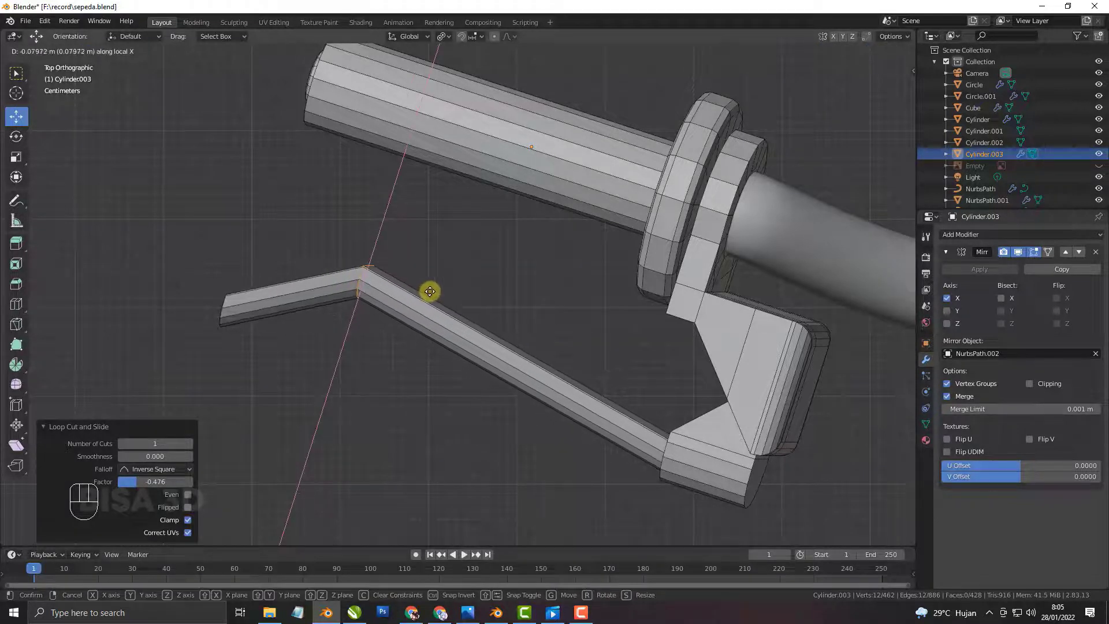
{"action": "left_click", "coordinate": [428, 293]}
Add a second loop cut mid-lever and move it about 0.036 m away from the grip along local X.
{"action": "key", "text": "ctrl+r"}
{"action": "left_click", "coordinate": [457, 331]}
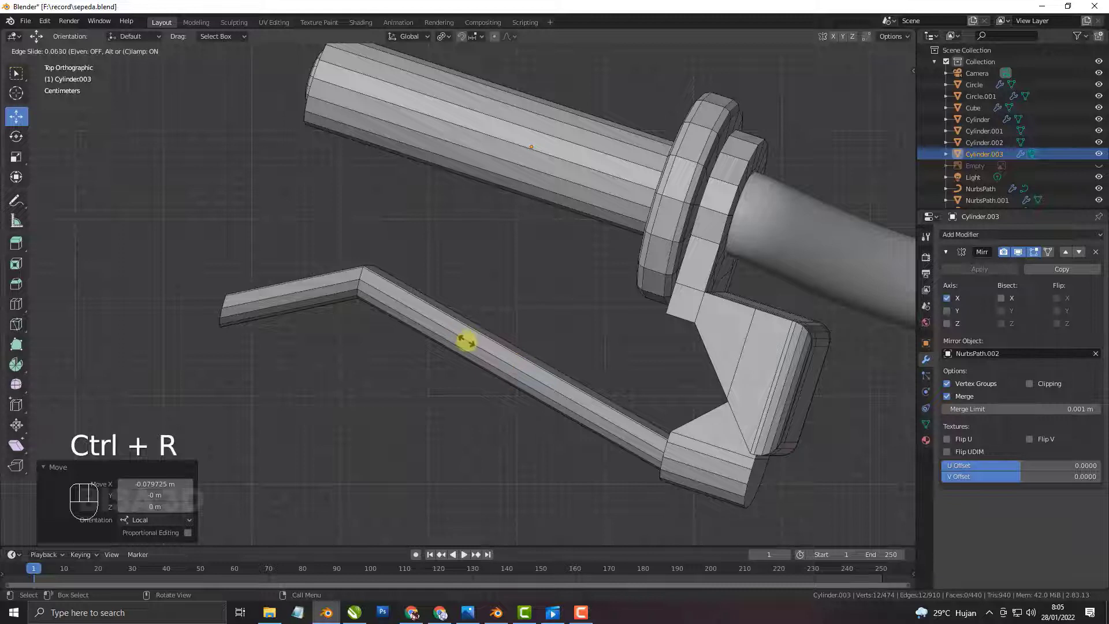
{"action": "left_click", "coordinate": [465, 341]}
{"action": "key", "text": "g"}
{"action": "key", "text": "x"}
{"action": "key", "text": "x"}
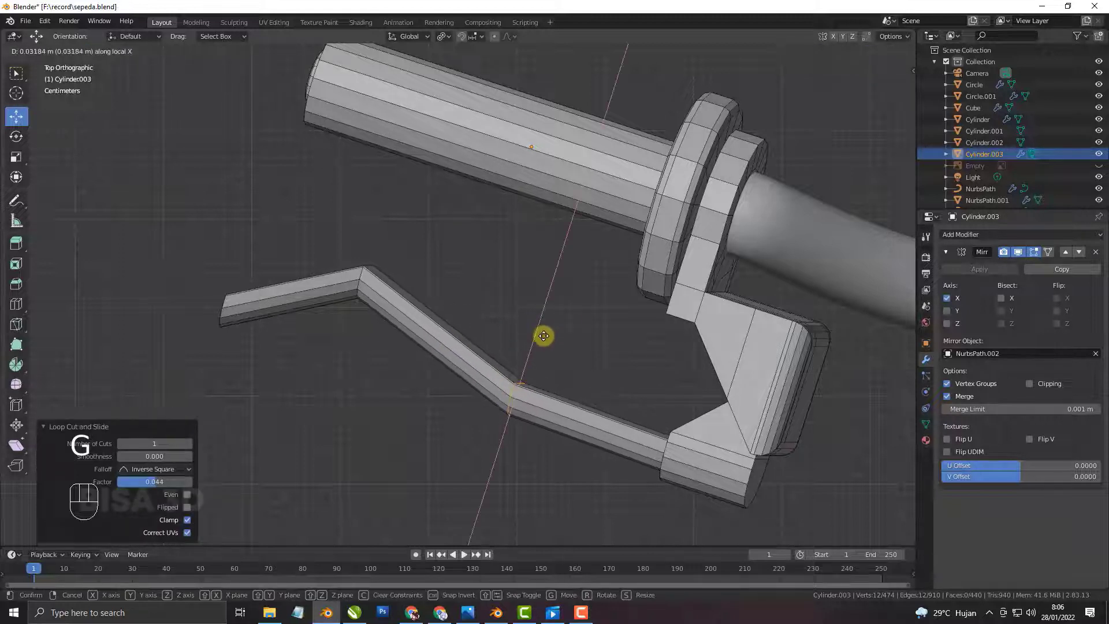
{"action": "left_click", "coordinate": [540, 338]}
Bevel the edge loop at the bend near the lever's free end with 4 segments to make a smooth curve.
{"action": "key", "text": "shift+z"}
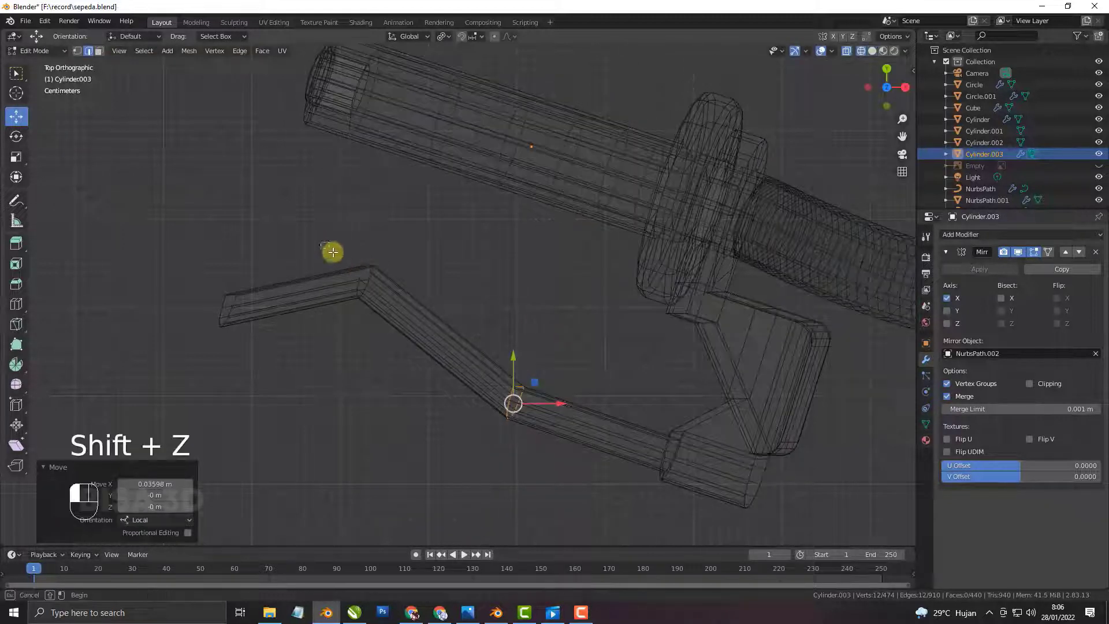
{"action": "left_click", "coordinate": [363, 282]}
{"action": "key", "text": "shift+z"}
{"action": "key", "text": "ctrl+b"}
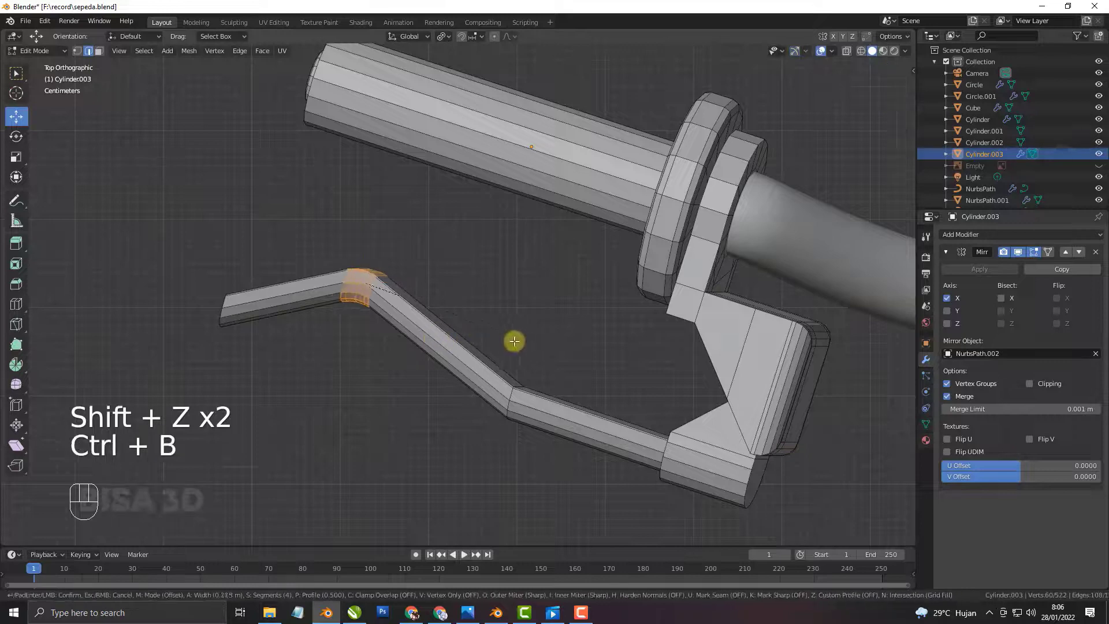
{"action": "left_click", "coordinate": [543, 376]}
Bevel the edge loop at the mid-lever bend with a 0.367 m offset and 4 segments.
{"action": "key", "text": "shift+z"}
{"action": "left_click_drag", "start_coordinate": [488, 351], "coordinate": [576, 480]}
{"action": "key", "text": "shift+z"}
{"action": "key", "text": "ctrl+b"}
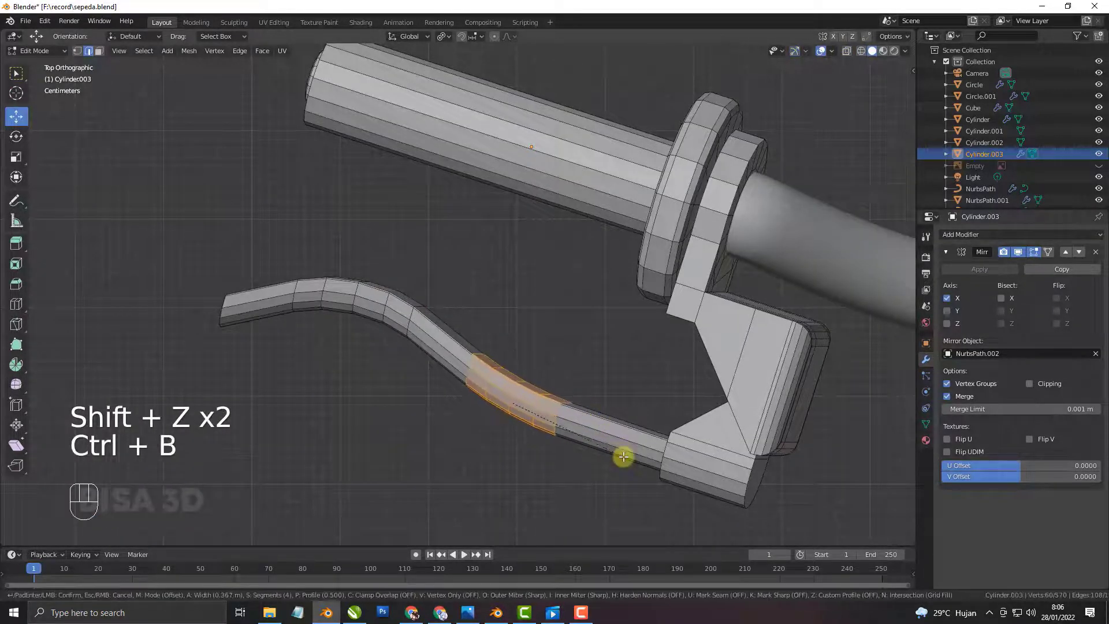
{"action": "left_click", "coordinate": [621, 452]}
Select the lever's curved outer bend together with its tip and move them about 0.057 m along Y toward the grip.
{"action": "middle_click_drag", "start_coordinate": [621, 453], "coordinate": [396, 321]}
{"action": "key", "text": "shift+z"}
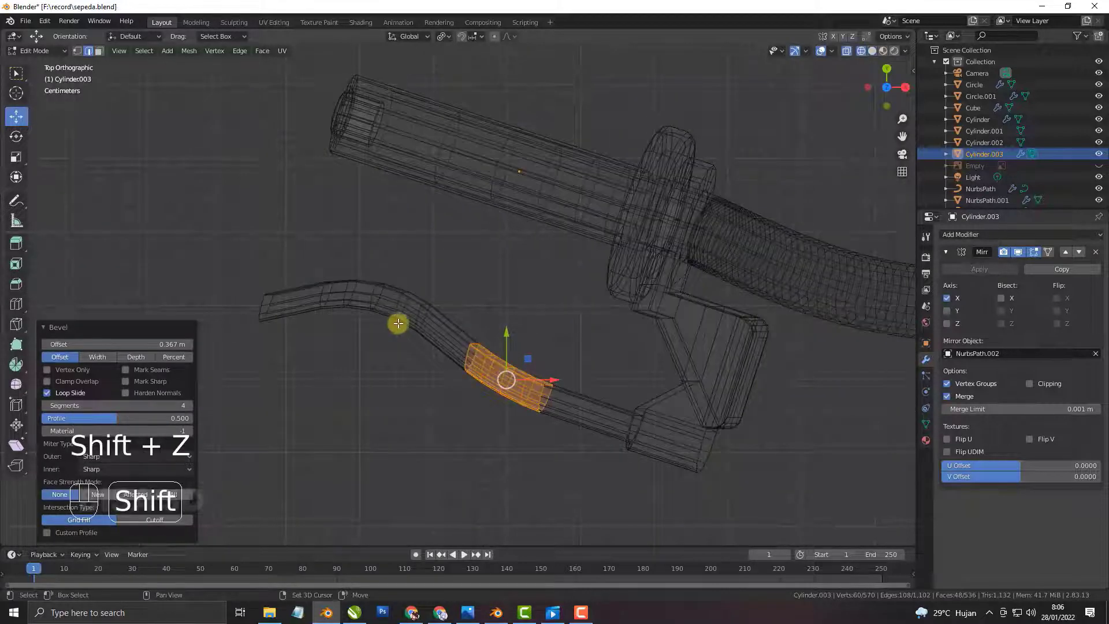
{"action": "left_click_drag", "start_coordinate": [339, 272], "coordinate": [430, 381]}
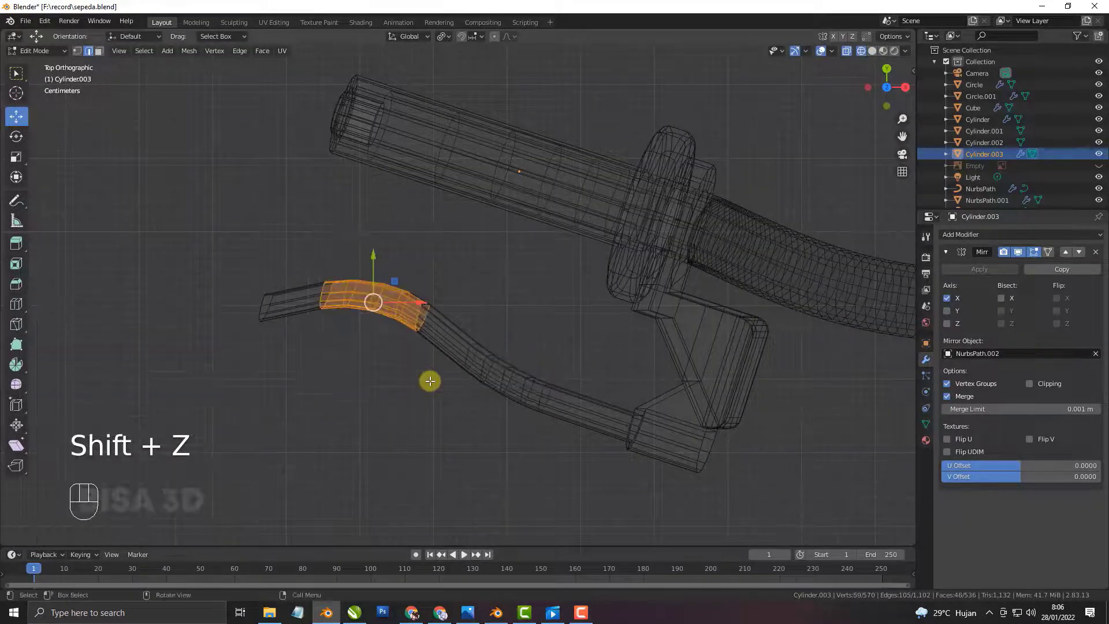
{"action": "key", "text": "g"}
{"action": "right_click", "coordinate": [439, 368]}
{"action": "left_click_drag", "start_coordinate": [197, 228], "coordinate": [432, 381], "text": "shift"}
{"action": "key", "text": "g"}
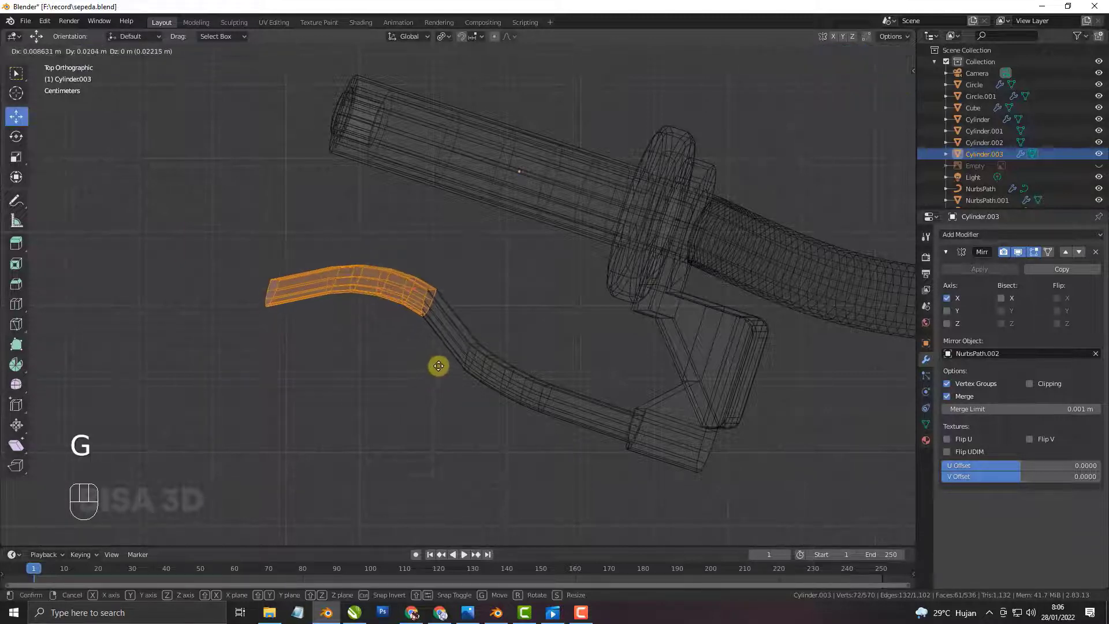
{"action": "left_click", "coordinate": [435, 338]}
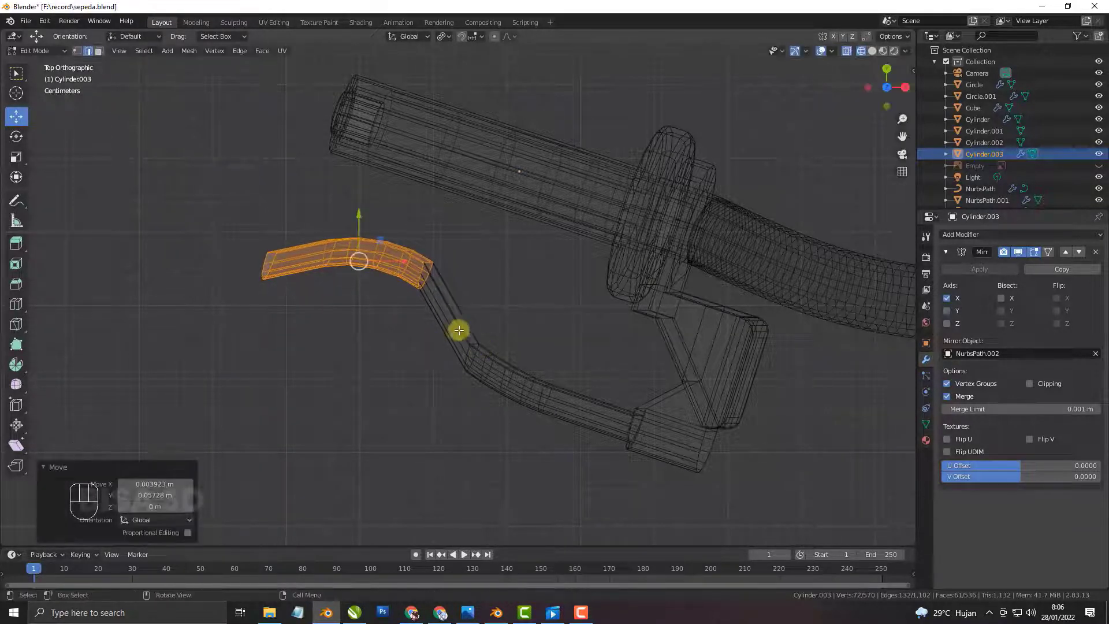
Move the mid-lever bend section about 0.03 m toward the grip and rotate it about 6.8° in top view.
{"action": "key", "text": "shift+z"}
{"action": "key", "text": "shift+z"}
{"action": "left_click_drag", "start_coordinate": [430, 321], "coordinate": [560, 472]}
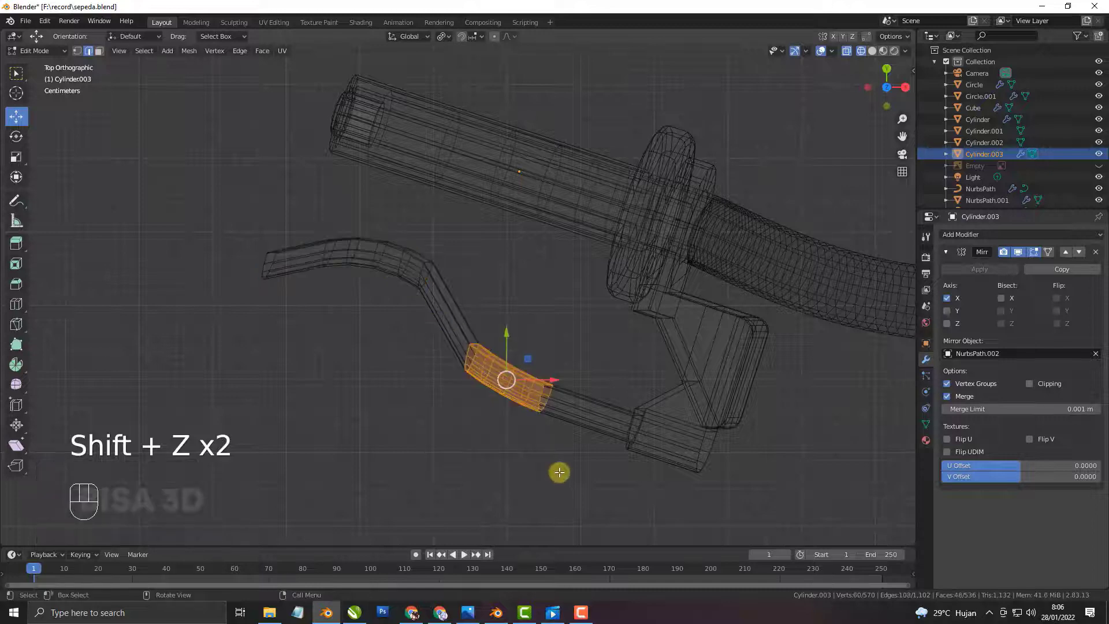
{"action": "key", "text": "g"}
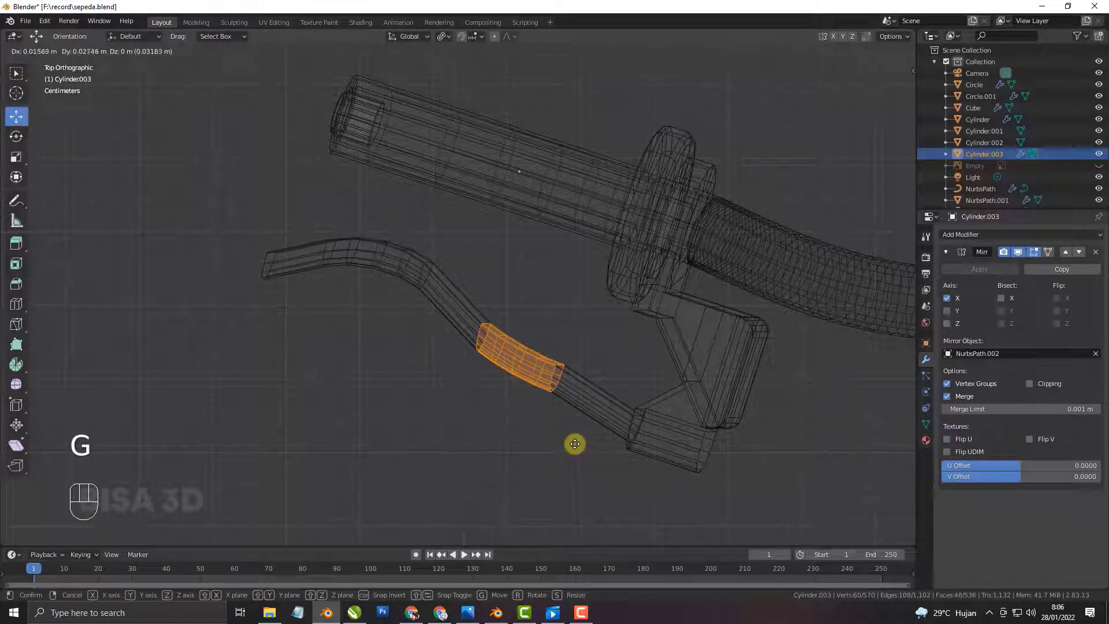
{"action": "left_click", "coordinate": [575, 442]}
{"action": "key", "text": "r"}
{"action": "left_click", "coordinate": [664, 414]}
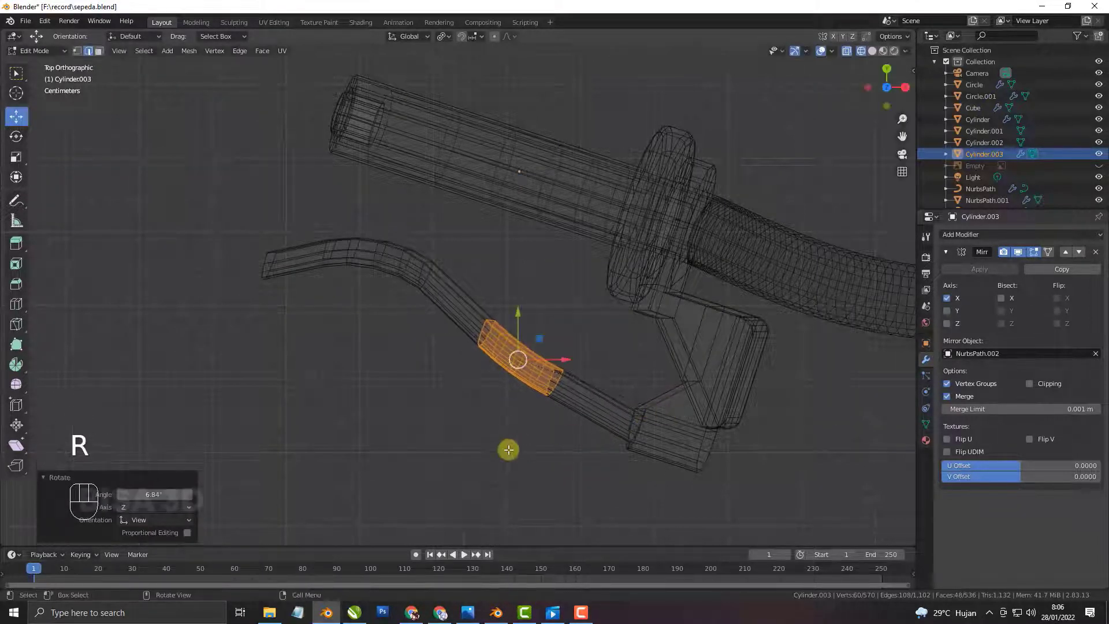
{"action": "left_click", "coordinate": [510, 448]}
Inset the outer face of the pivot block beside the lever by 0.1049 m and extrude it inward to form a recess.
{"action": "scroll", "coordinate": [506, 448], "scroll_direction": "down", "scroll_amount": 4}
{"action": "key", "text": "shift+z"}
{"action": "mouse_move", "coordinate": [505, 448]}
{"action": "middle_mouse_down"}
{"action": "mouse_move", "coordinate": [540, 455]}
{"action": "mouse_move", "coordinate": [658, 413]}
{"action": "mouse_move", "coordinate": [497, 421]}
{"action": "mouse_move", "coordinate": [594, 373]}
{"action": "mouse_move", "coordinate": [493, 376]}
{"action": "mouse_move", "coordinate": [465, 395]}
{"action": "mouse_move", "coordinate": [517, 389]}
{"action": "middle_mouse_up"}
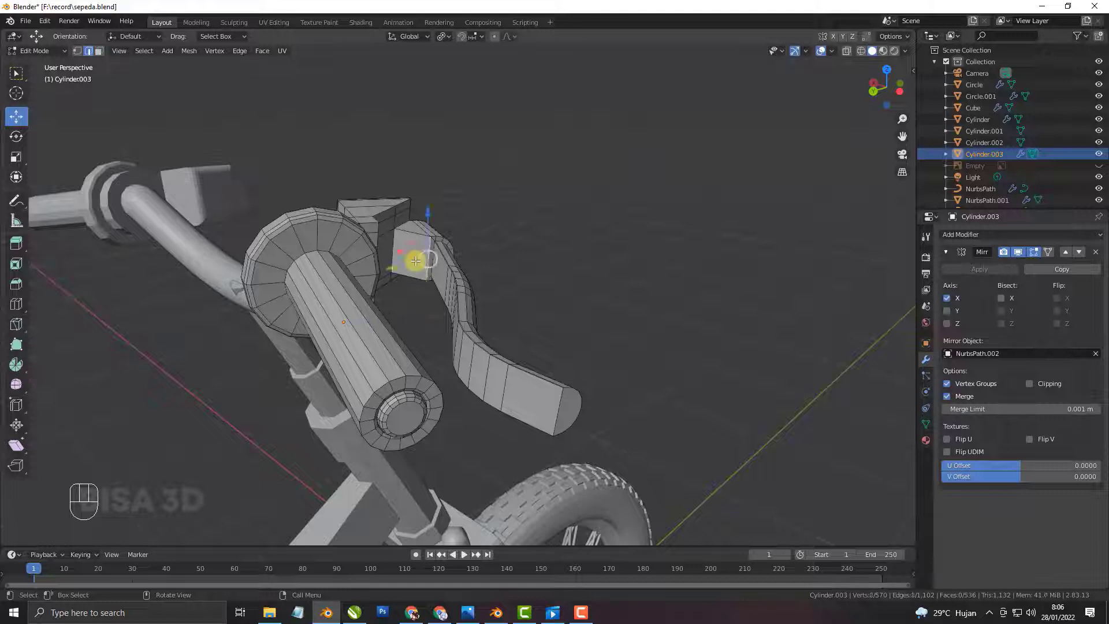
{"action": "left_click", "coordinate": [388, 254]}
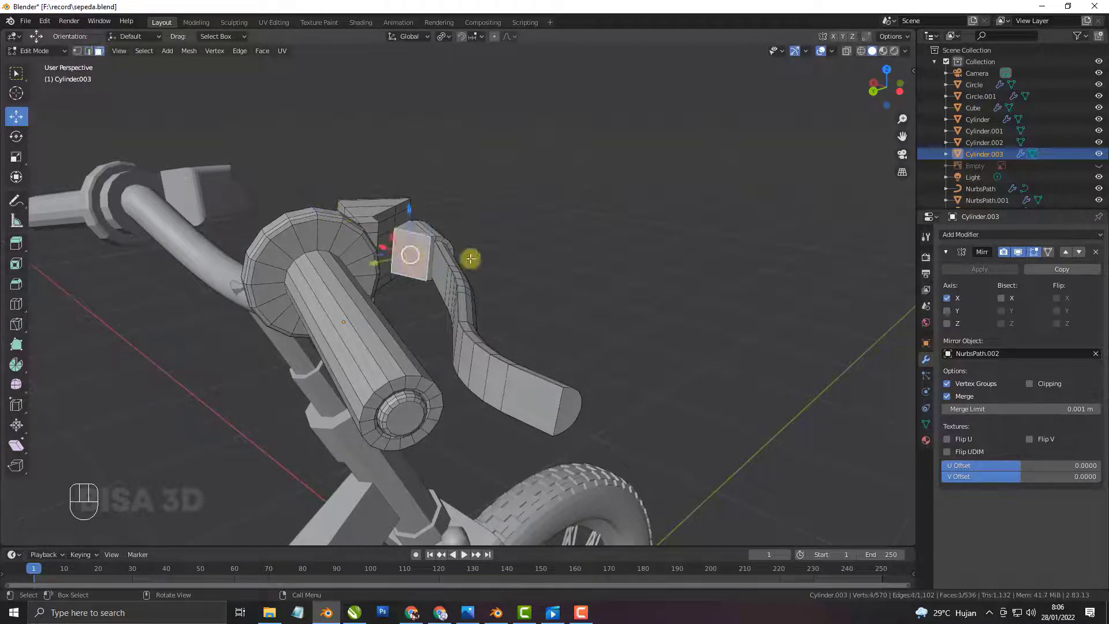
{"action": "key", "text": "i"}
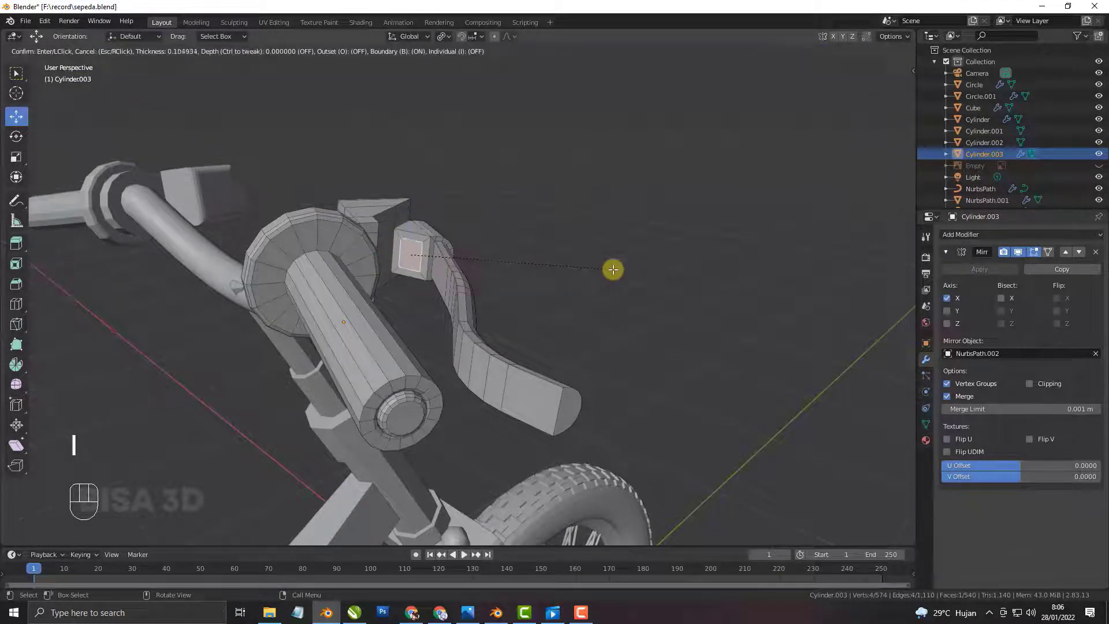
{"action": "left_click", "coordinate": [613, 269]}
{"action": "key", "text": "e"}
{"action": "key", "text": "shift"}
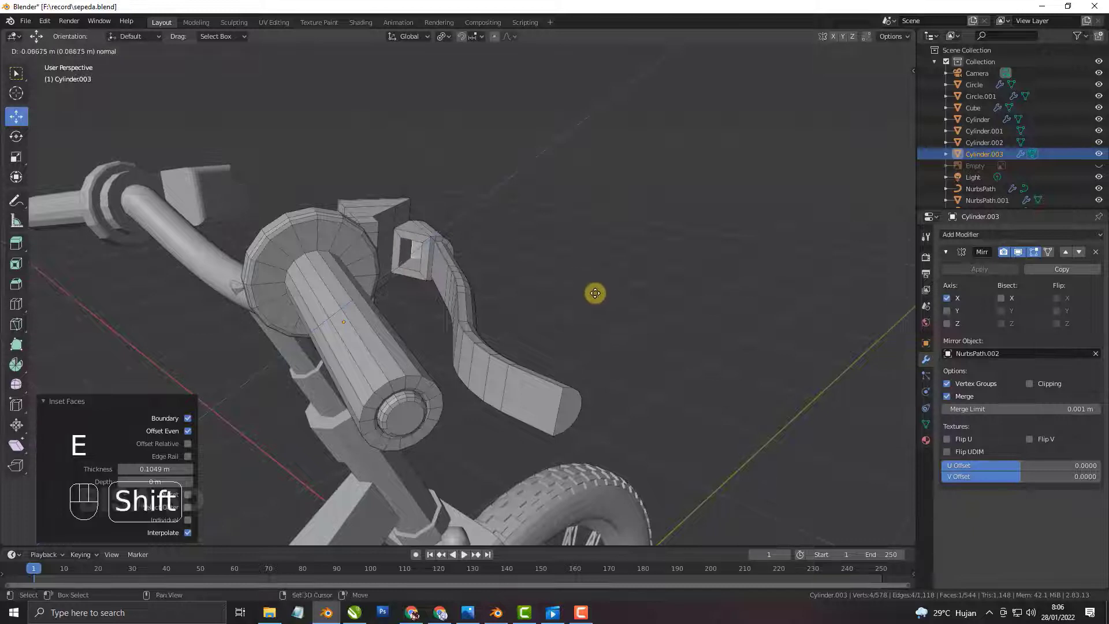
{"action": "left_click", "coordinate": [634, 285]}
{"action": "key", "text": "Tab"}
Separate the linked brake lever, pivot block and clamp geometry from the handlebar grip mesh into its own object.
{"action": "middle_click_drag", "start_coordinate": [549, 358], "coordinate": [362, 274]}
{"action": "left_click", "coordinate": [439, 289]}
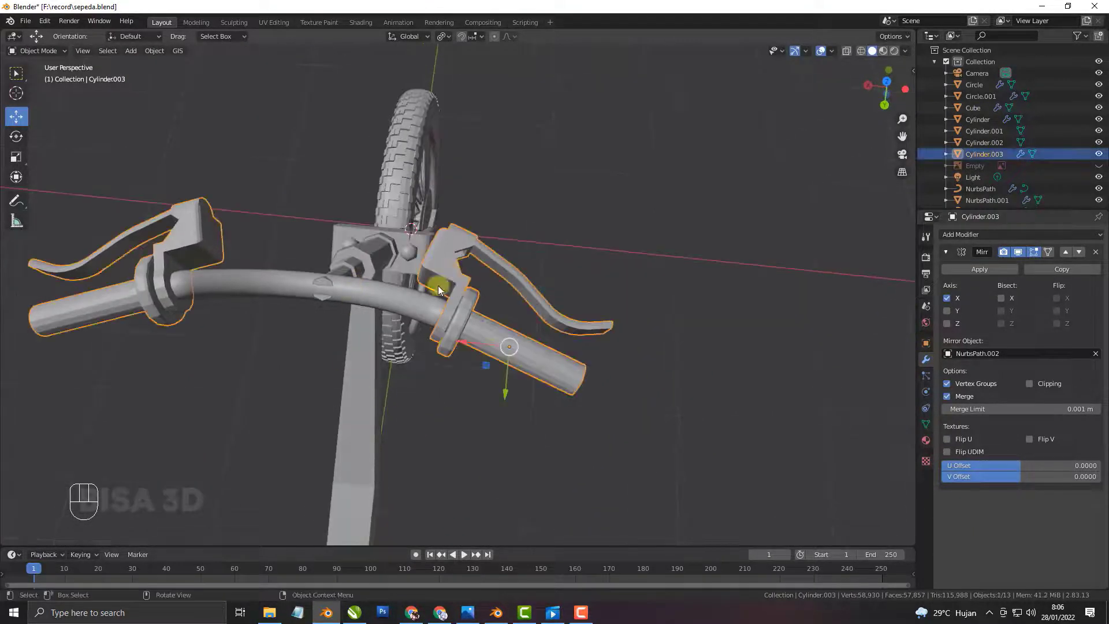
{"action": "key", "text": "Tab"}
{"action": "key", "text": "l"}
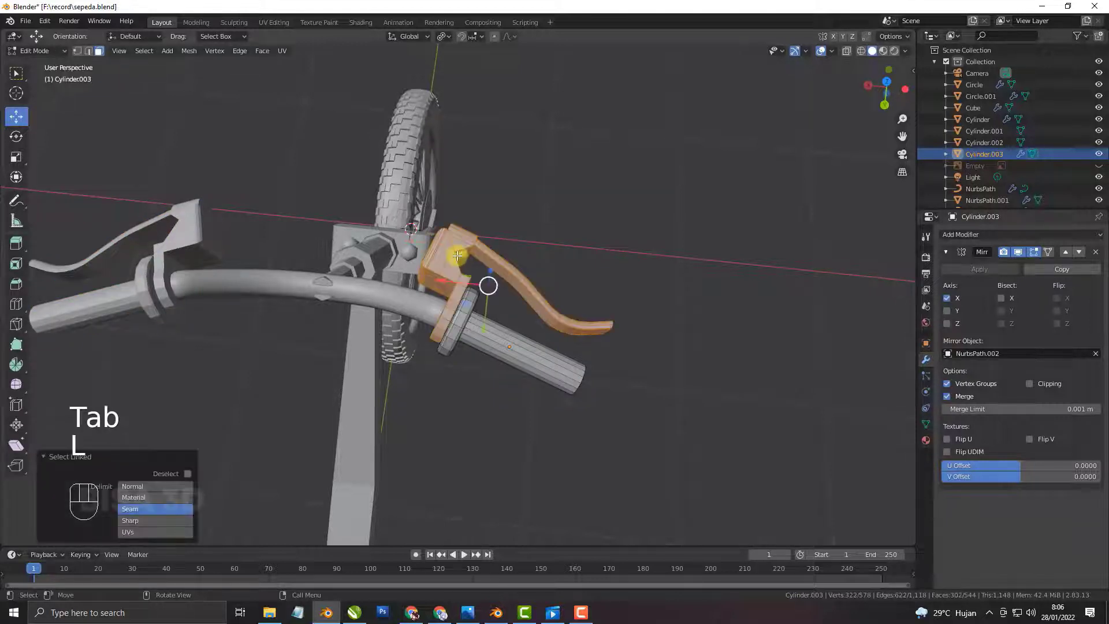
{"action": "key", "text": "p"}
{"action": "left_click", "coordinate": [457, 255]}
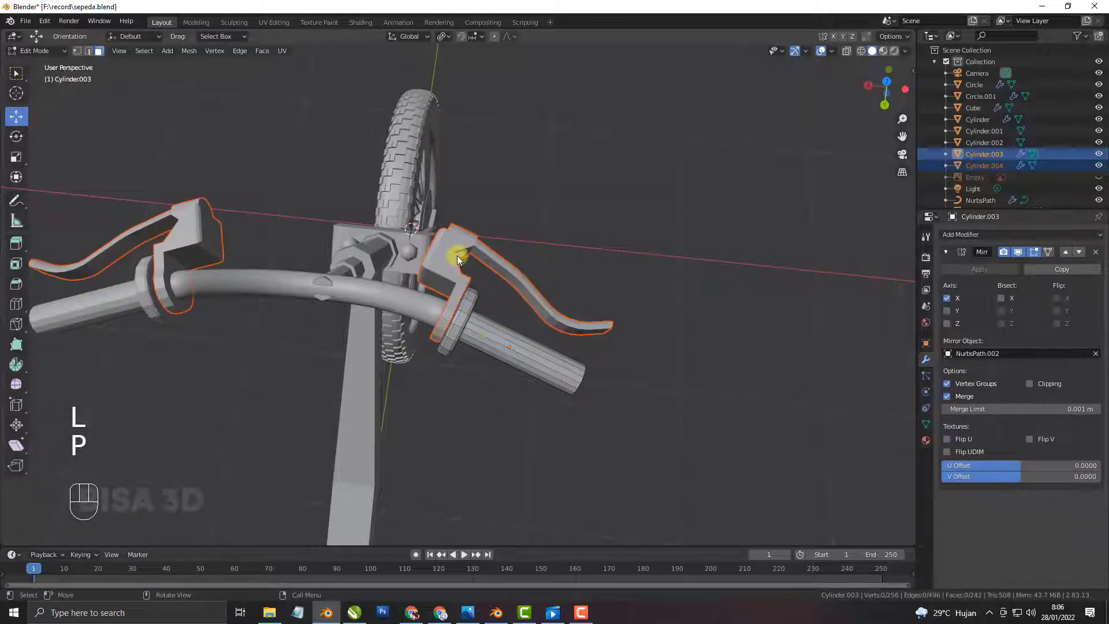
{"action": "key", "text": "Tab"}
Remove the Mirror modifier from the separated brake lever object so it exists on one side only.
{"action": "left_click", "coordinate": [499, 254]}
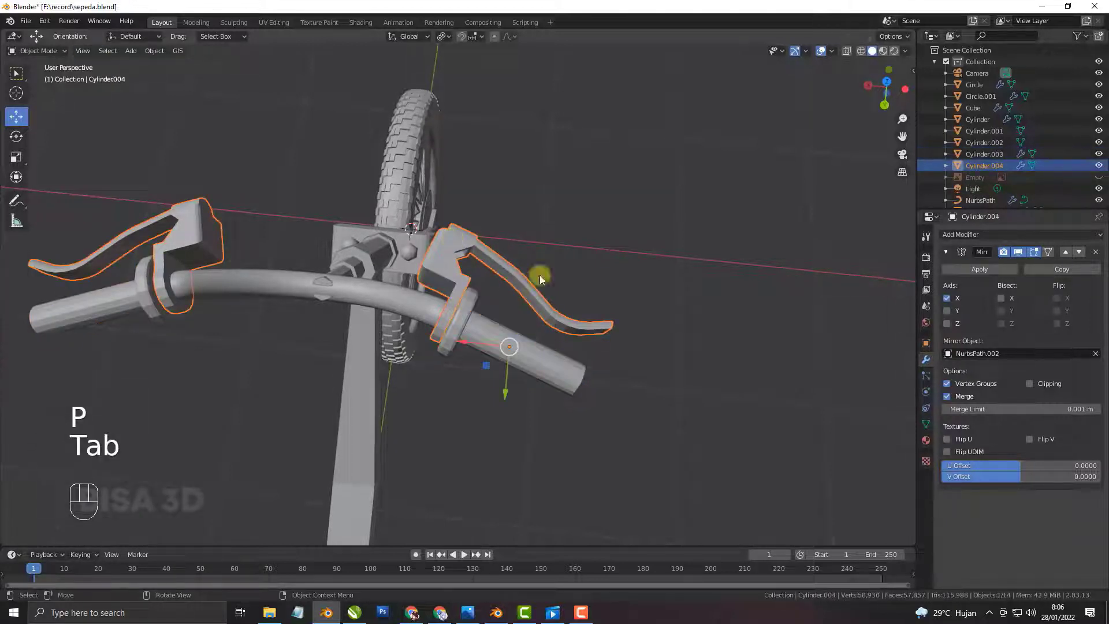
{"action": "left_click", "coordinate": [1096, 253]}
{"action": "left_click", "coordinate": [558, 394]}
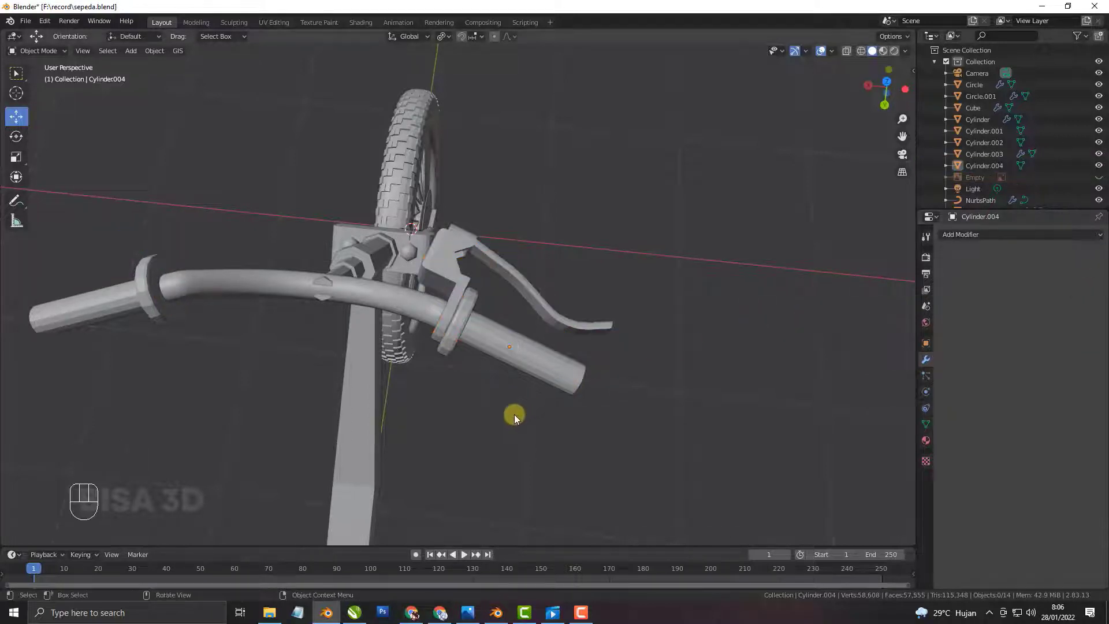